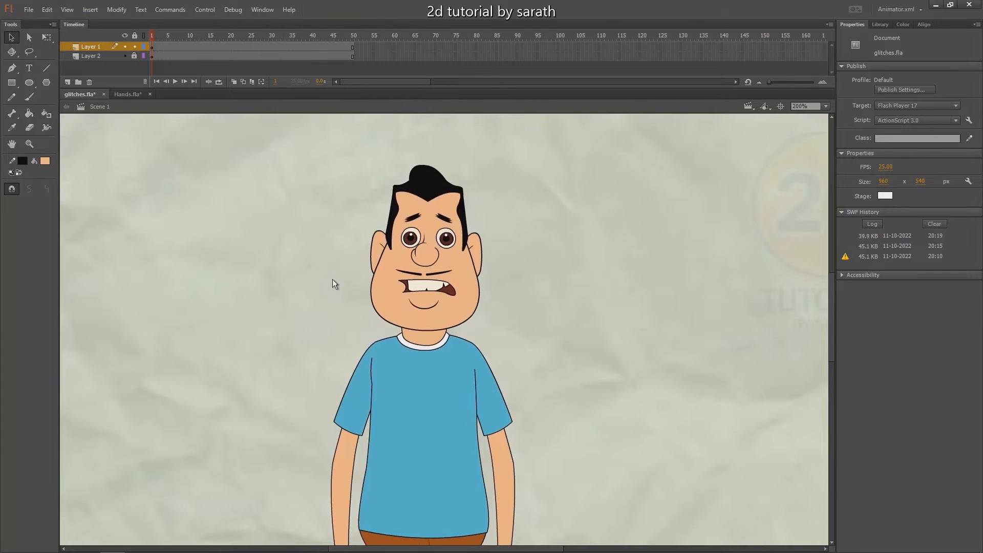
Try rotating the character's head about its pivot with Free Transform and undo the rotation
scroll(317, 251, up, 10)
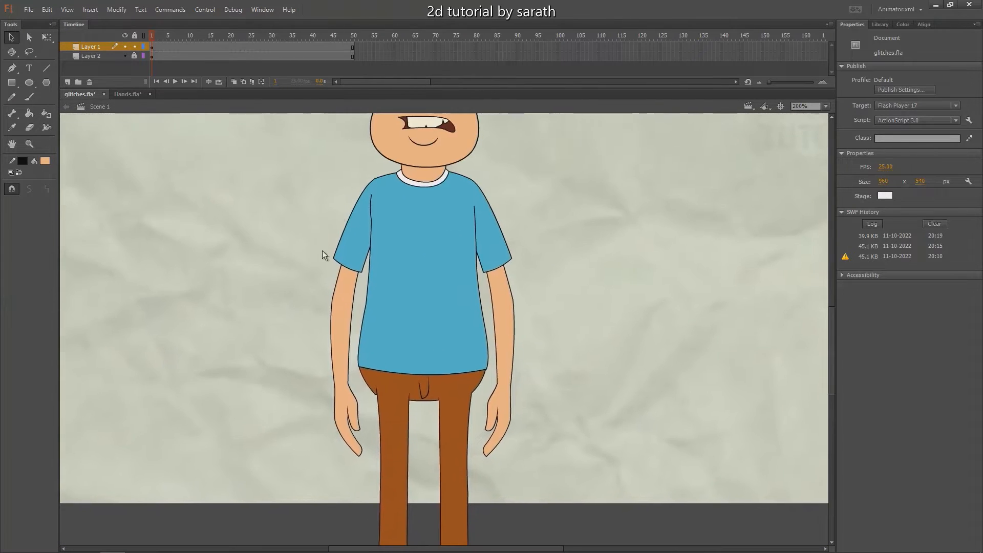
click(418, 257)
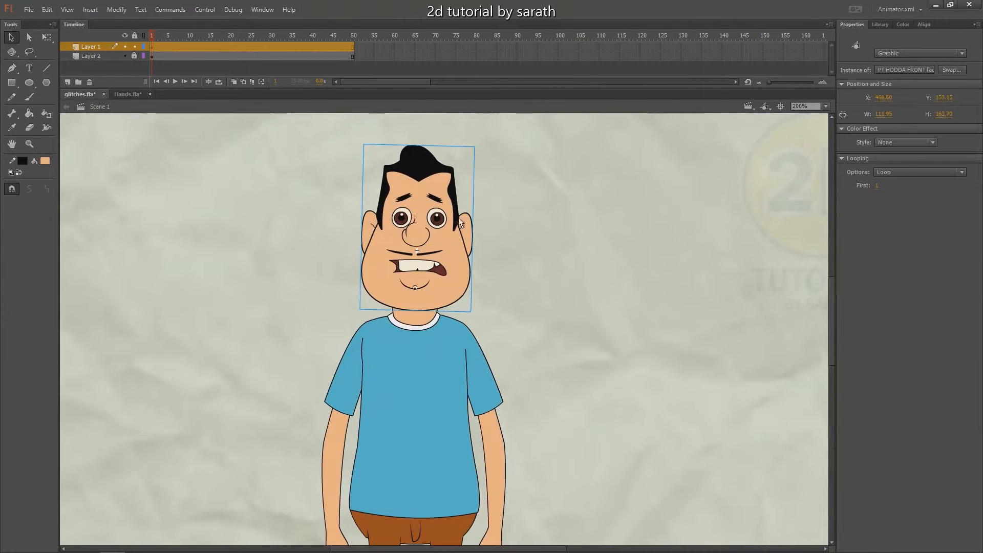
key(q)
drag(477, 146, 524, 207)
key(ctrl+z)
Try rotating the upper arm and forearm on both sides about their joints and undo the rotations
scroll(501, 245, down, 3)
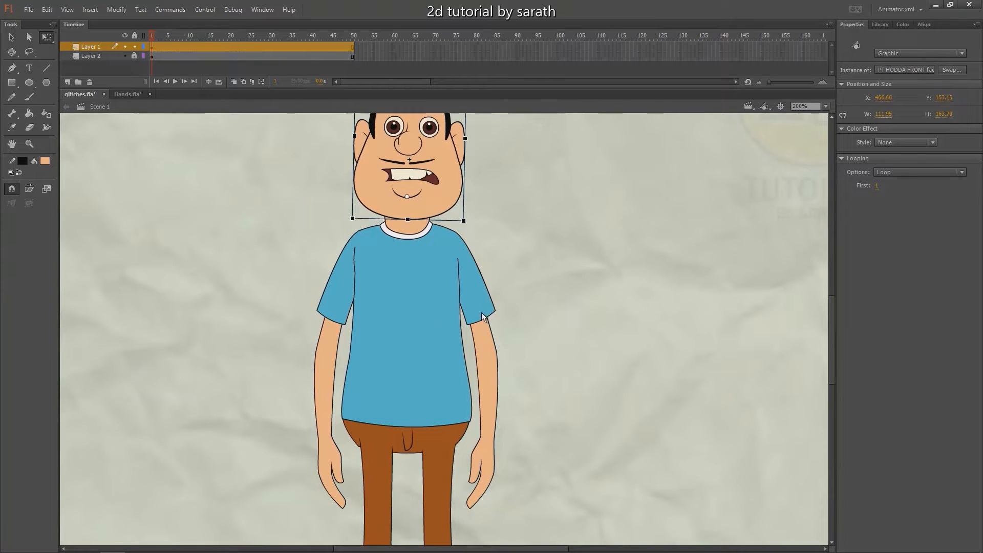
click(481, 312)
drag(507, 370, 494, 398)
click(491, 405)
mouse_move(502, 508)
mouse_down()
mouse_move(528, 486)
mouse_move(502, 457)
mouse_move(502, 507)
mouse_up()
click(336, 355)
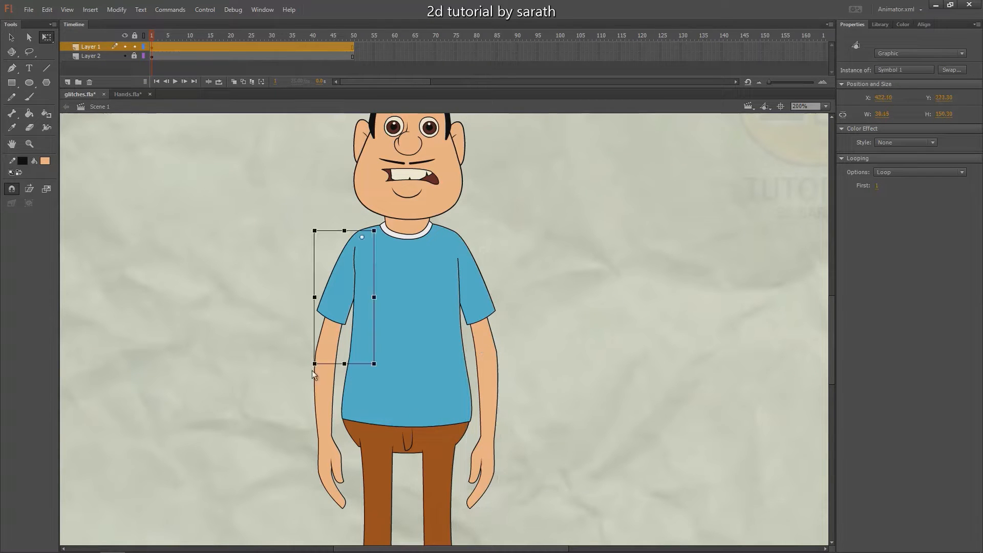
drag(312, 370, 328, 431)
click(328, 431)
drag(319, 516, 316, 482)
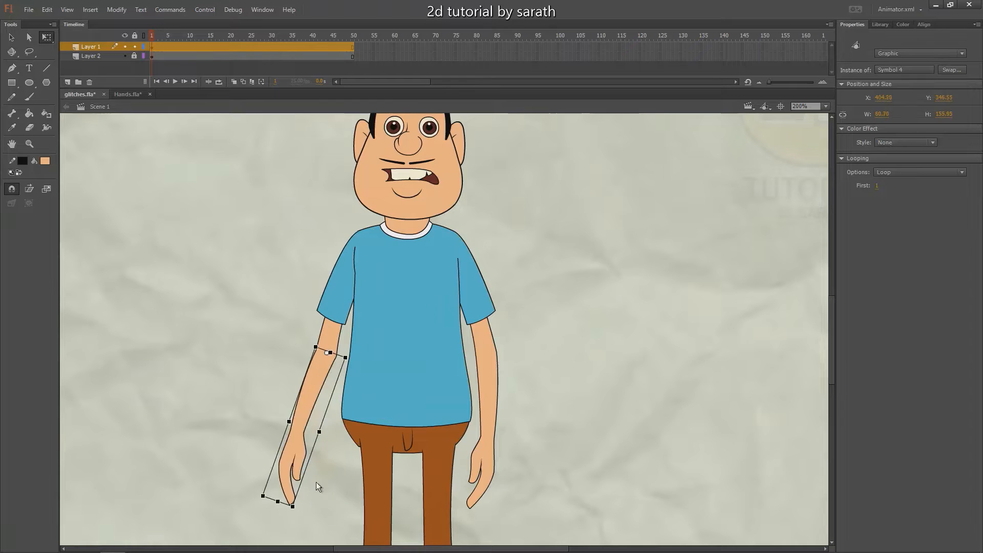
key(ctrl+z)
Select all body parts of the character and convert them into a single Graphic symbol
key(ctrl+minus)
drag(523, 262, 526, 252)
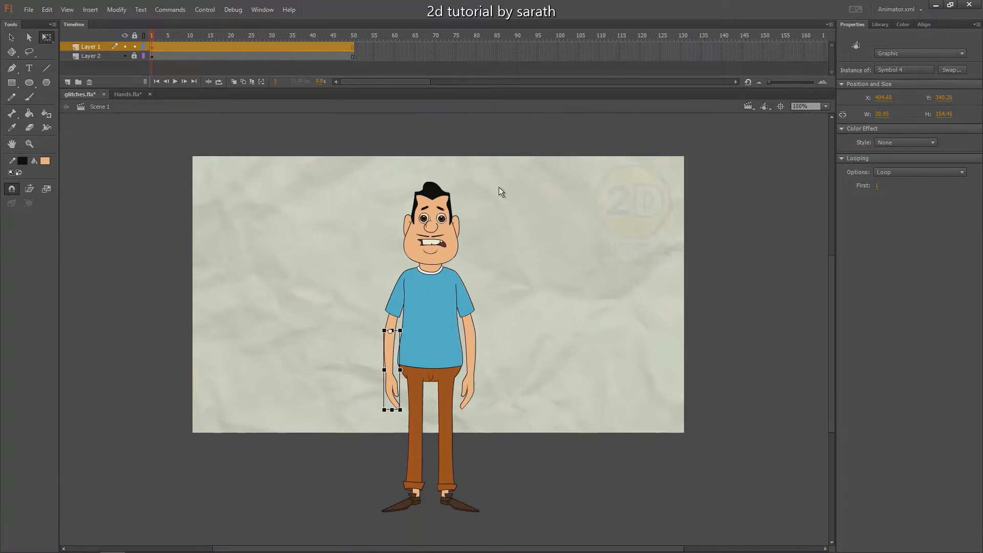
drag(325, 166, 517, 538)
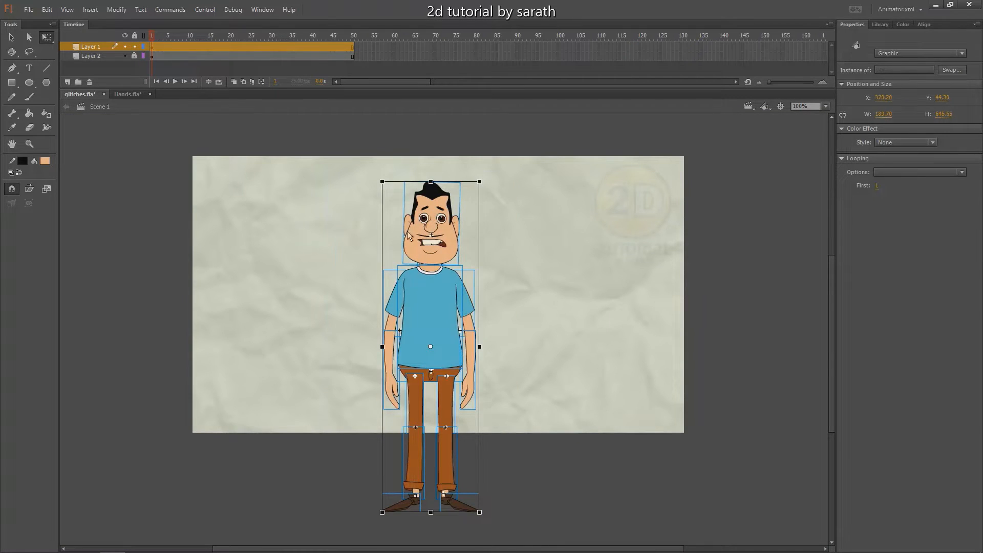
key(F8)
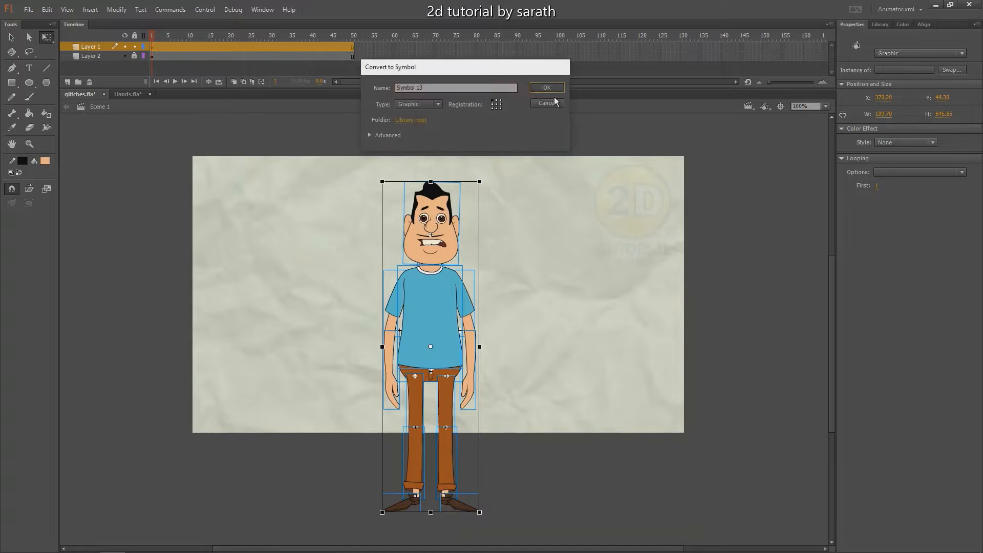
click(554, 97)
Enter the new character symbol for editing and distribute all its body parts to separate layers
key(v)
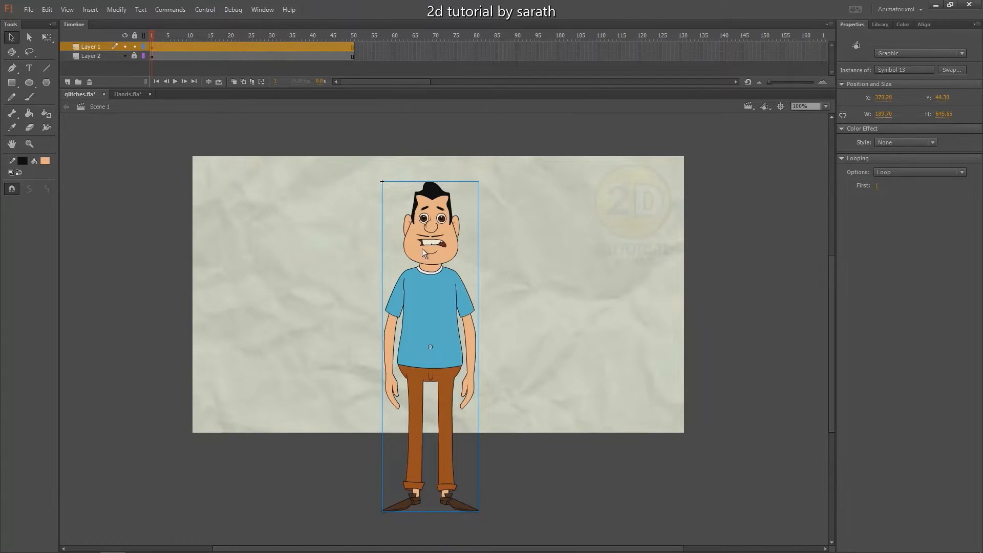
double_click(423, 249)
right_click(444, 245)
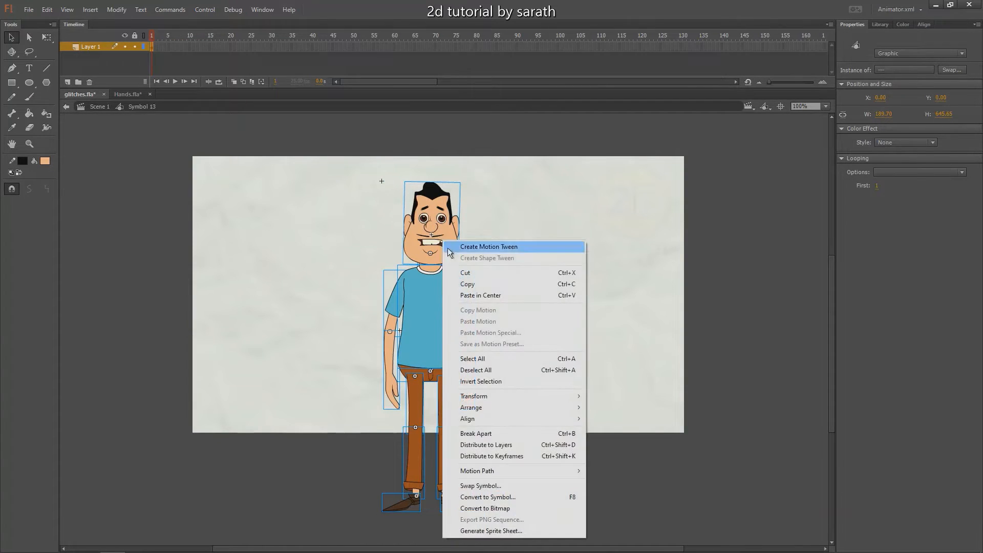
click(483, 449)
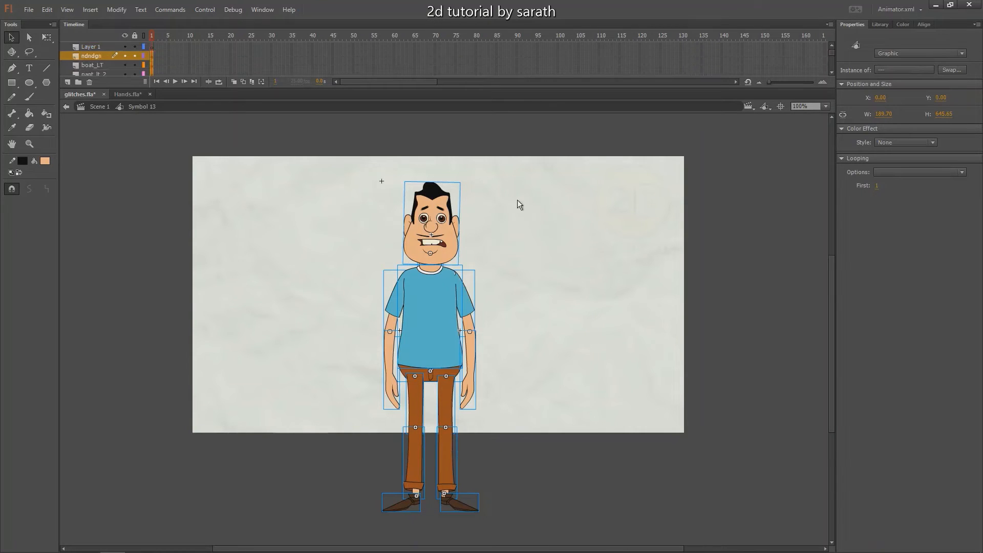
Extend all body-part layers inside the symbol to frame 50
click(233, 40)
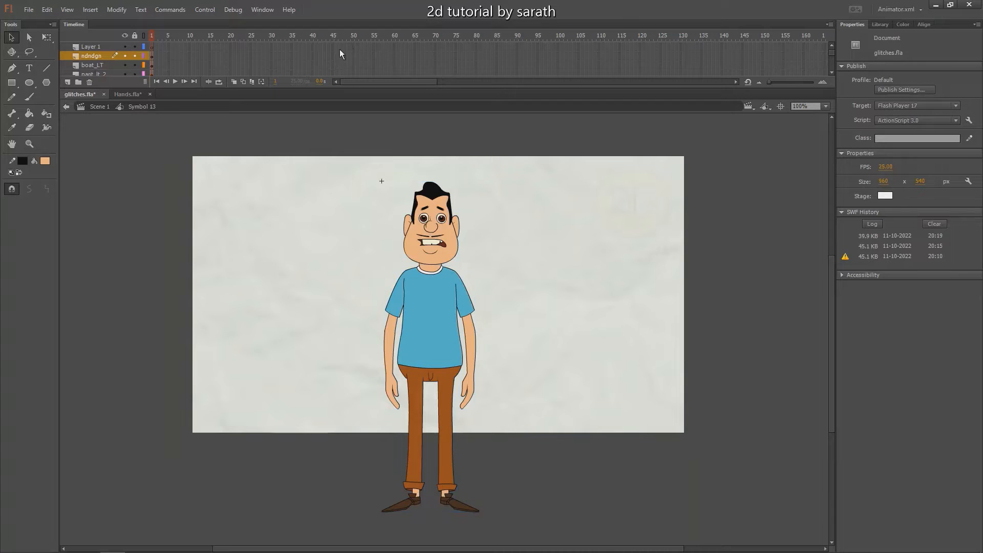
drag(354, 51, 353, 127)
key(F5)
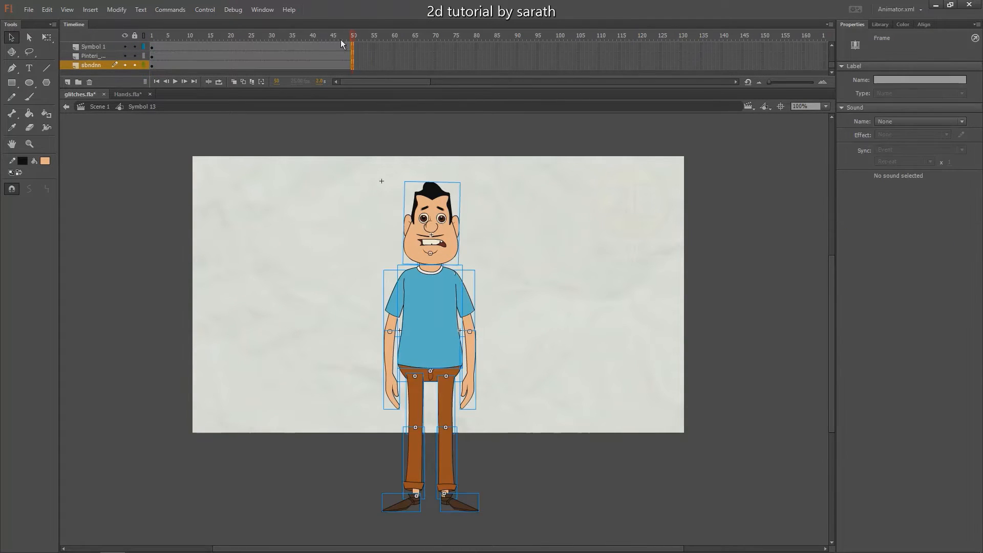
click(397, 191)
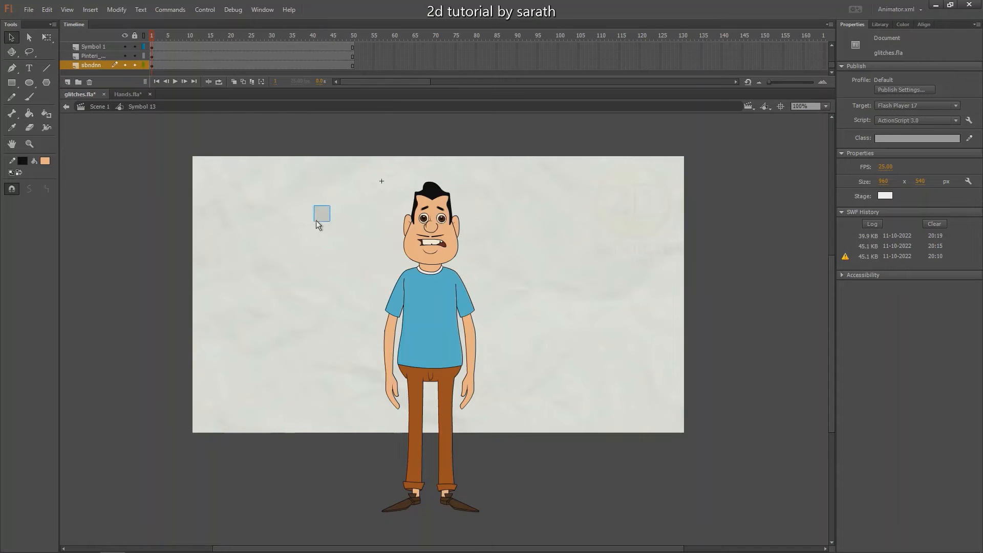
drag(328, 216, 304, 233)
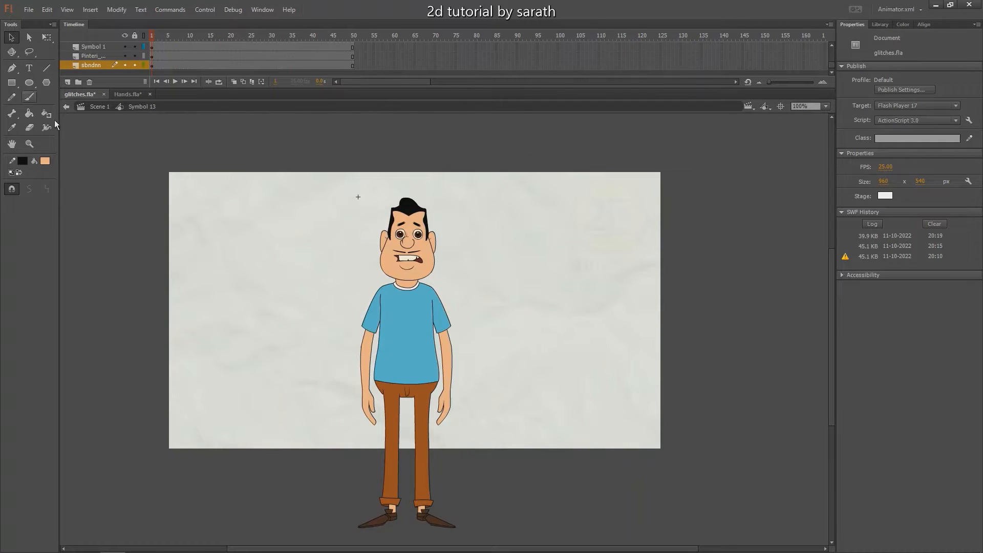
drag(456, 291, 476, 263)
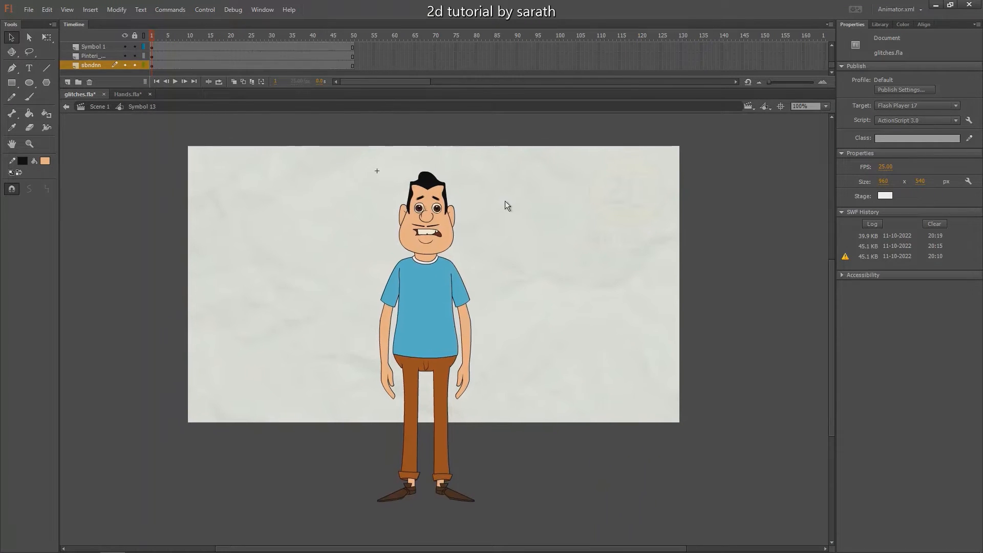
Insert keyframes on all body-part layers at frames 5, 15 and 10
drag(832, 65, 830, 25)
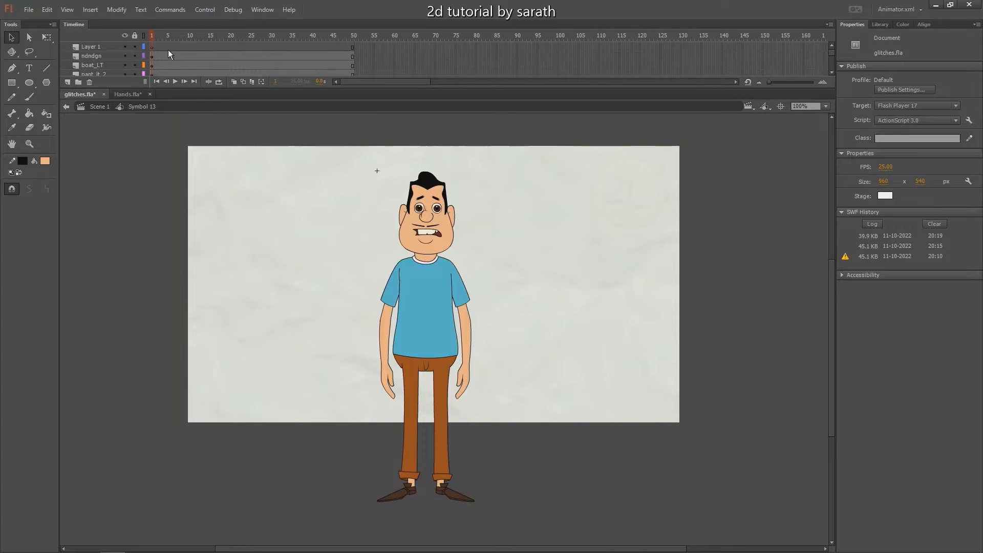
drag(167, 50, 167, 110)
click(209, 25)
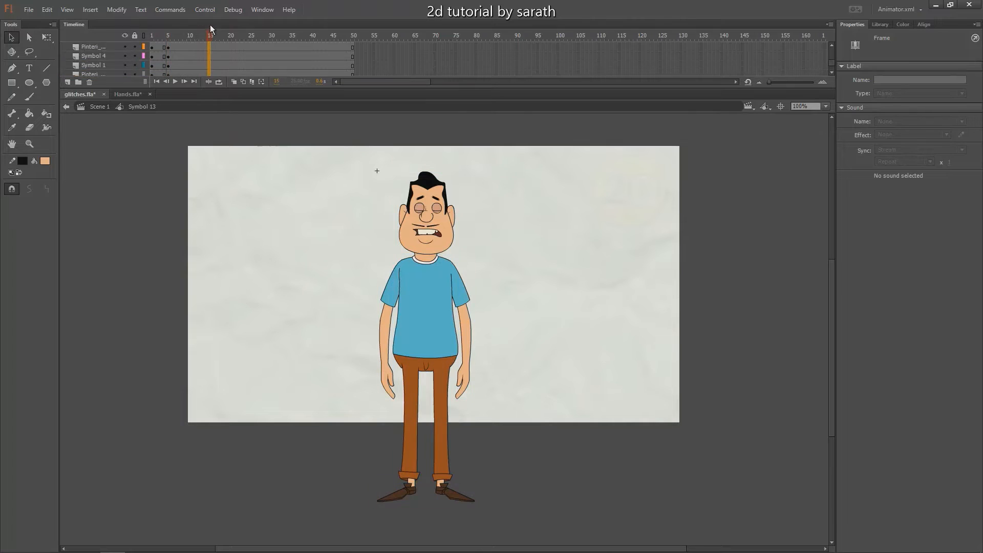
drag(210, 24, 188, 112)
key(F6)
key(F6)
key(ctrl+z)
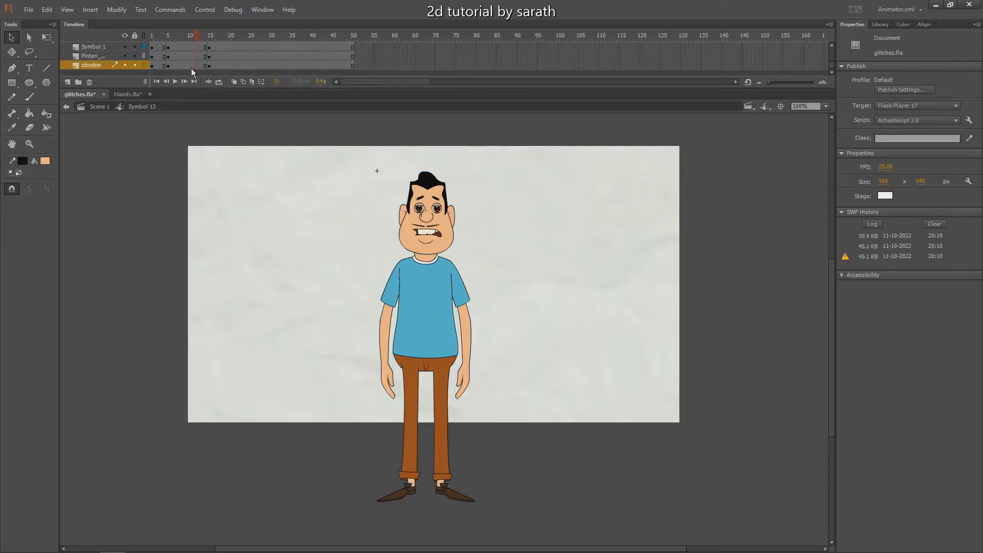
mouse_move(190, 66)
mouse_down()
mouse_move(188, 20)
mouse_move(154, 48)
mouse_move(223, 54)
mouse_move(198, 46)
mouse_move(207, 72)
mouse_up()
key(F6)
click(293, 190)
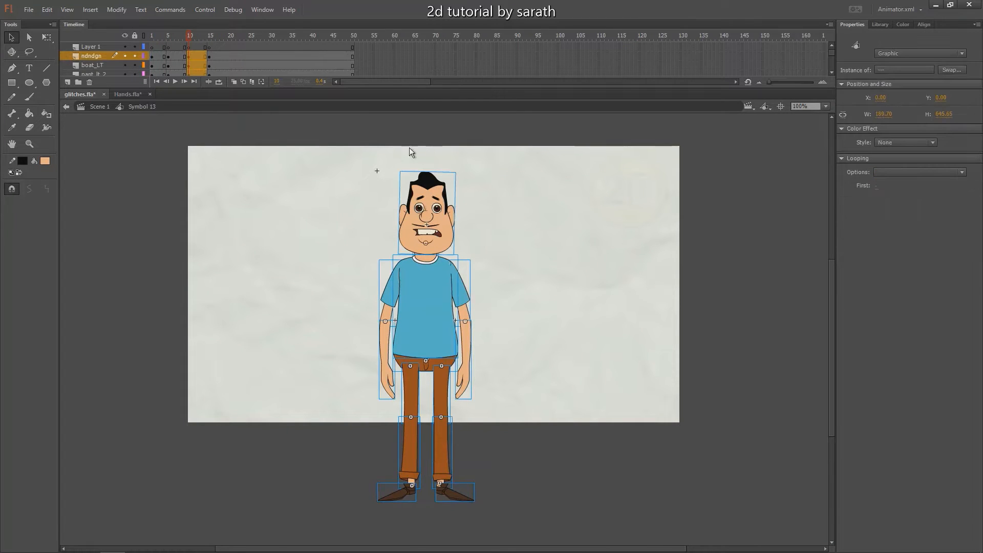
At frame 10, squash the whole character slightly downward and lower the head a little further
key(q)
key(alt)
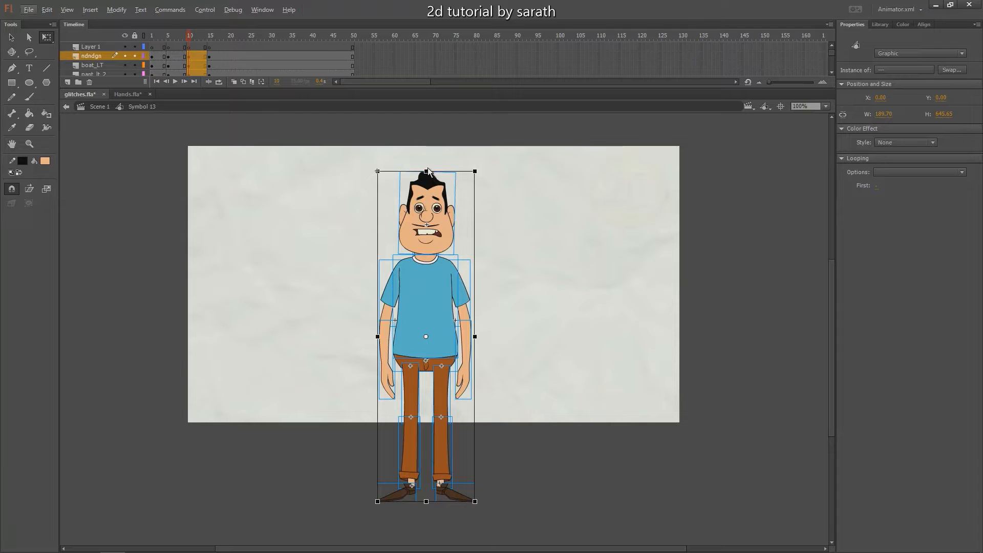
key(alt)
click(504, 170)
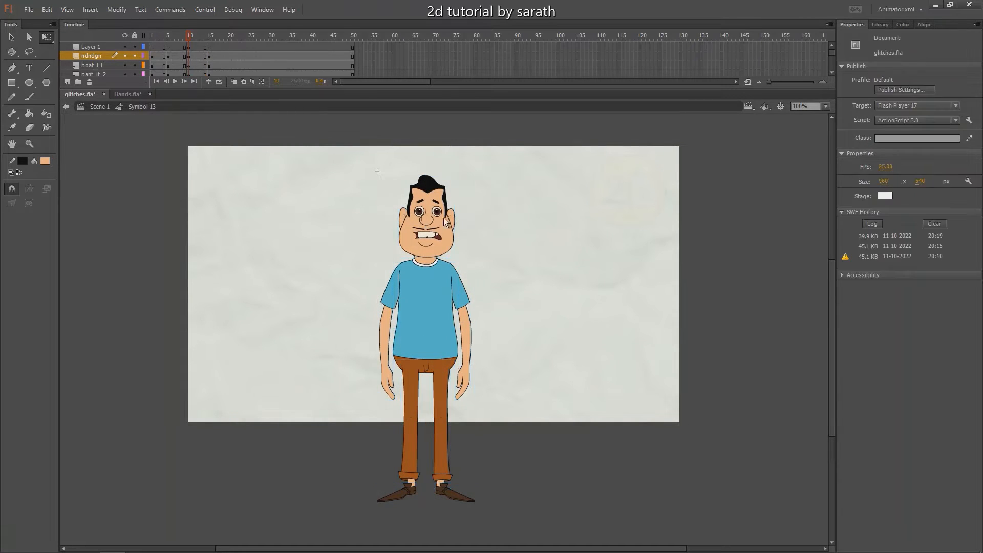
click(445, 221)
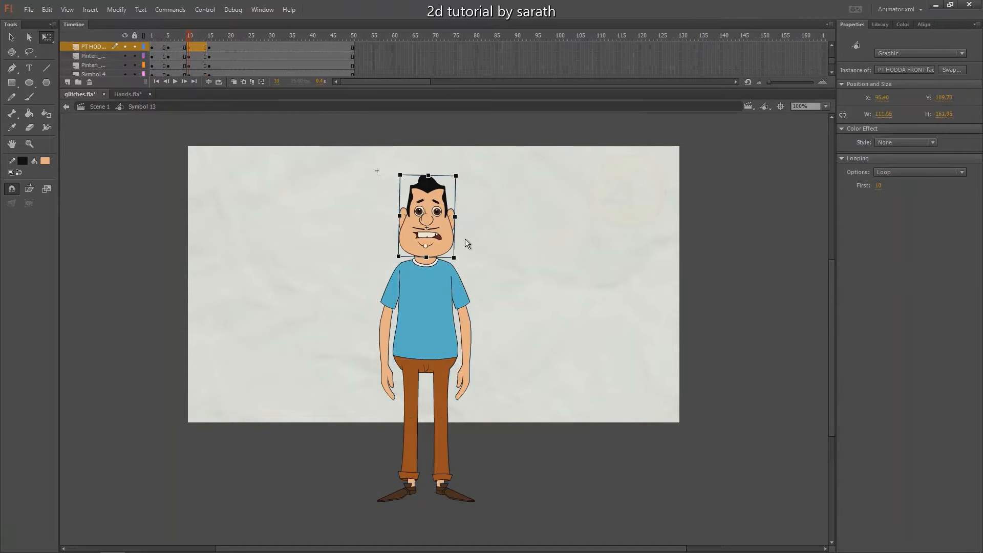
click(490, 228)
mouse_move(190, 36)
mouse_down()
mouse_move(179, 38)
mouse_move(190, 37)
mouse_up()
Set the pivot of the character's whole right arm at the shoulder and rotate the arm slightly outward
drag(359, 279, 400, 393)
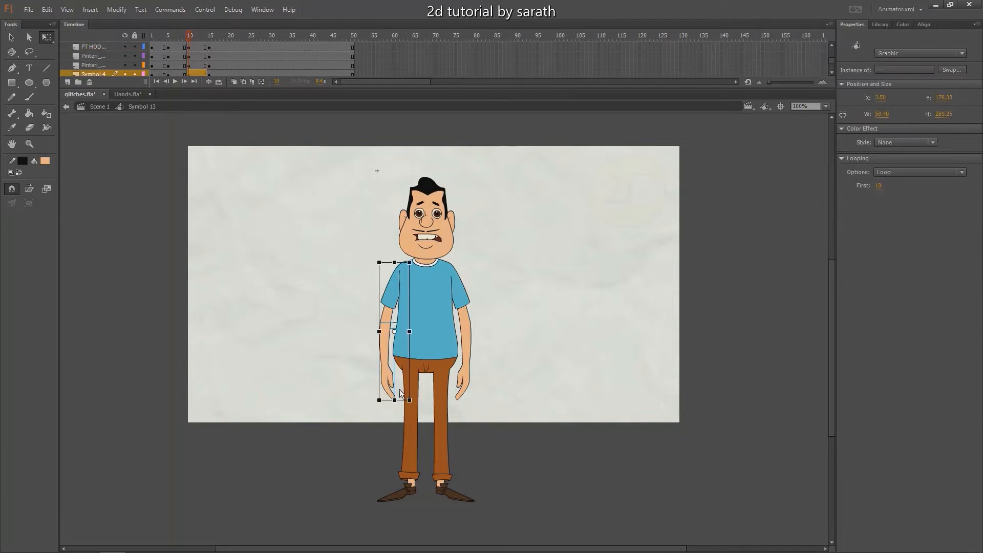
key(ctrl+=)
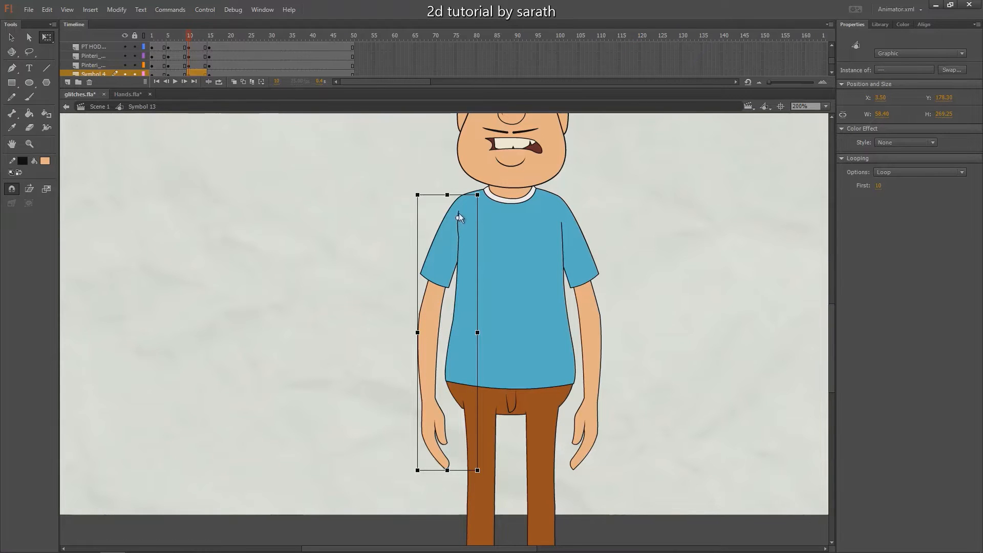
drag(462, 209, 465, 201)
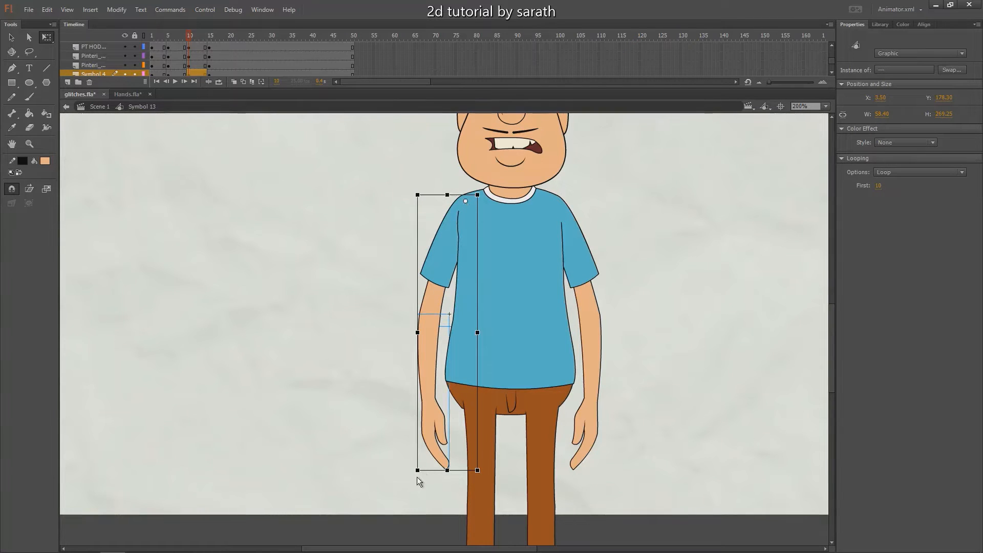
drag(417, 478, 404, 466)
Set the pivot of the character's whole left arm at the shoulder and rotate the arm slightly outward
drag(630, 235, 572, 454)
drag(571, 332, 556, 202)
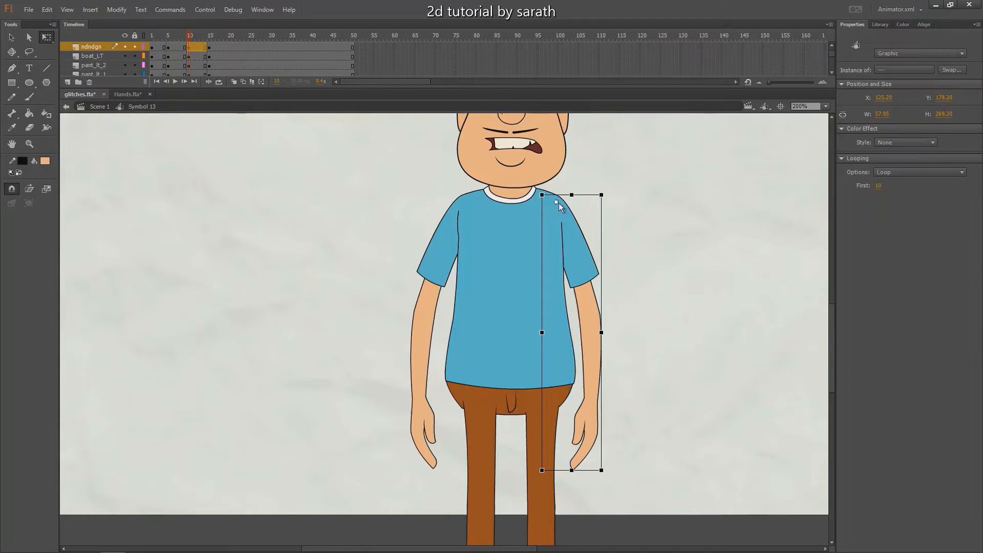
drag(607, 474, 622, 483)
click(678, 451)
drag(646, 286, 537, 298)
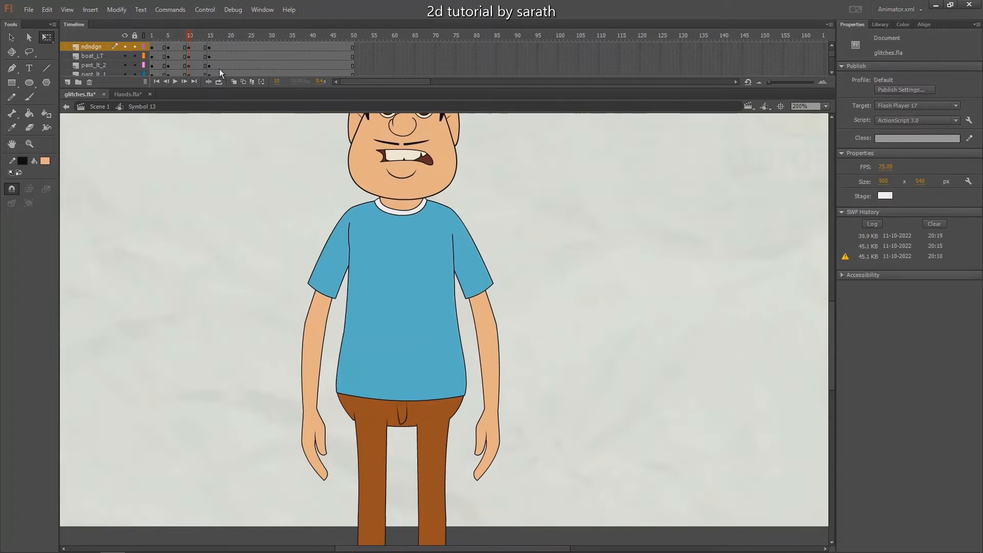
mouse_move(189, 37)
mouse_down()
mouse_move(180, 39)
mouse_move(189, 40)
mouse_up()
Rotate the character's left forearm about the elbow until it lies horizontally across the torso at frame 10
key(ctrl+minus)
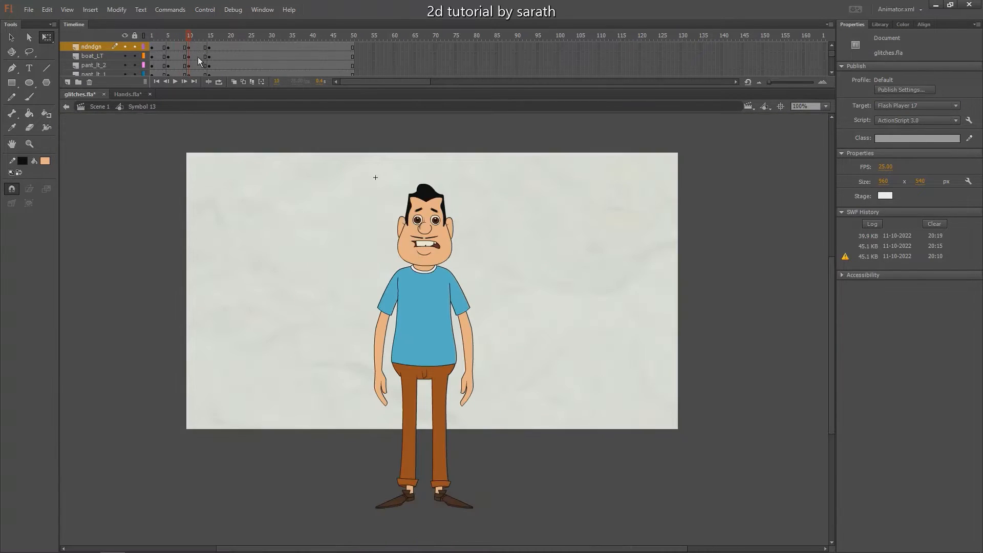
click(475, 408)
drag(483, 413, 452, 344)
key(ctrl+equal)
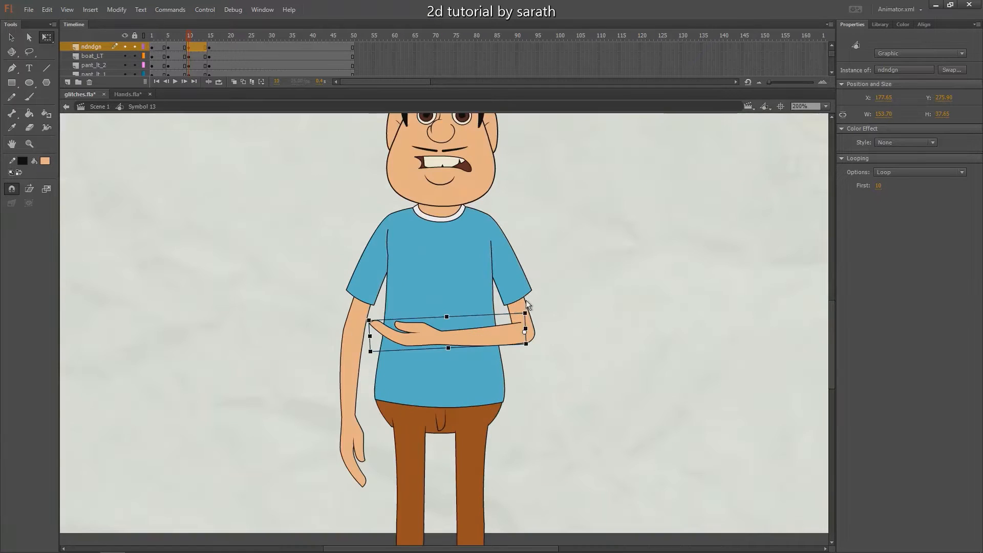
Set the bent left arm's pivot at the shoulder and rotate the whole arm outward so the elbow rises
drag(565, 351, 489, 224)
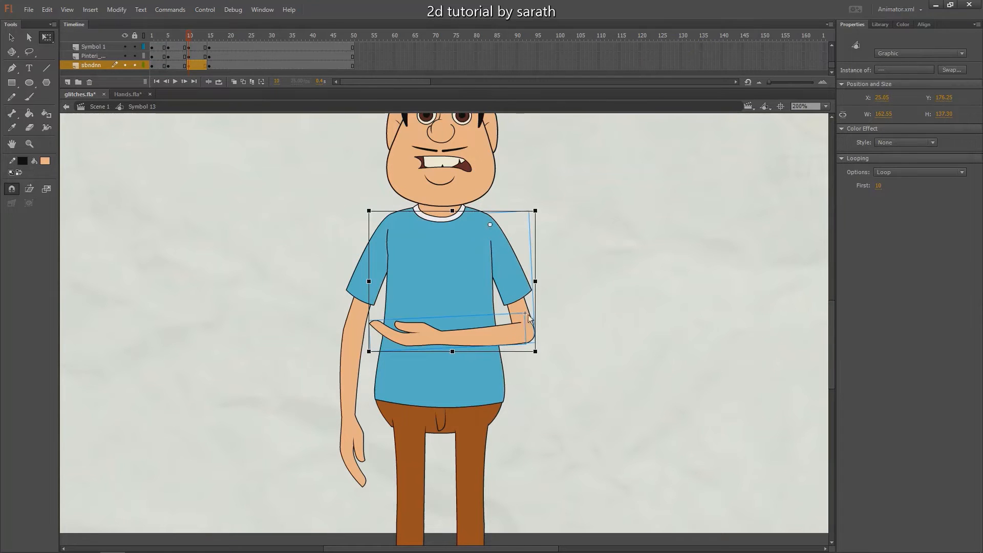
drag(539, 350, 507, 244)
key(ctrl+z)
drag(452, 282, 488, 222)
drag(544, 350, 593, 268)
Nudge the raised left arm toward the body and slightly up so it joins the shoulder
key(shift+Left)
key(shift+Left)
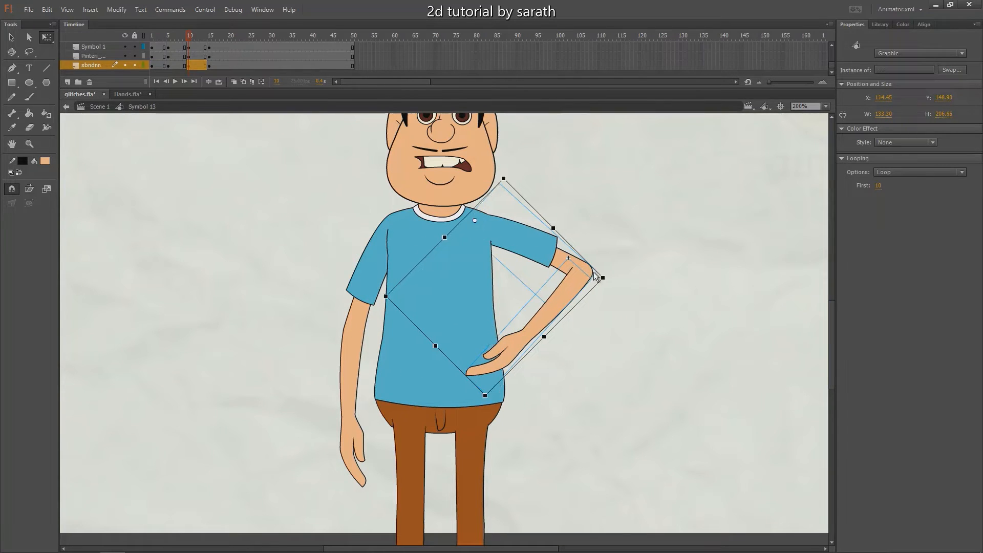
key(Up)
key(Up)
key(Up)
key(Left)
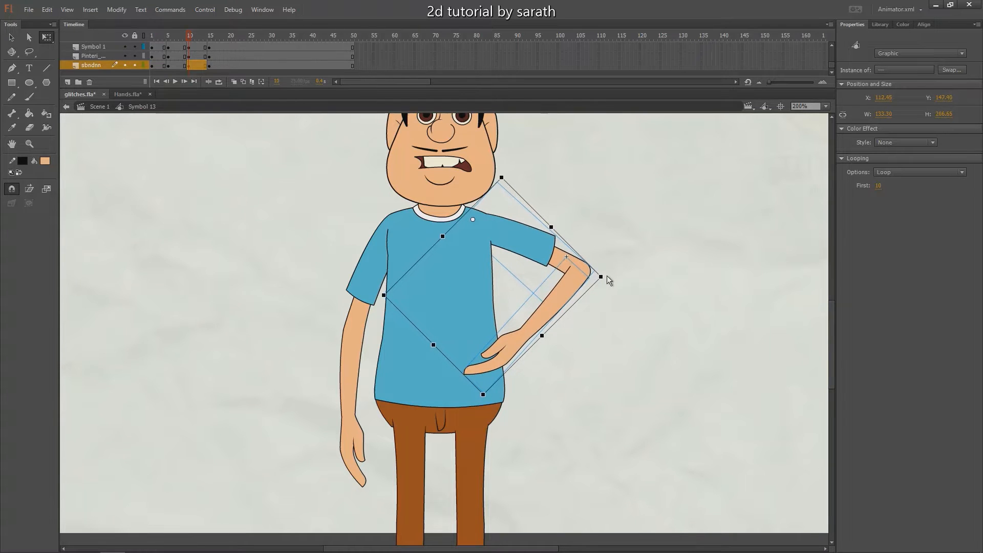
click(612, 278)
Rotate the left forearm about the raised elbow so the hand comes in front of the chest
click(534, 322)
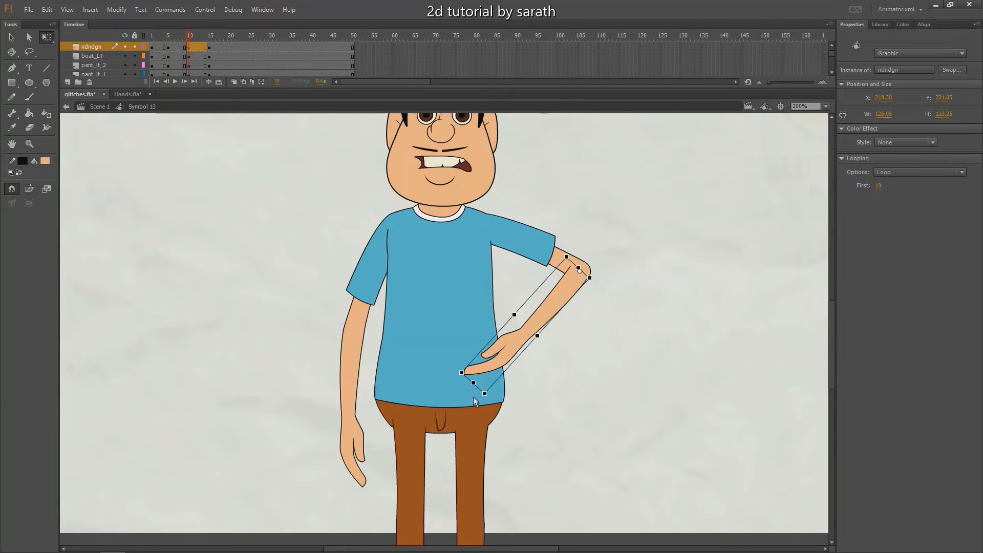
drag(475, 395, 453, 283)
click(600, 295)
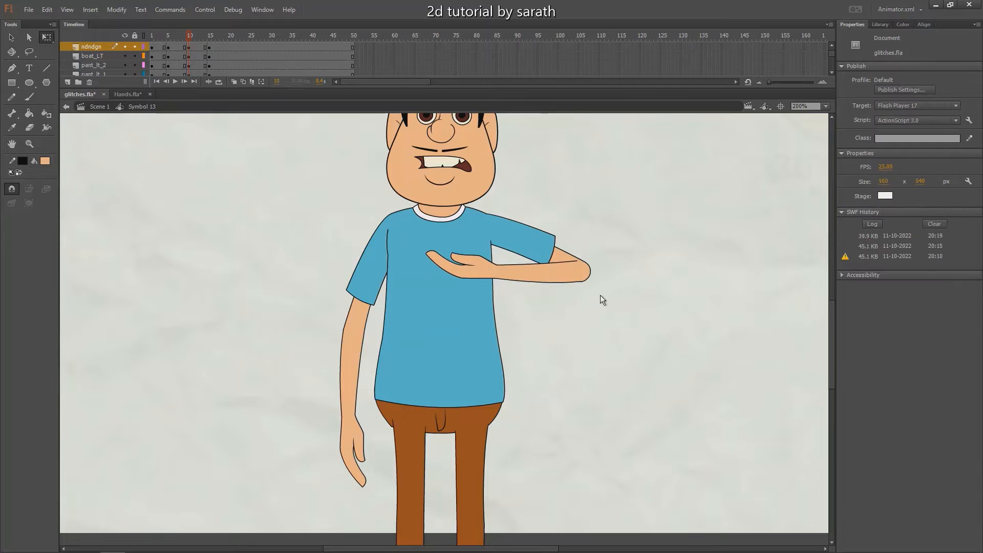
At frame 15, set the left arm's pivot at the shoulder, rotate the whole arm outward above shoulder height and shift it toward the torso
key(ctrl+1)
drag(185, 38, 192, 39)
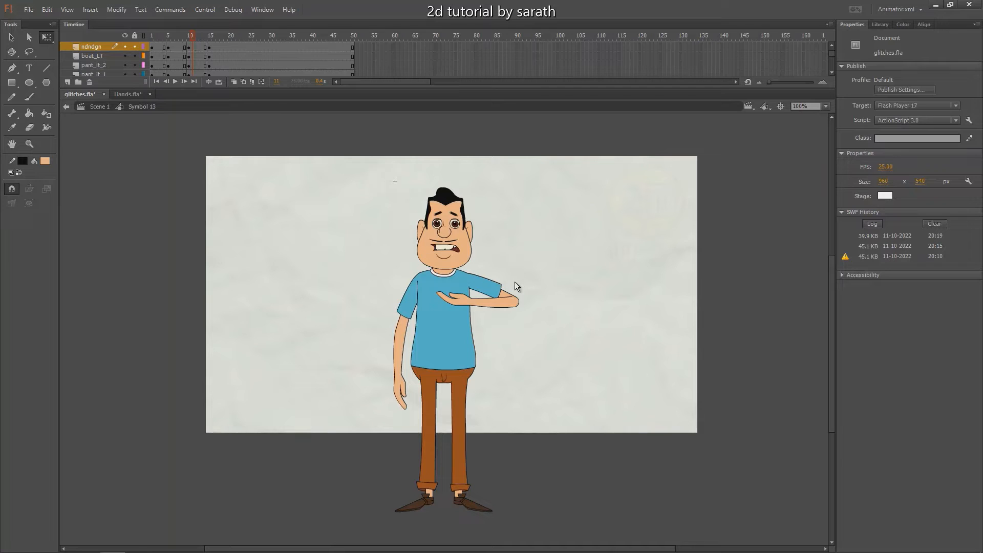
click(210, 36)
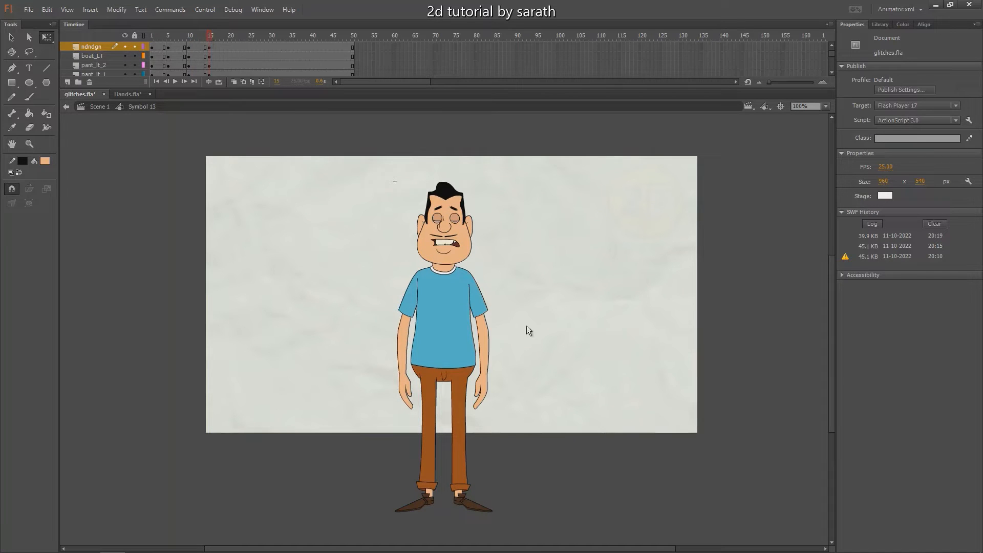
click(484, 387)
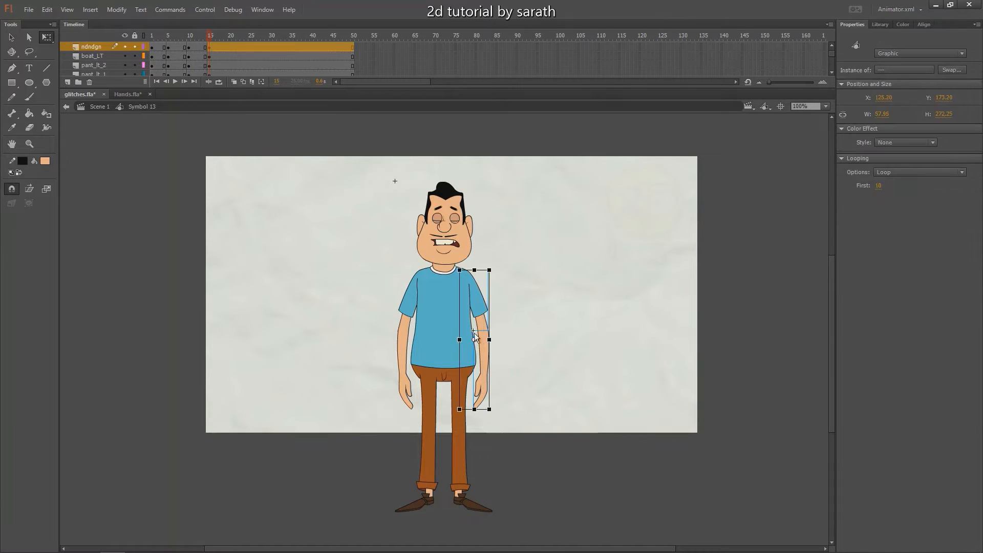
drag(470, 282, 466, 274)
drag(495, 410, 552, 242)
key(ctrl+equal)
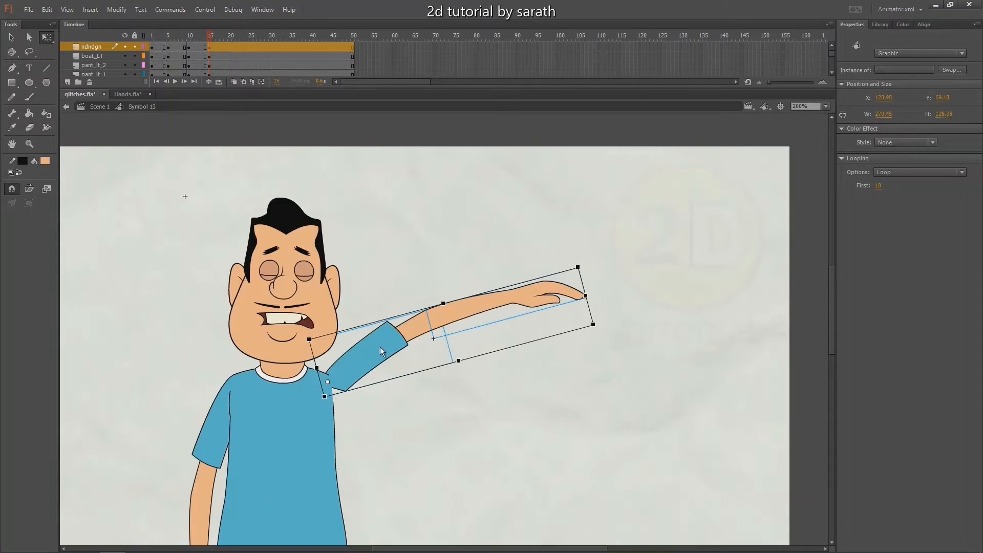
drag(378, 349, 370, 346)
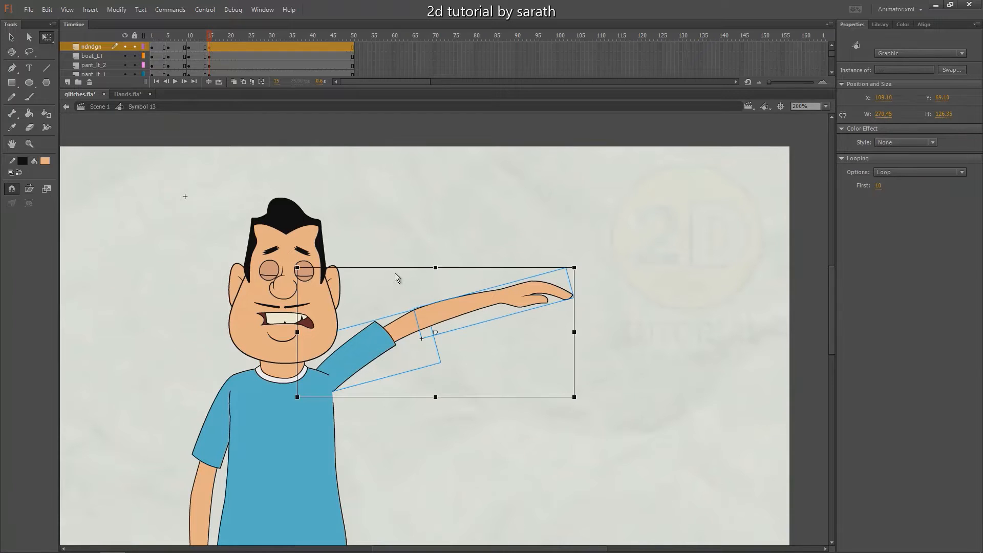
Rotate the left forearm about the raised elbow so the hand reaches the character's forehead at frame 15
drag(532, 256, 563, 226)
click(563, 231)
click(588, 267)
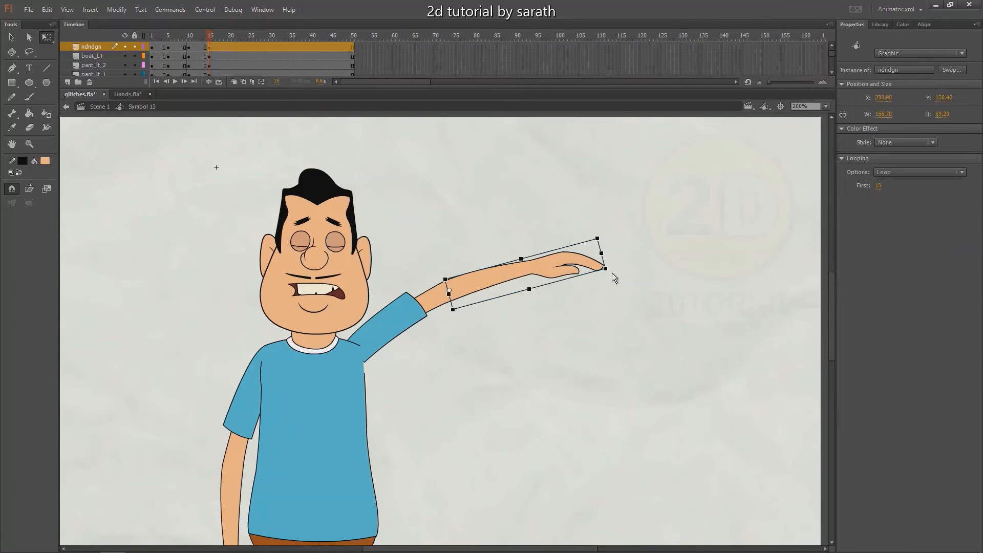
drag(613, 275, 357, 199)
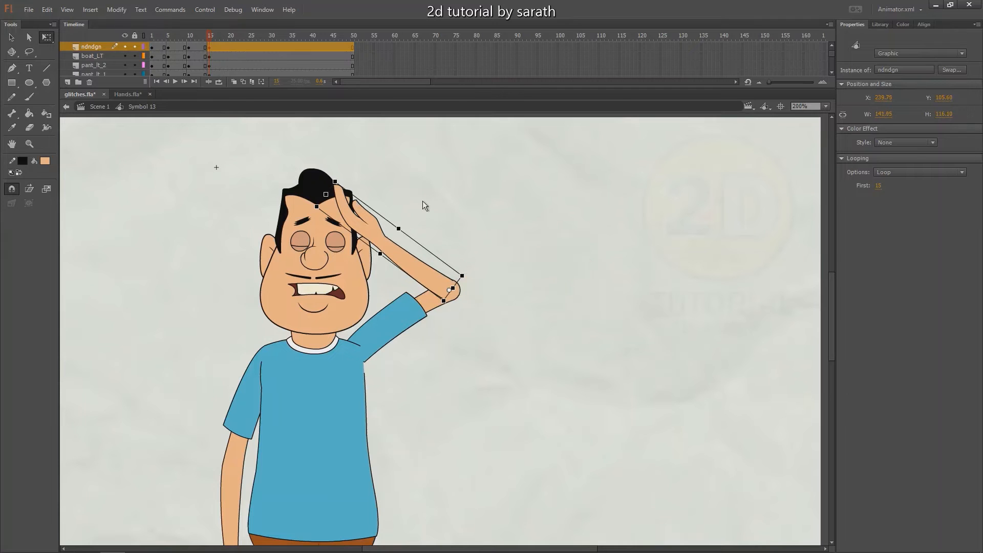
mouse_move(210, 35)
mouse_down()
mouse_move(178, 37)
mouse_move(209, 37)
mouse_up()
key(v)
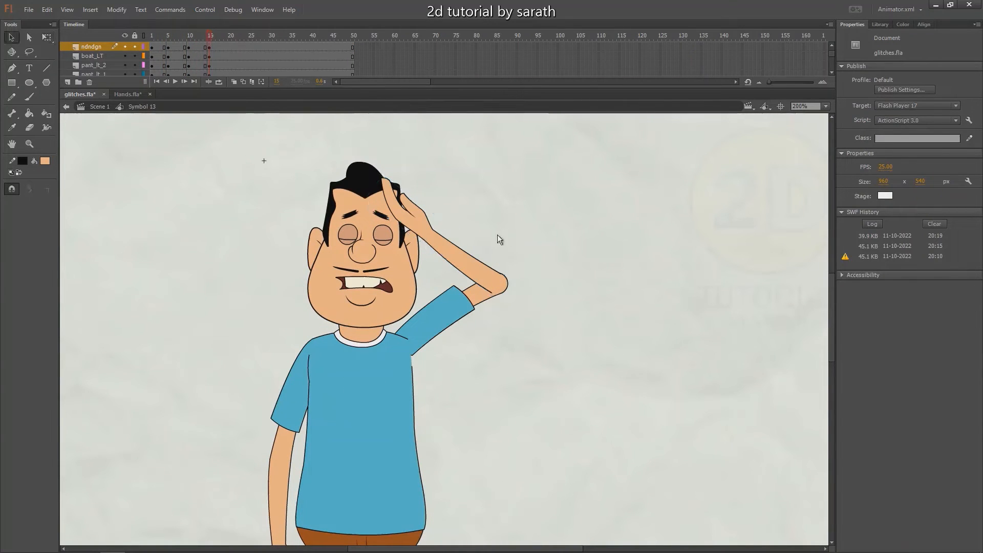
drag(468, 250, 477, 227)
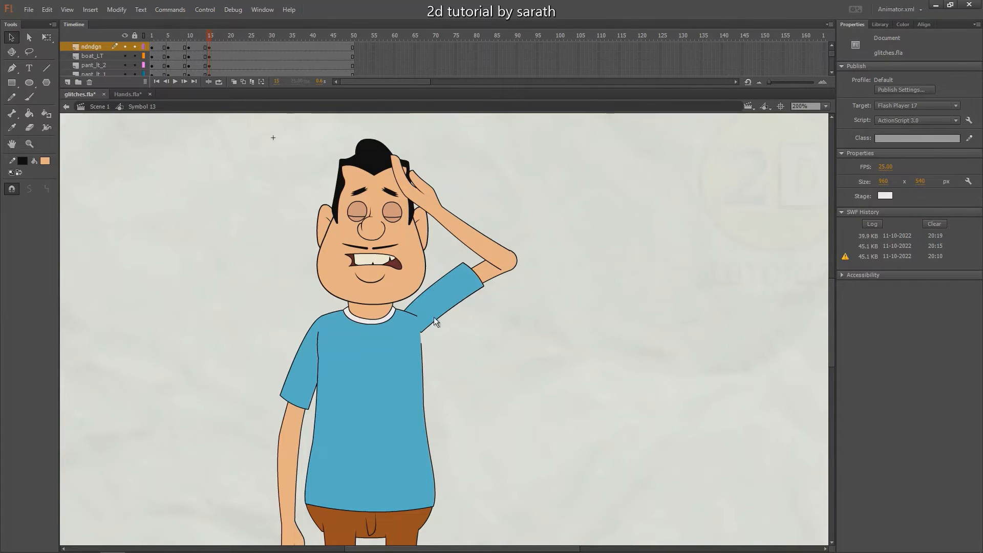
drag(500, 241, 506, 221)
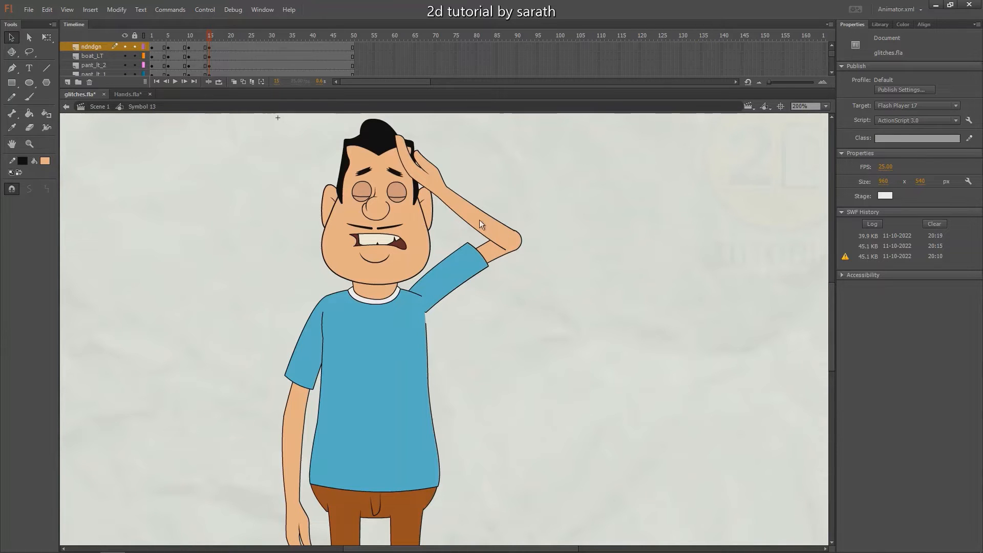
Create classic tweens between the pose keyframes across the character's layers, adjust their easing and preview the motion
drag(190, 34, 241, 45)
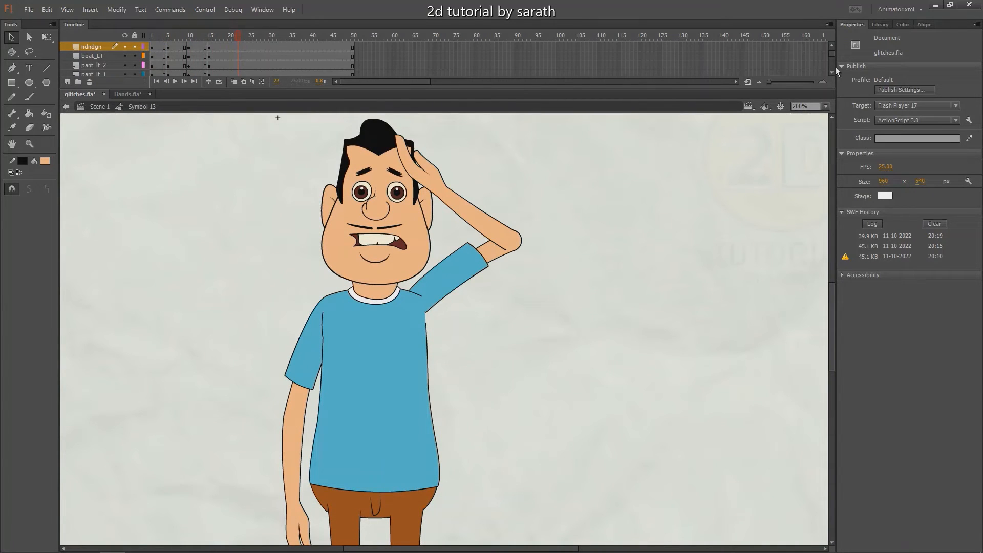
click(67, 82)
drag(162, 57, 231, 127)
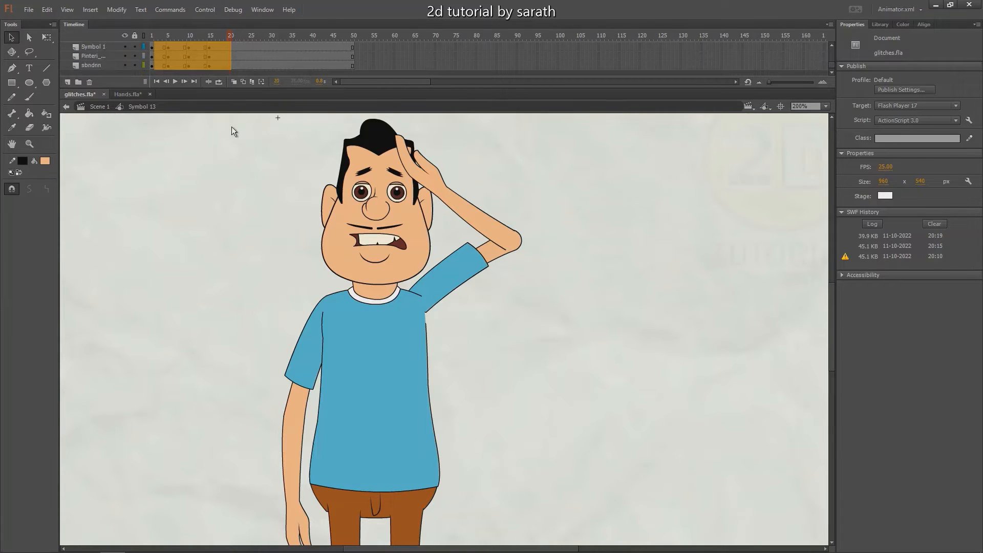
right_click(199, 59)
click(221, 92)
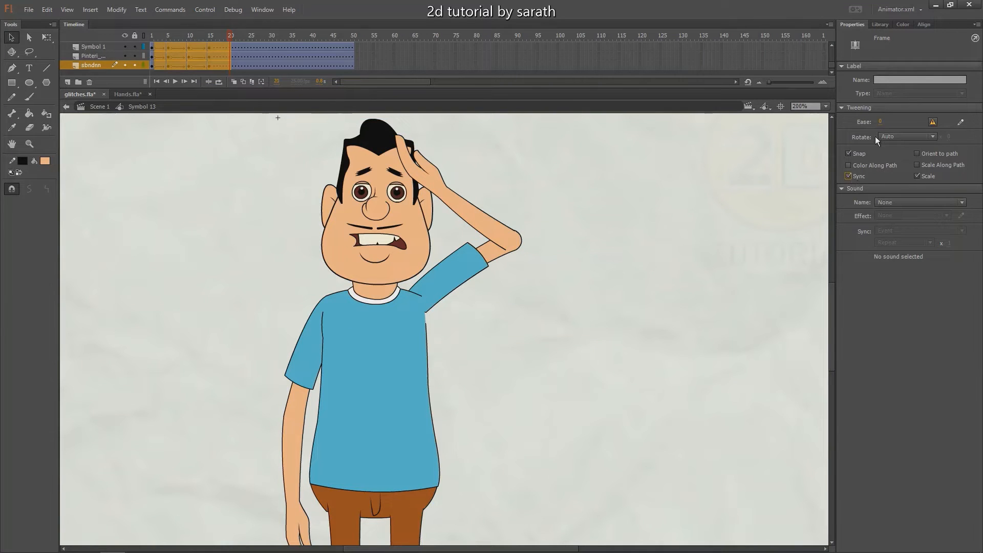
drag(879, 121, 938, 20)
click(152, 37)
key(Return)
click(160, 39)
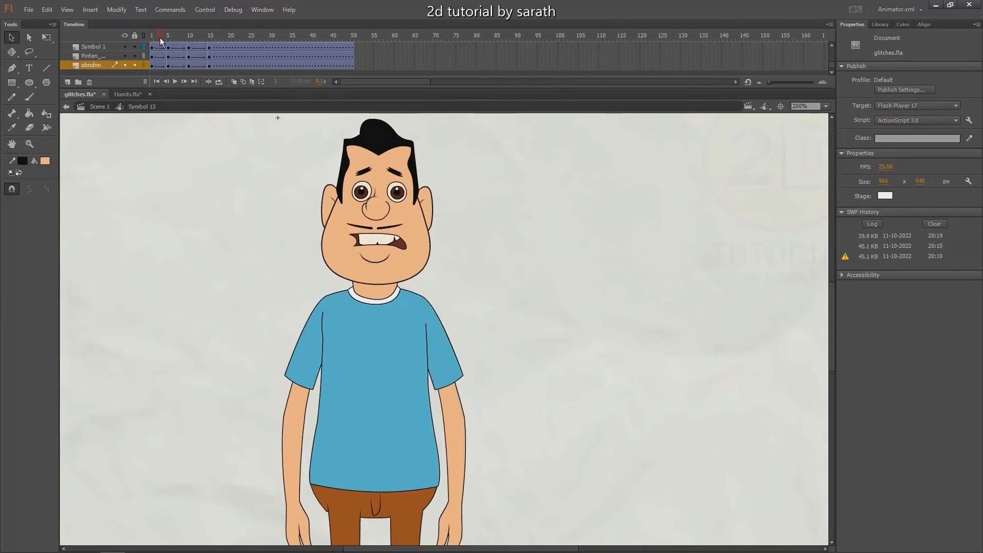
drag(160, 38, 237, 56)
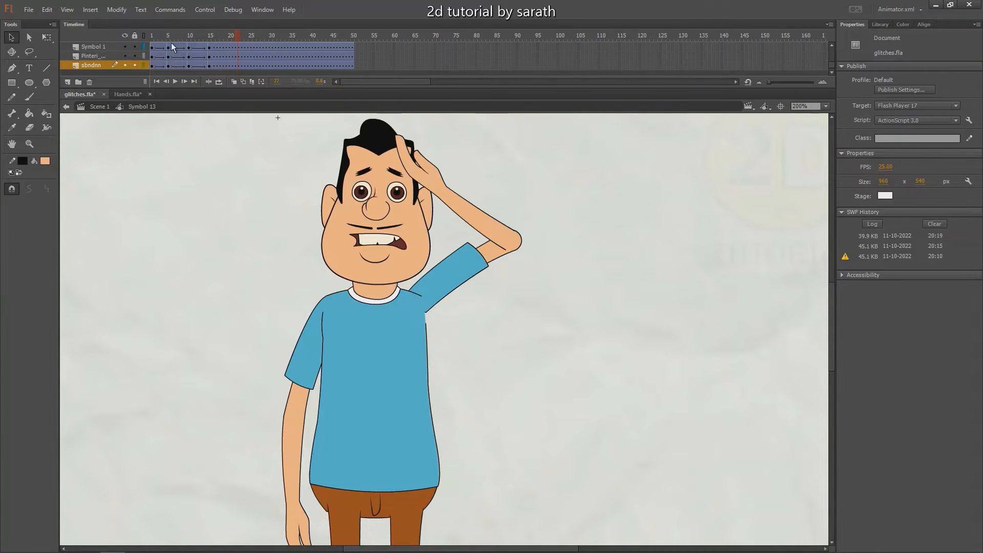
Inside the left forearm symbol, move the curled-hand keyframe to frame 11 and return to the character symbol
drag(171, 38, 189, 40)
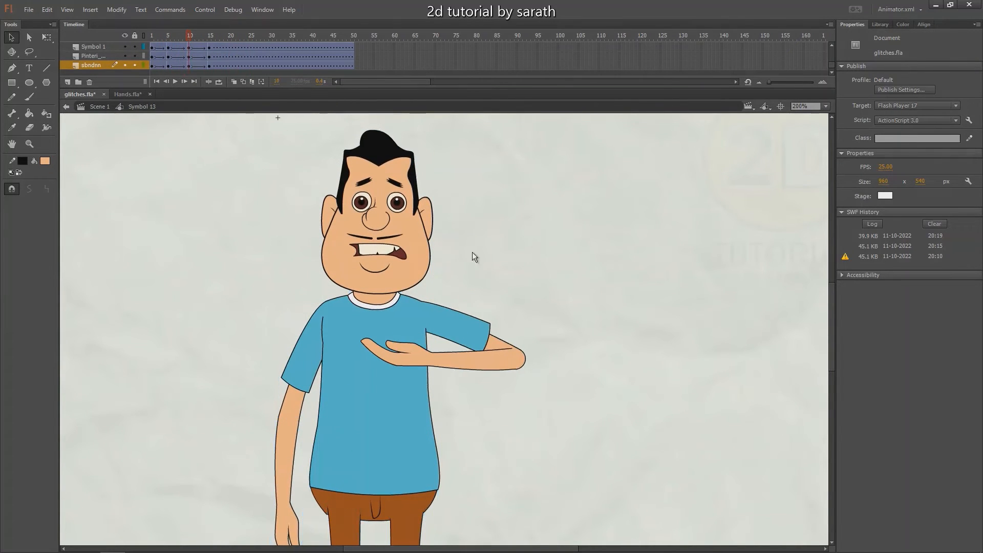
click(399, 358)
double_click(405, 358)
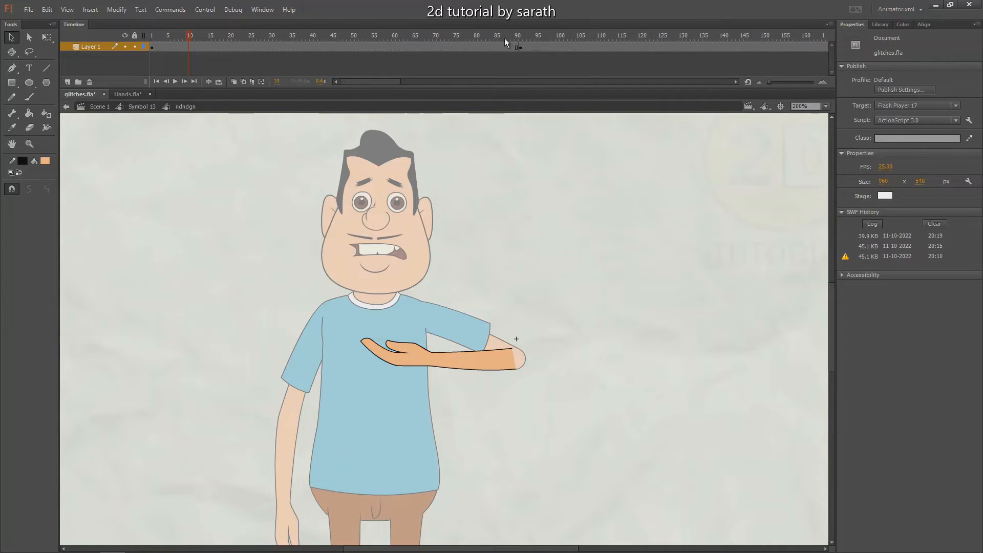
drag(486, 42, 520, 51)
click(520, 48)
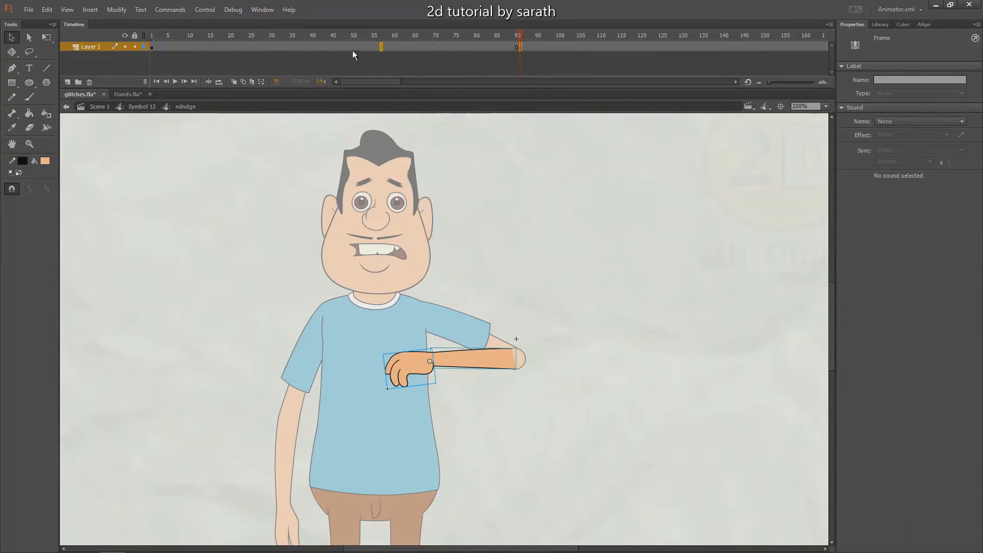
mouse_move(193, 48)
mouse_down()
mouse_move(186, 36)
mouse_move(201, 39)
mouse_up()
double_click(195, 183)
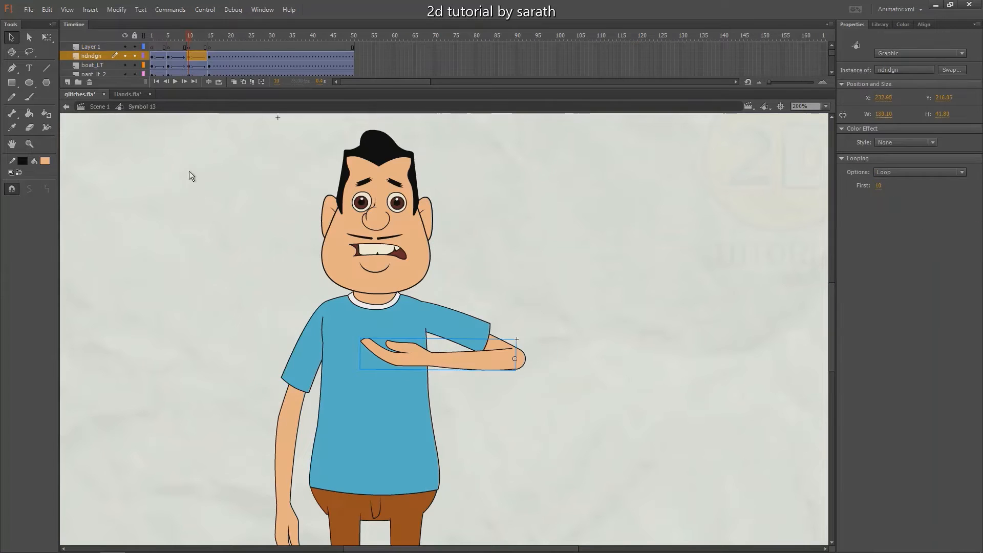
At frame 15, open the left forearm symbol and rotate the curled hand about the wrist so its fingers point up toward the forehead
click(205, 40)
click(208, 41)
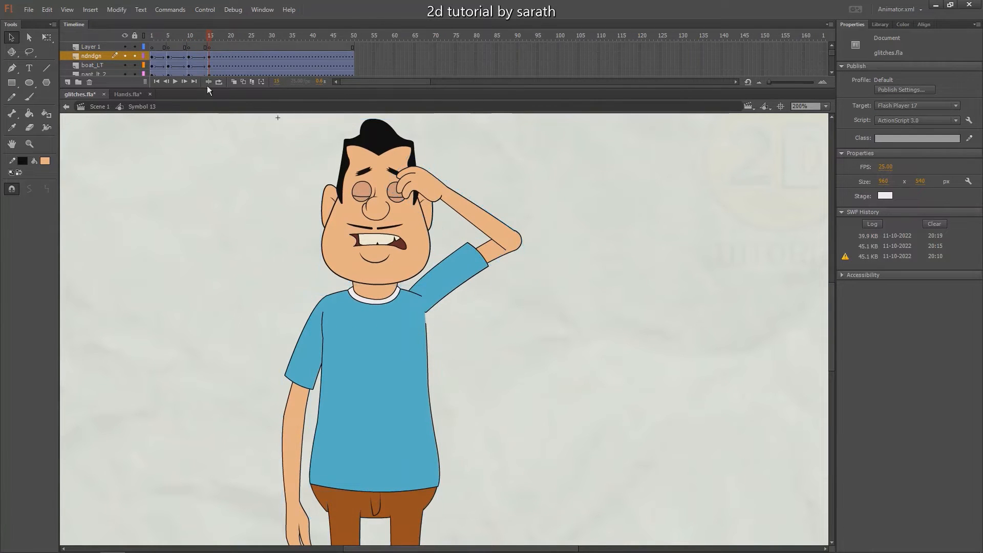
click(431, 192)
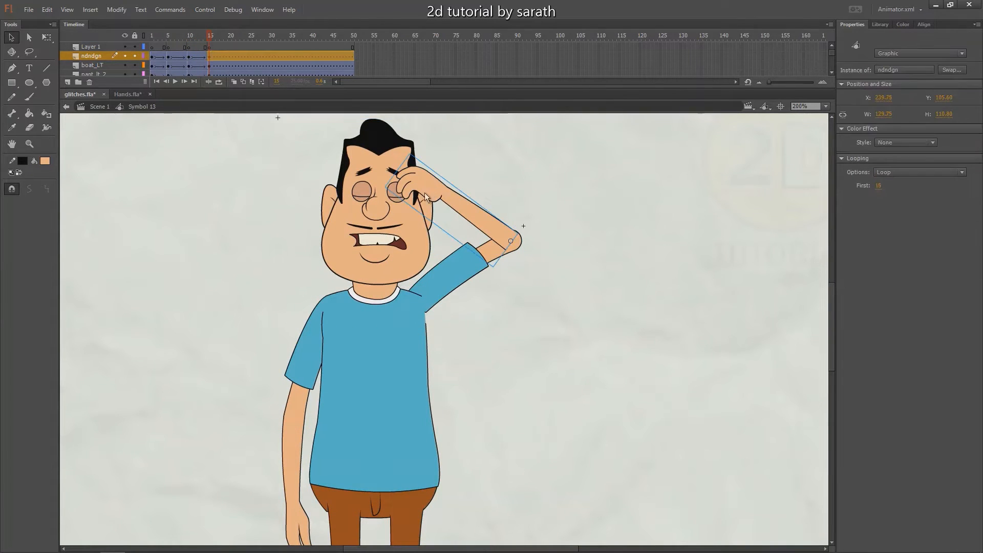
drag(429, 194, 411, 207)
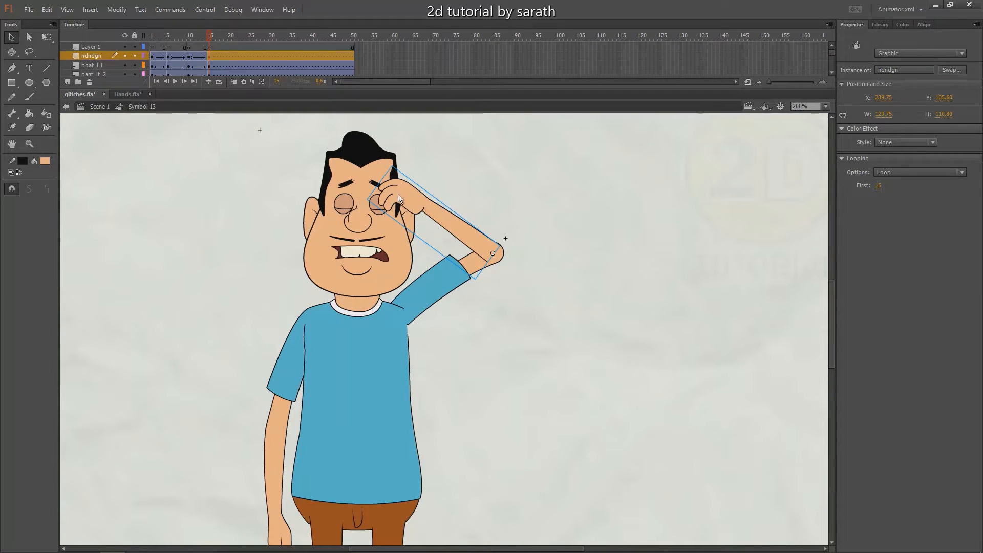
double_click(397, 194)
key(q)
click(413, 192)
drag(406, 167, 420, 168)
key(ctrl+=)
key(ctrl+=)
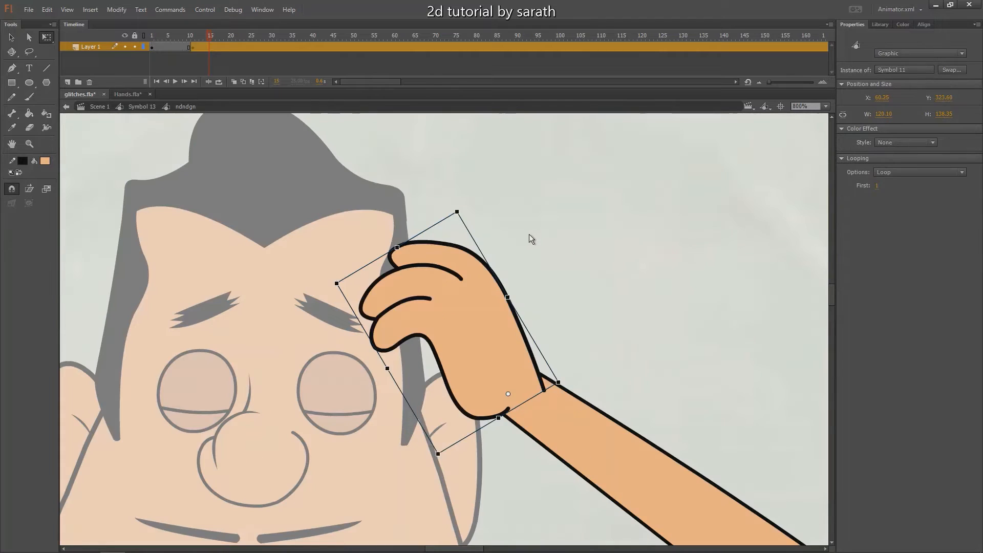
click(537, 236)
key(ctrl+minus)
key(ctrl+minus)
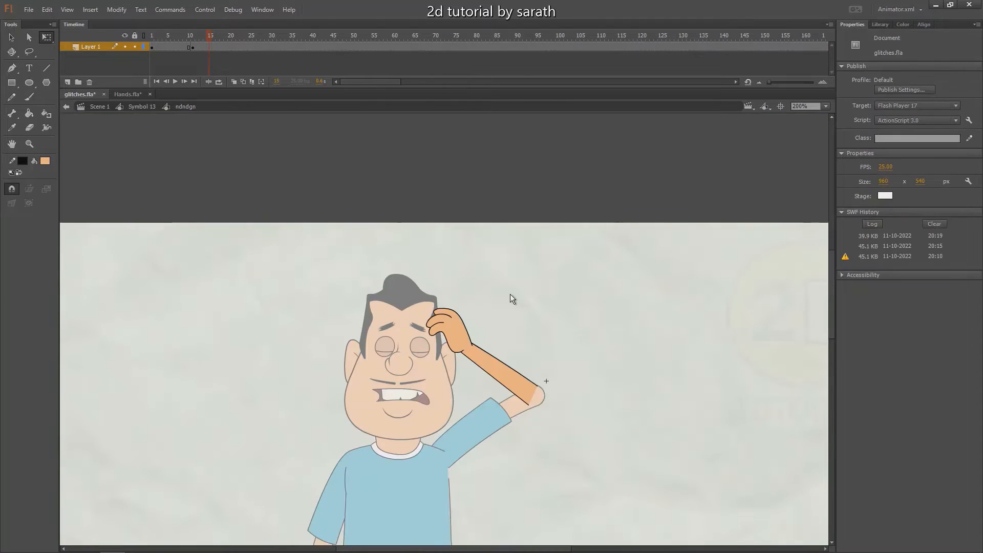
double_click(556, 290)
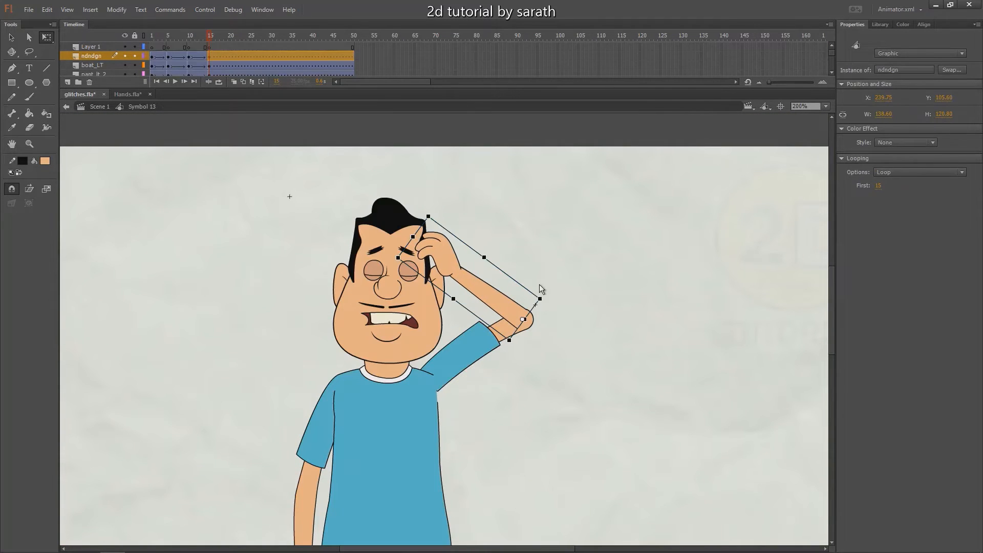
Tilt the character's head slightly toward the raised hand at frame 15
click(419, 289)
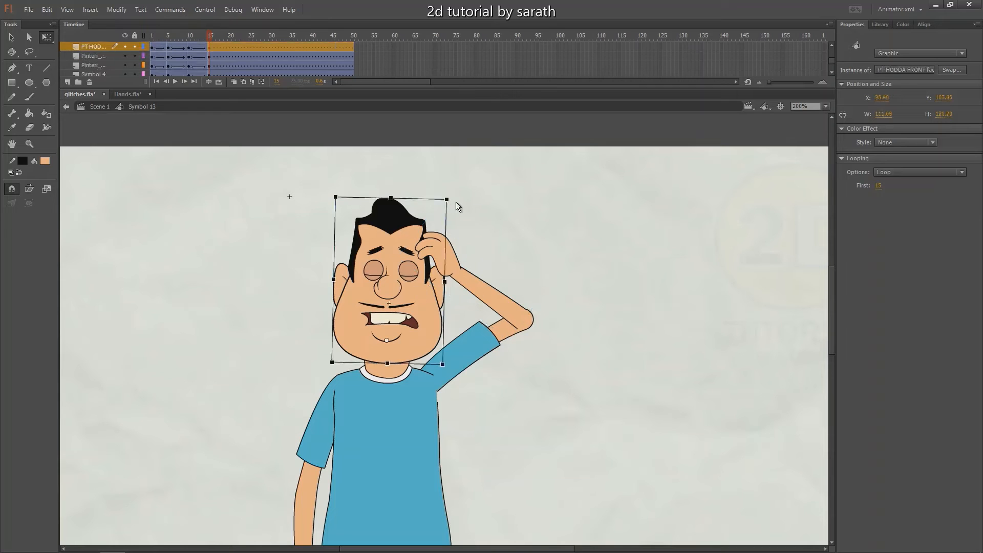
drag(455, 202, 464, 212)
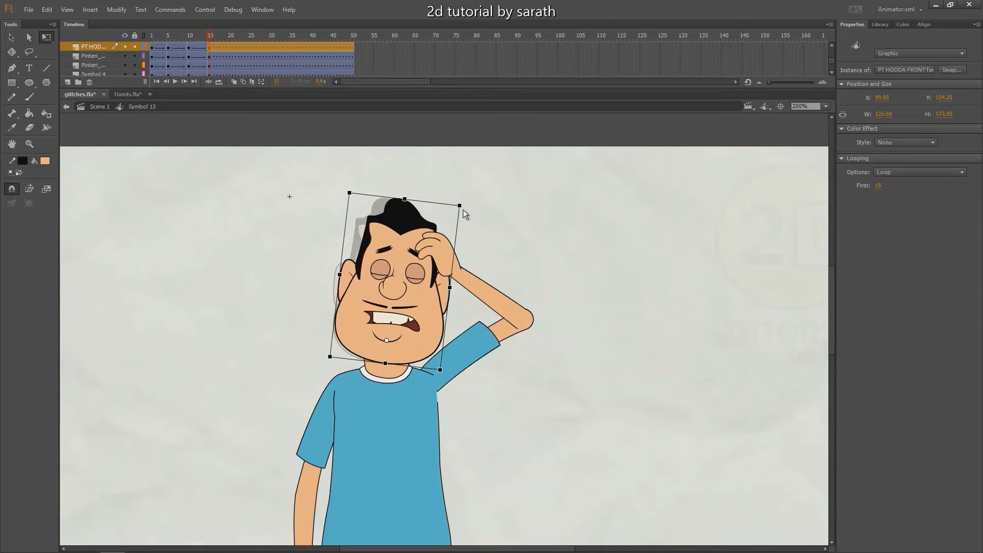
click(504, 222)
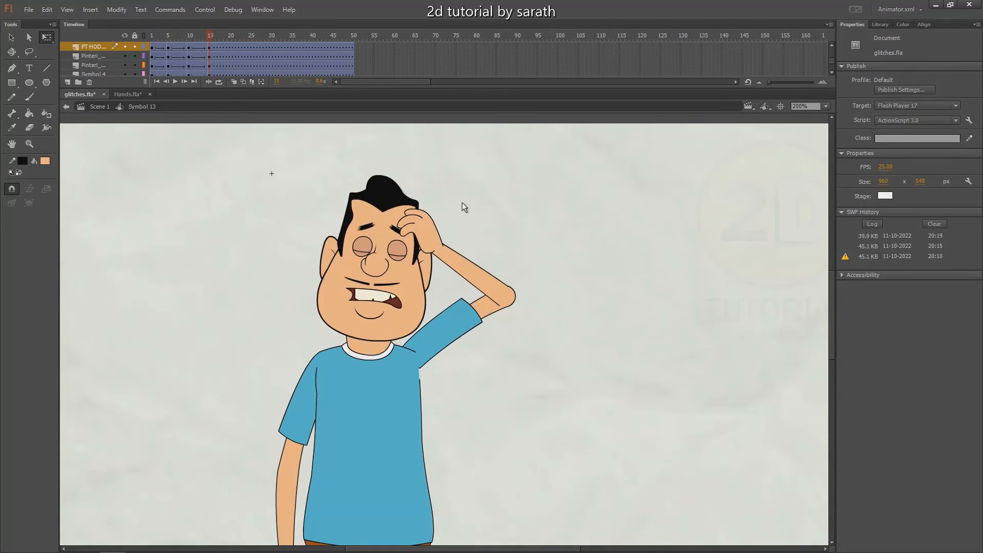
Move the raised upper arm and forearm together slightly toward the head and down so they join the shoulder
drag(536, 265, 465, 344)
key(shift+Left)
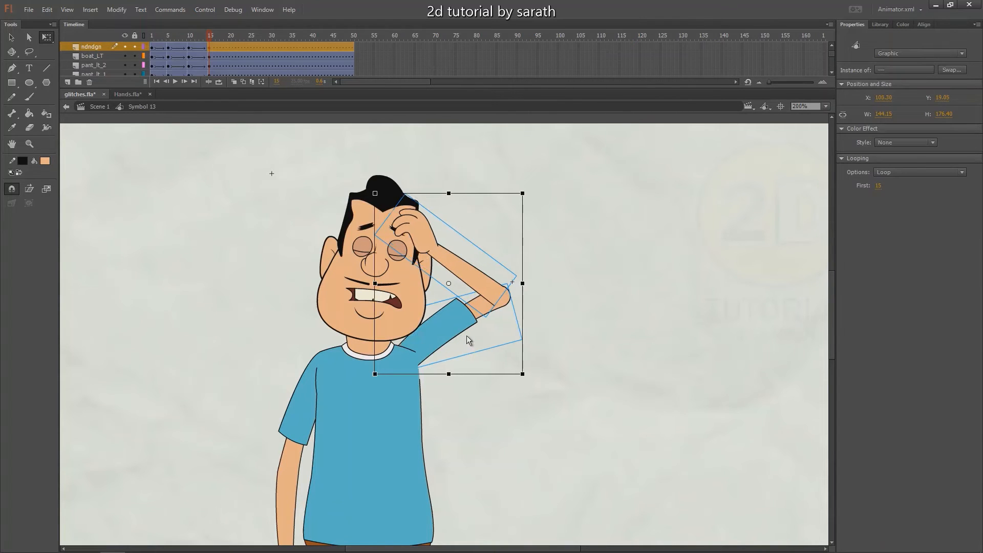
key(Down)
key(Down)
key(Down)
key(Down)
key(Down)
key(Down)
key(Down)
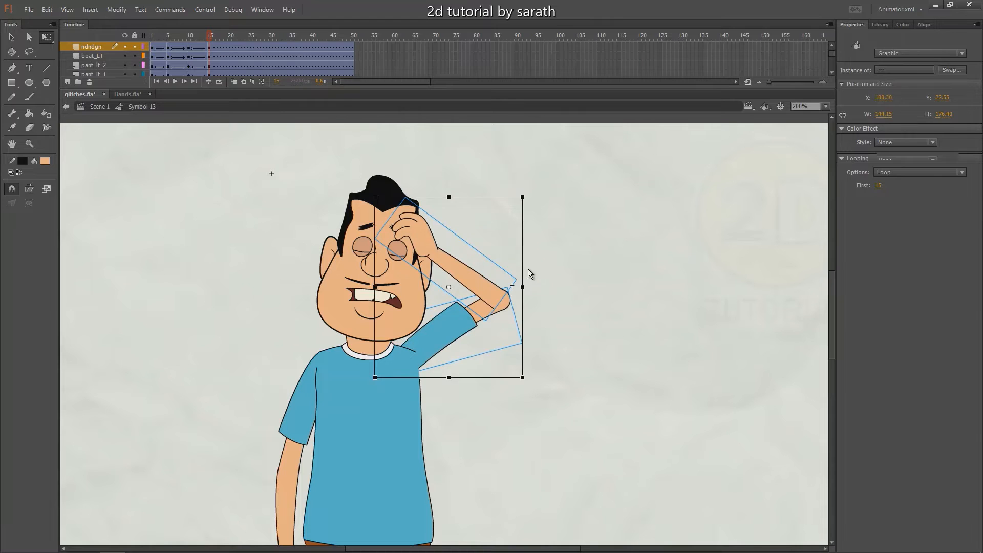
click(527, 269)
Open the left forearm symbol and nudge the curled hand slightly so its outline lines up with the wrist
click(420, 234)
double_click(419, 235)
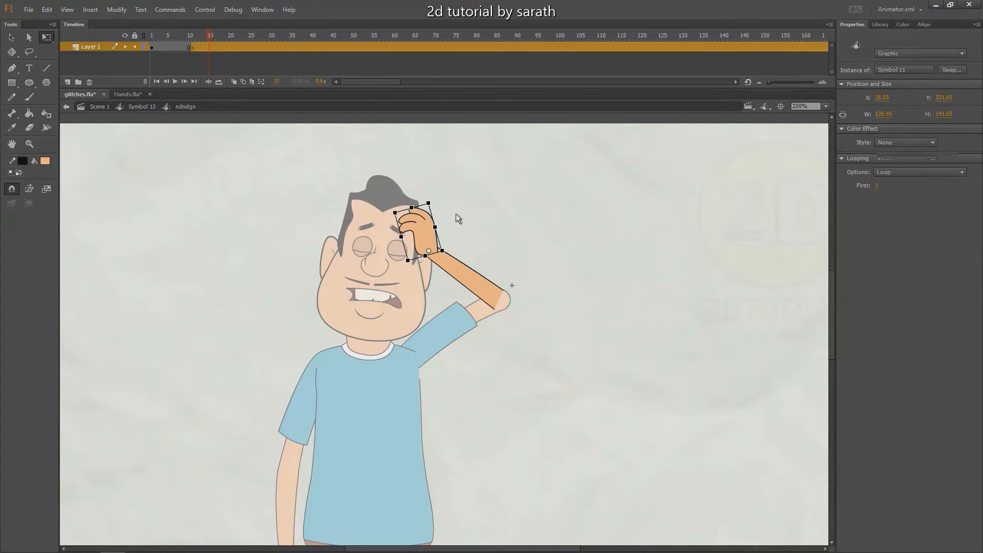
click(455, 214)
click(423, 229)
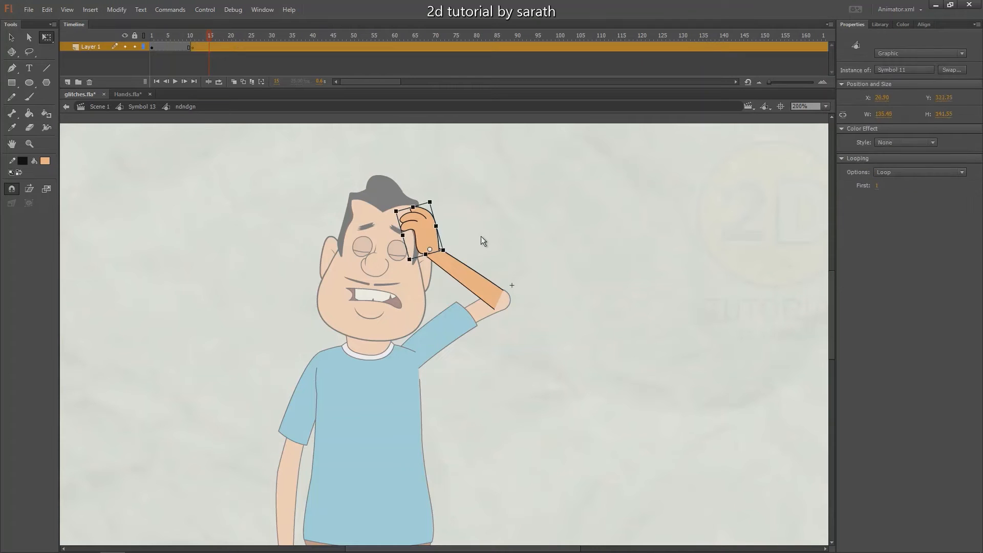
click(491, 241)
click(433, 240)
click(481, 242)
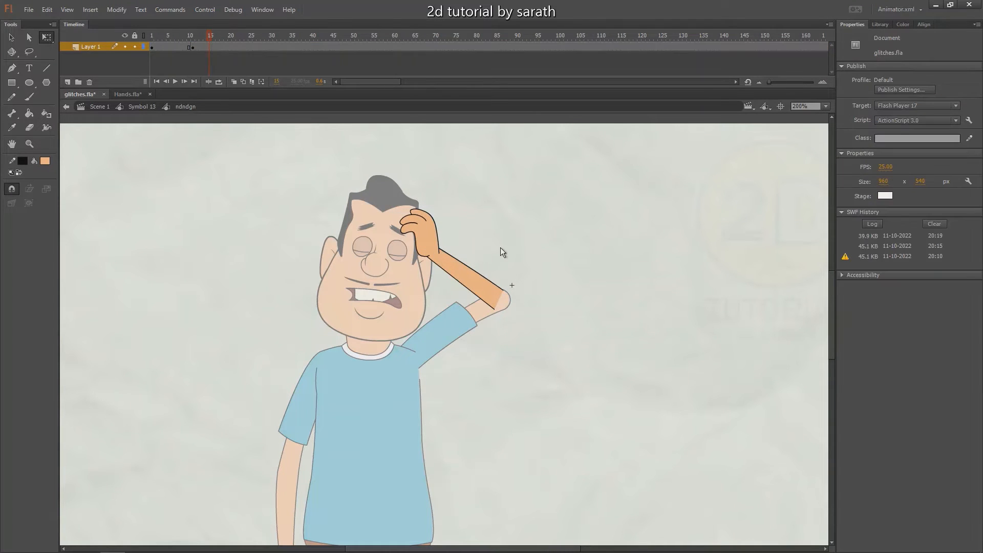
key(v)
click(424, 251)
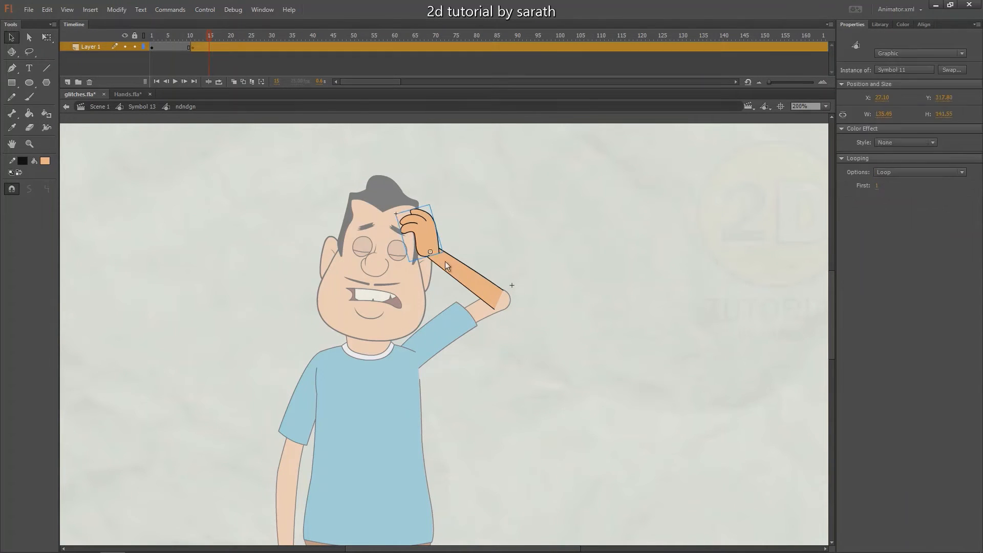
Inside the curled hand symbol, shorten the outer outline's overhanging end to meet the forearm edge, and return to the character symbol
key(ctrl+equal)
key(ctrl+equal)
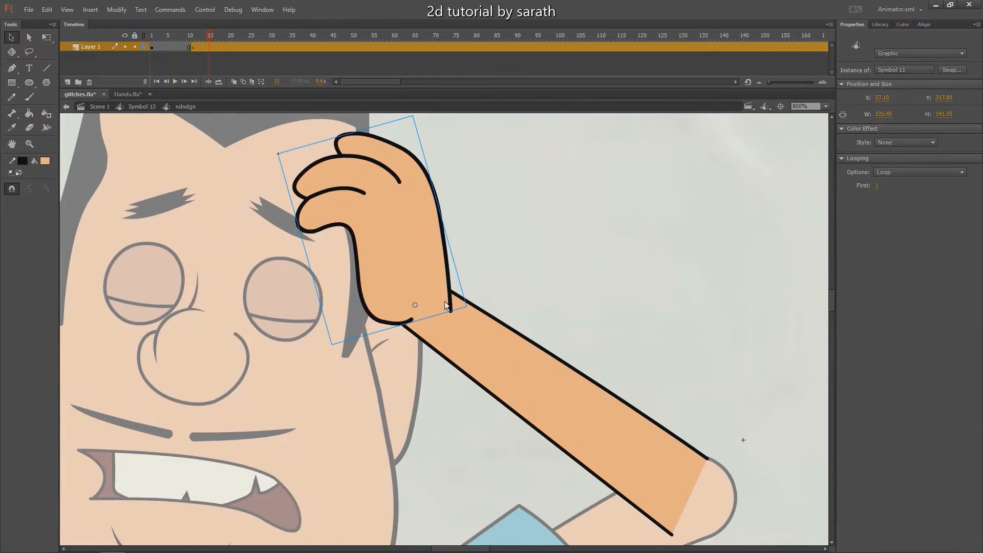
double_click(447, 307)
click(462, 311)
drag(451, 312, 454, 300)
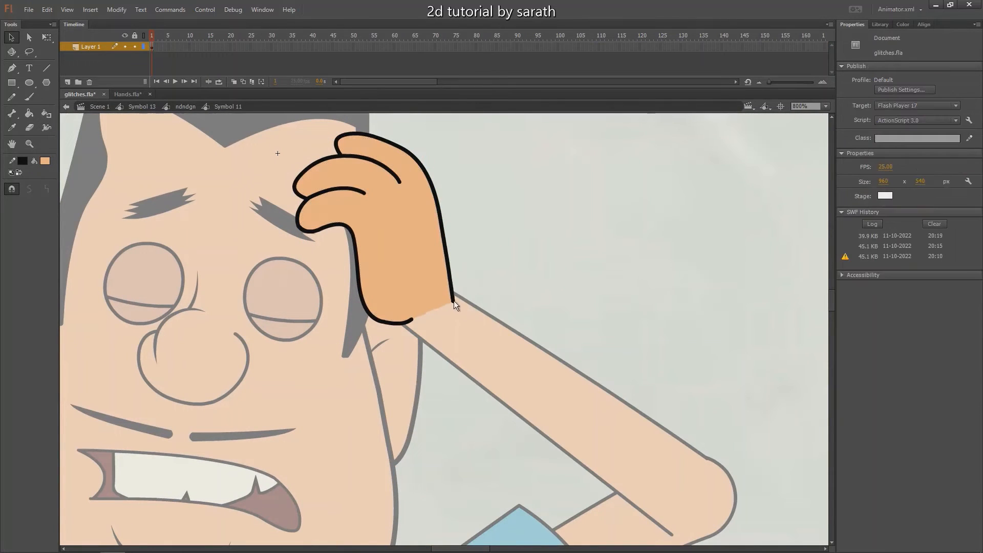
double_click(499, 271)
key(ctrl+1)
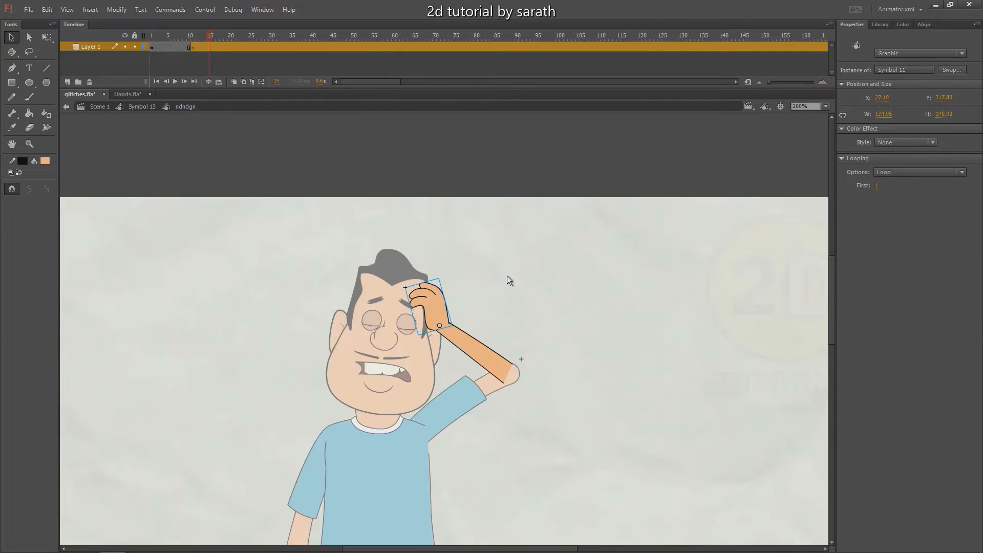
double_click(507, 277)
drag(506, 282, 499, 266)
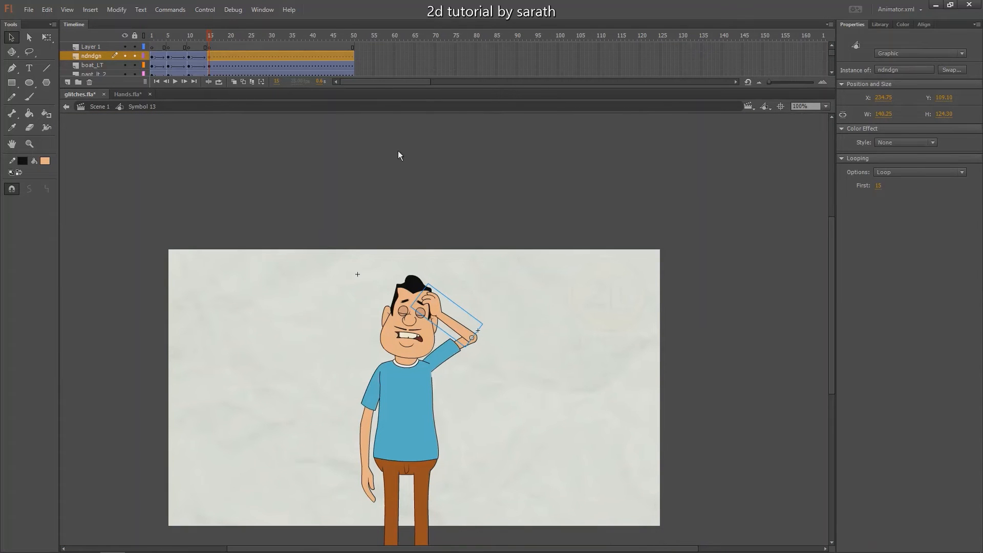
Play and scrub the animation between frames 5 and 15 to examine the arm raise and the shoulder joint
key(Return)
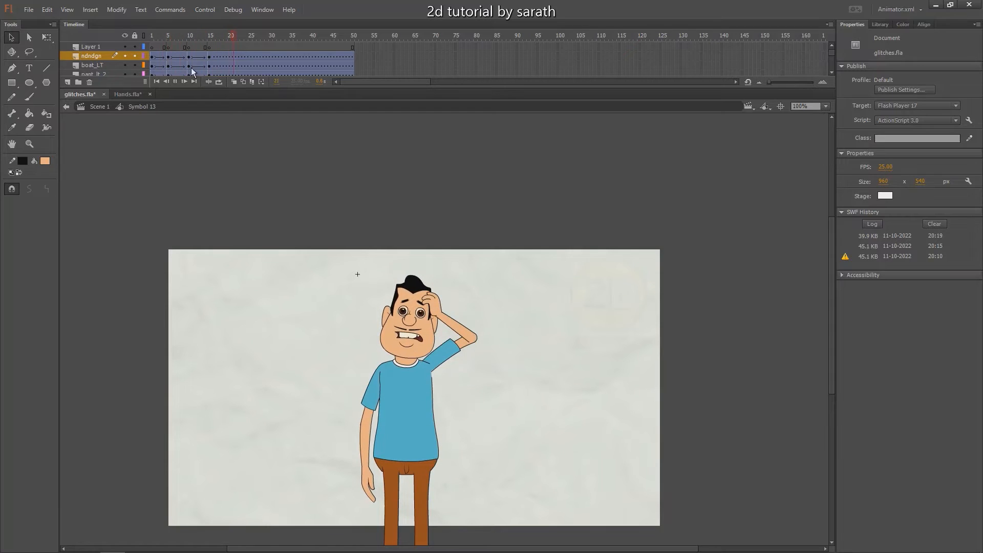
key(Return)
mouse_move(179, 39)
mouse_down()
mouse_move(195, 38)
mouse_move(169, 42)
mouse_up()
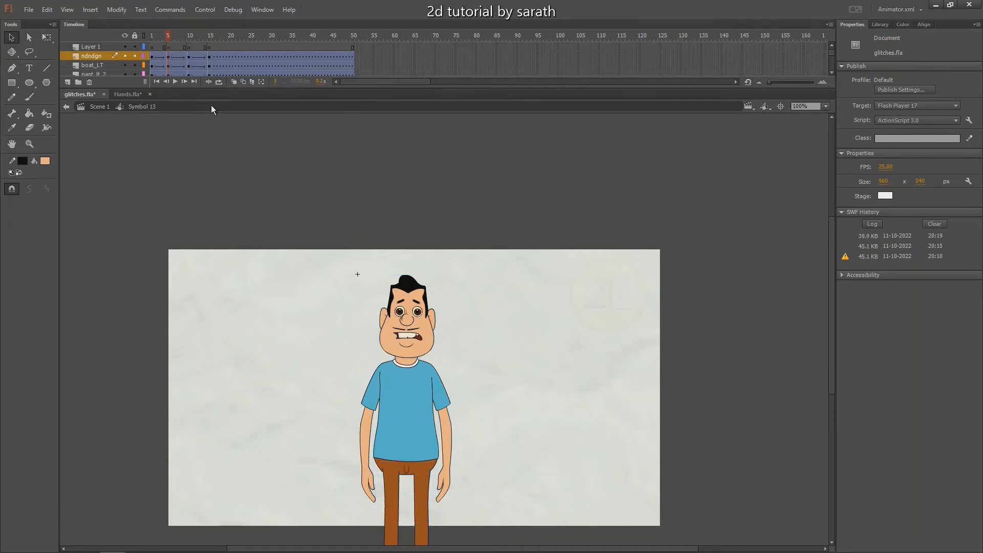
key(ctrl+equal)
drag(281, 199, 252, 243)
drag(170, 38, 176, 38)
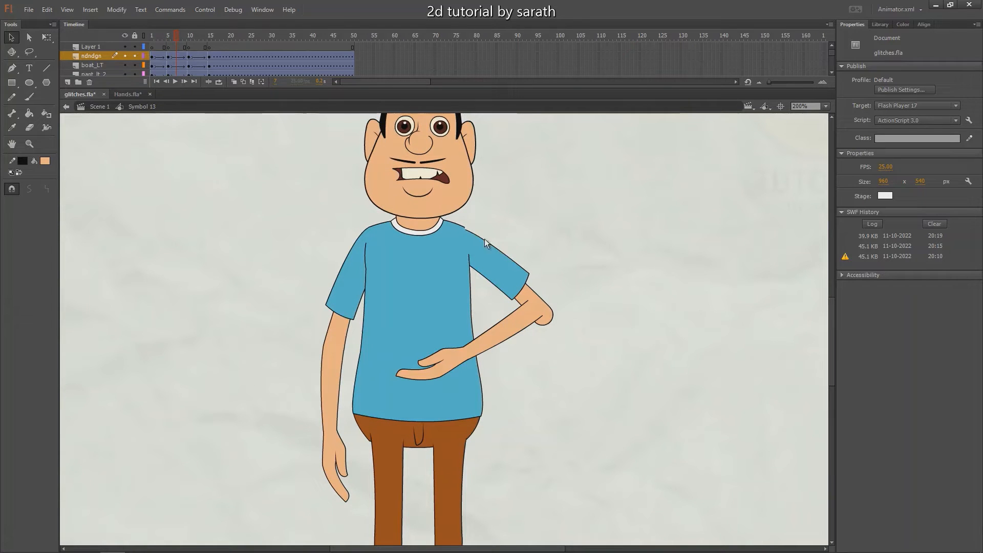
drag(182, 38, 209, 41)
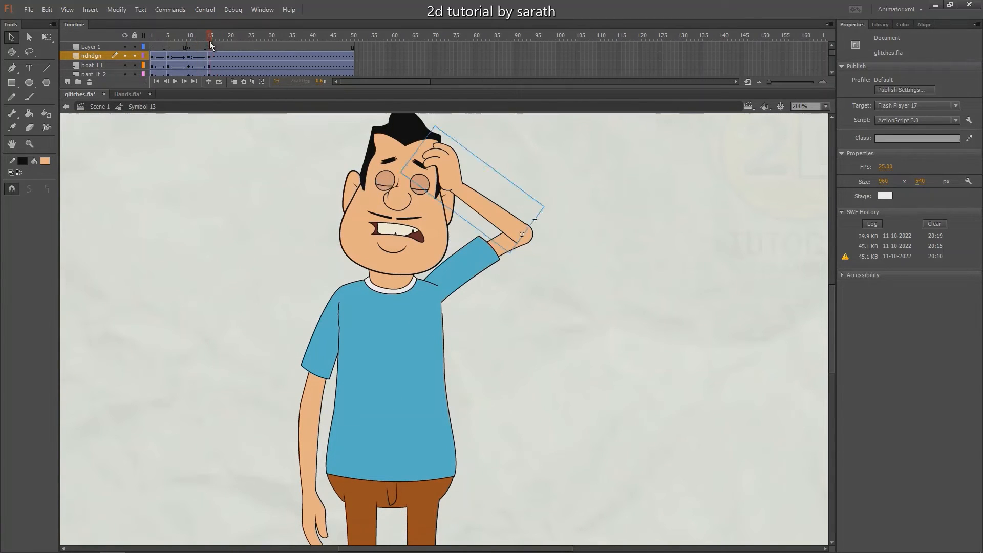
key(Return)
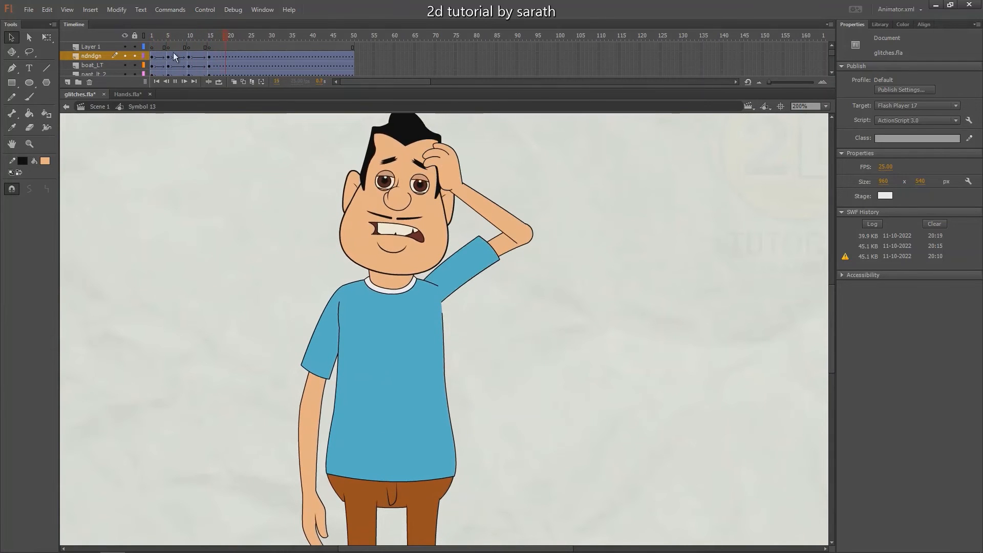
drag(177, 38, 169, 38)
scroll(167, 146, down, 2)
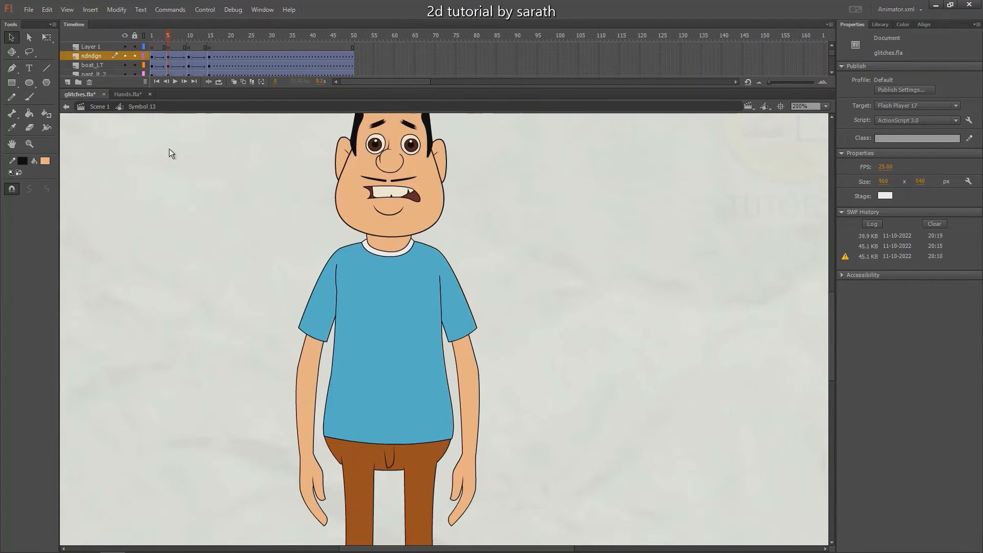
drag(169, 148, 167, 138)
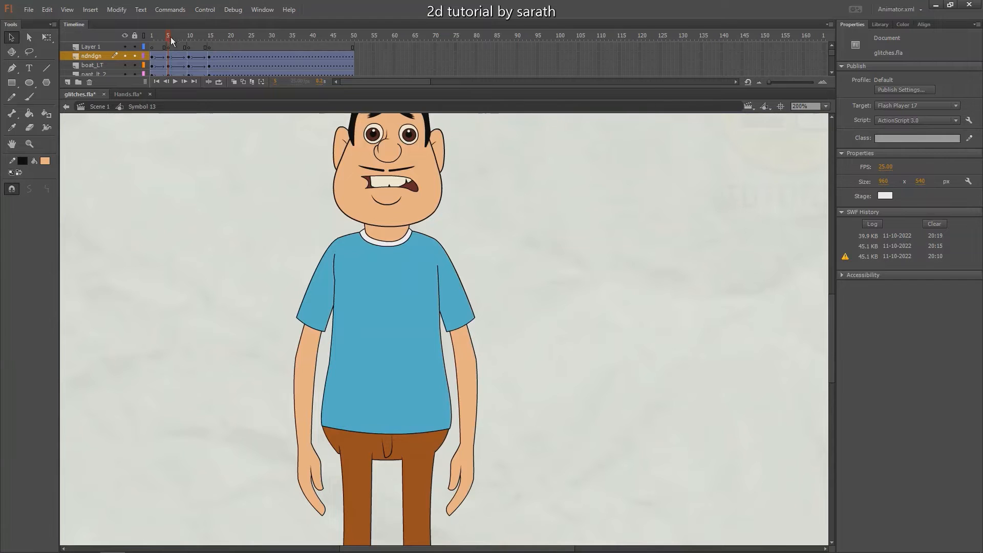
drag(170, 36, 206, 45)
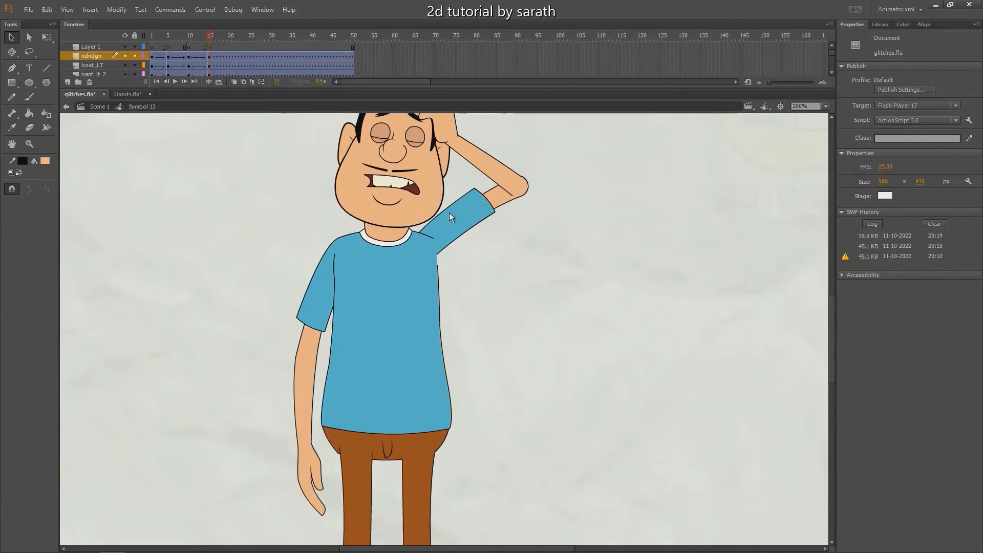
Open the raised upper arm's symbol and insert keyframes at frame 11 on Layer 1 and Layer 2
click(467, 221)
drag(467, 221, 434, 246)
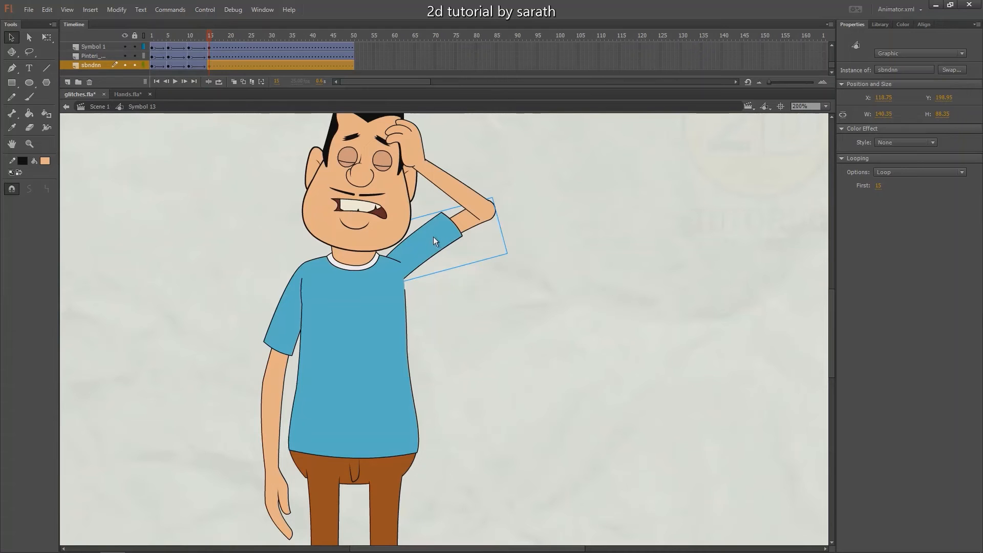
double_click(434, 238)
click(193, 41)
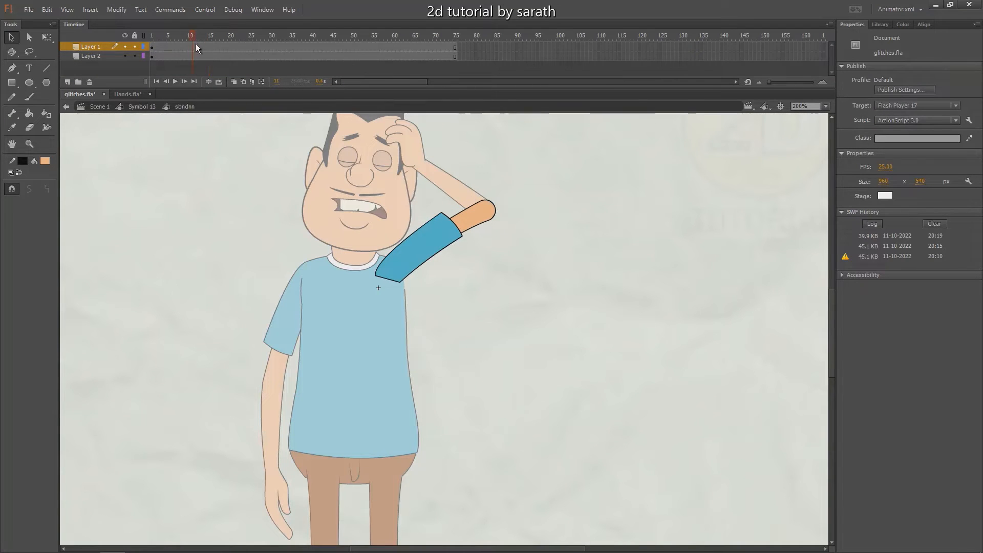
drag(192, 47, 192, 56)
key(F6)
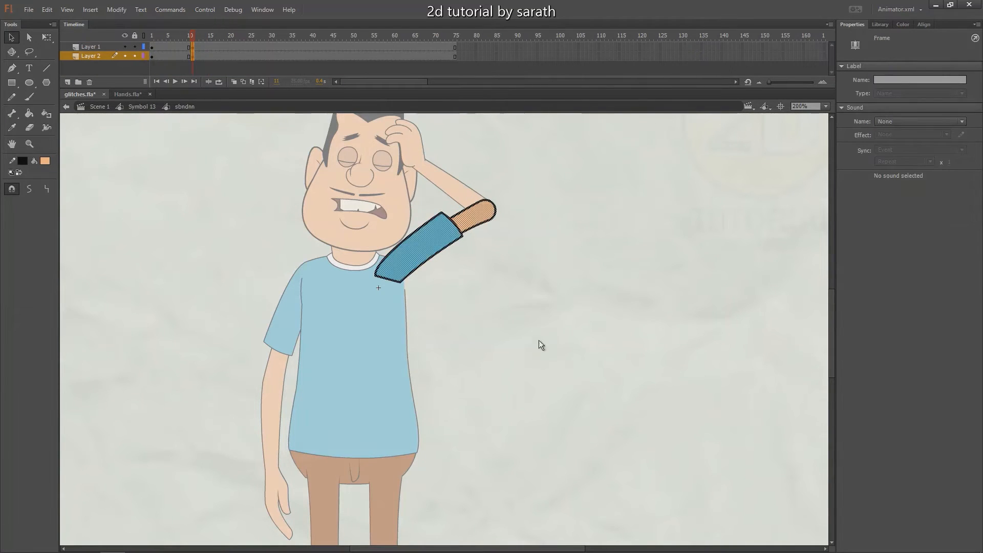
Rotate the bare arm shape below the sleeve slightly toward the head at frame 11
key(ctrl+=)
click(510, 381)
click(517, 291)
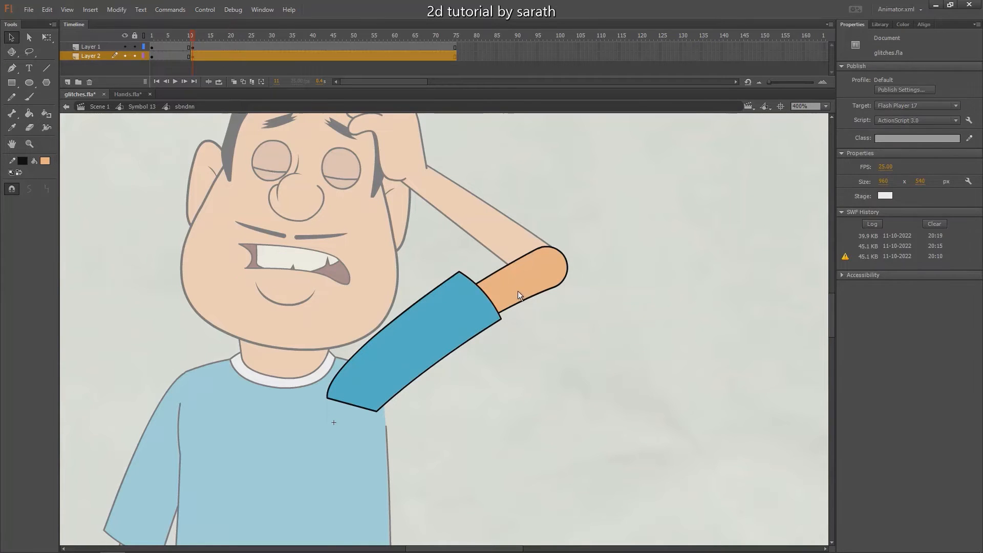
key(q)
drag(566, 238, 548, 230)
key(v)
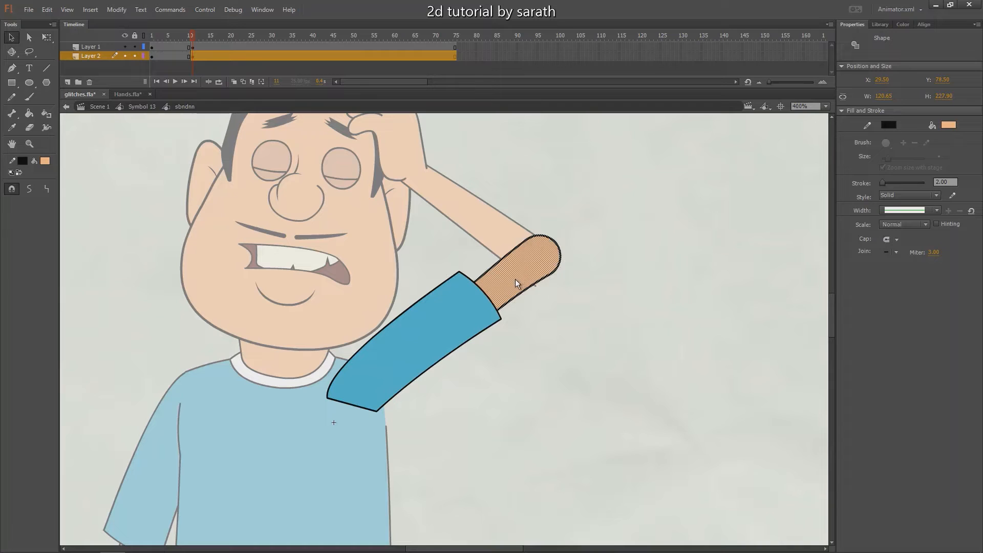
Shift the bare arm toward the head, curve the sleeve's cuff inward and pull in its lower corner
drag(514, 281, 485, 324)
click(506, 319)
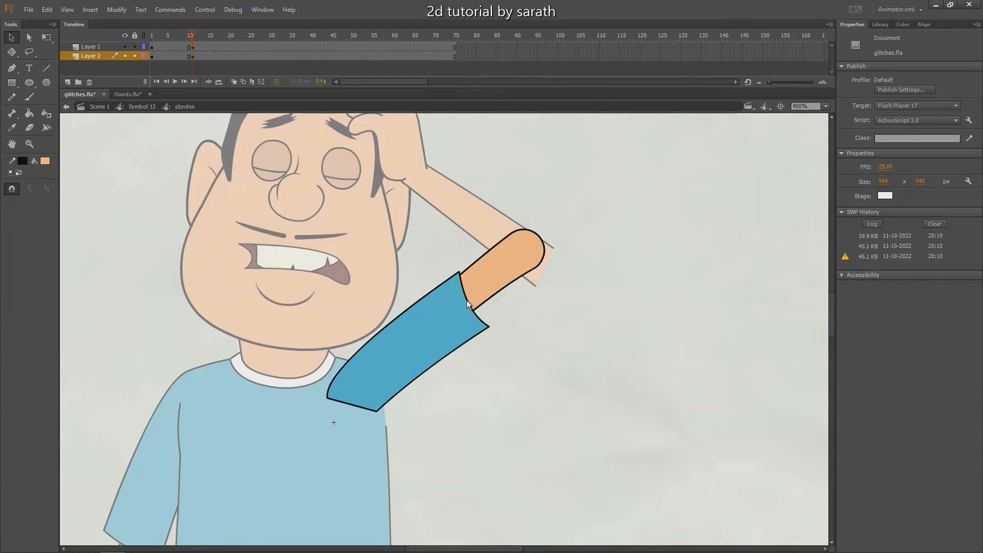
drag(489, 328, 478, 330)
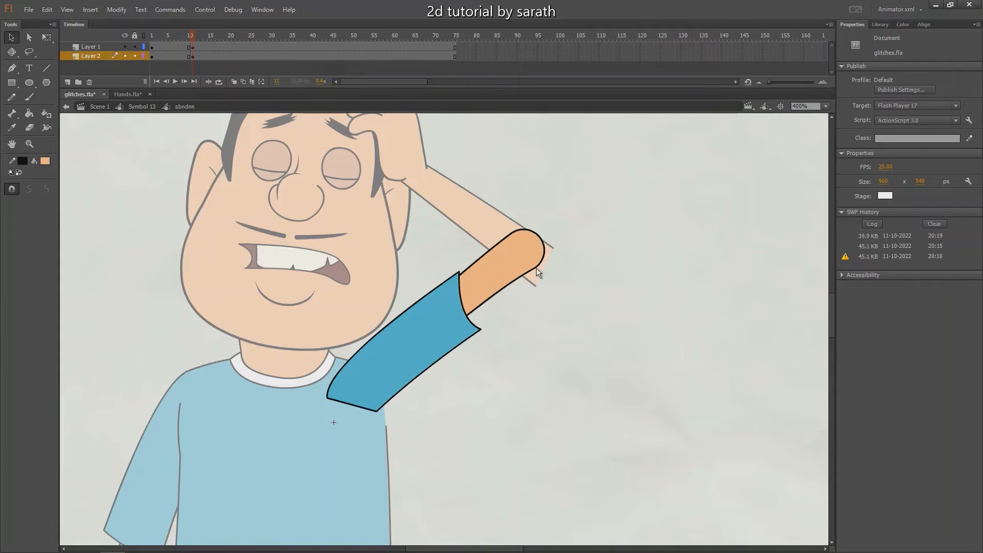
Pull the sleeve's upper cuff corner back along the arm and delete the stray outline bits left there
drag(457, 273, 450, 275)
click(451, 277)
key(Delete)
click(450, 275)
key(Delete)
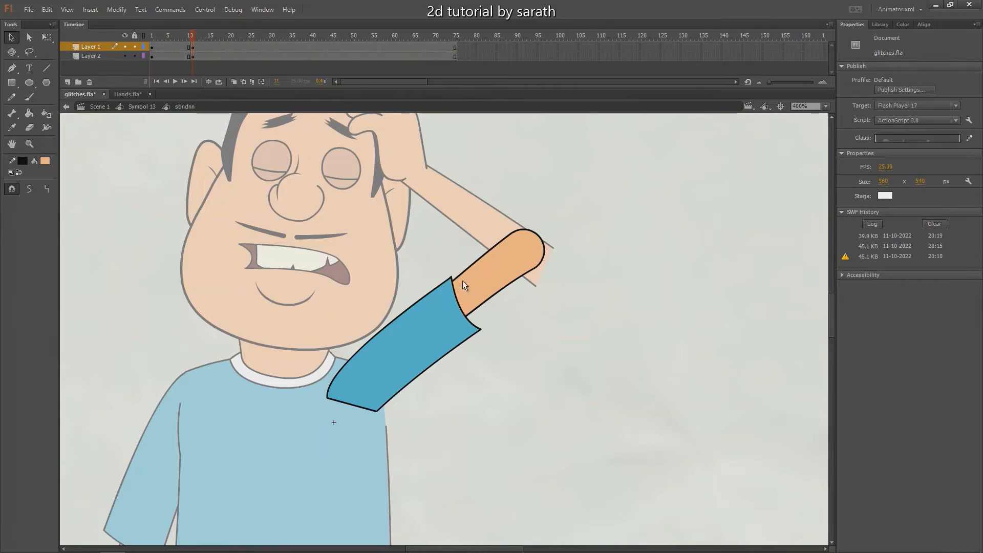
drag(450, 277, 445, 279)
click(450, 280)
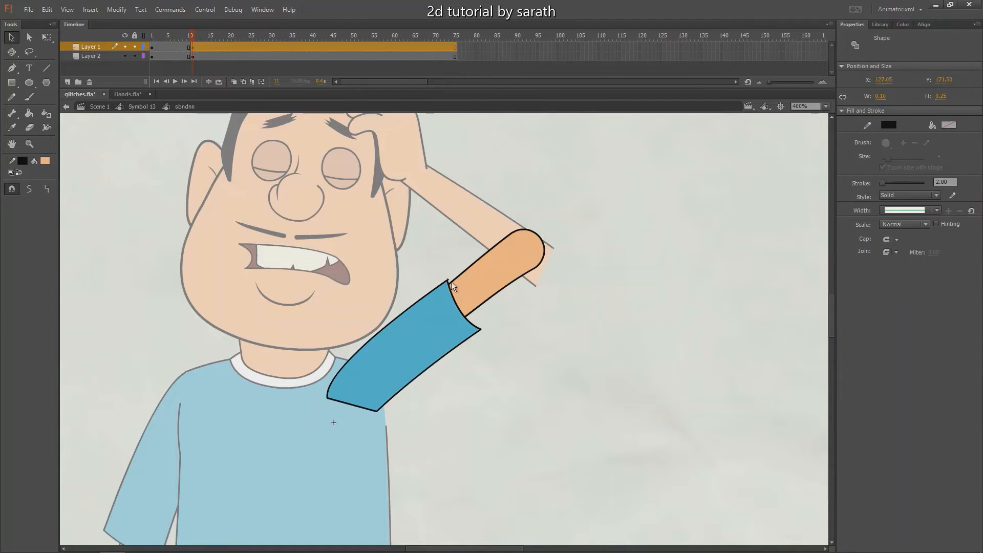
key(Delete)
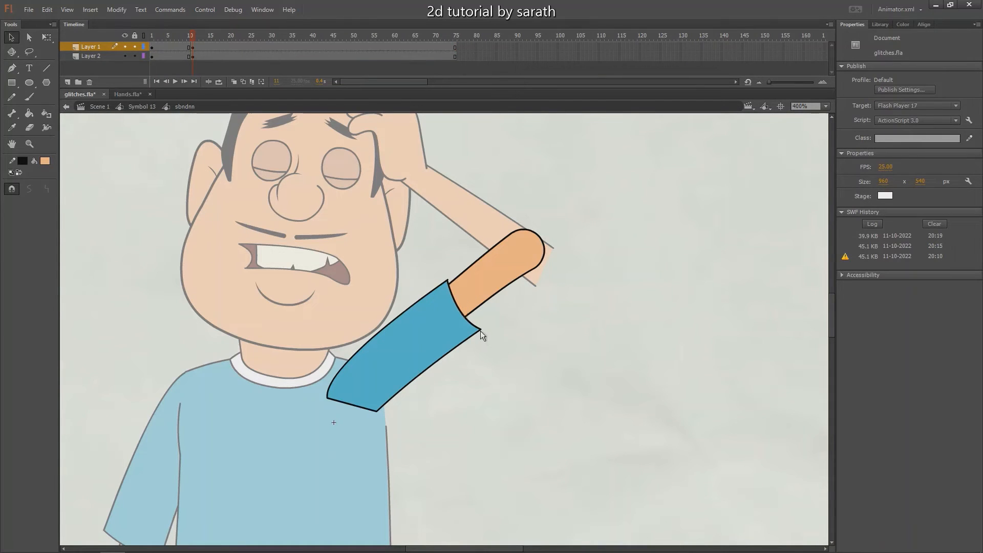
Pull in the sleeve's lower cuff corner, and rotate and nudge the bare arm to fit inside the cuff
drag(480, 331, 470, 336)
click(503, 272)
key(q)
mouse_move(545, 225)
mouse_down()
mouse_move(514, 251)
mouse_move(542, 228)
mouse_up()
key(Left)
key(Left)
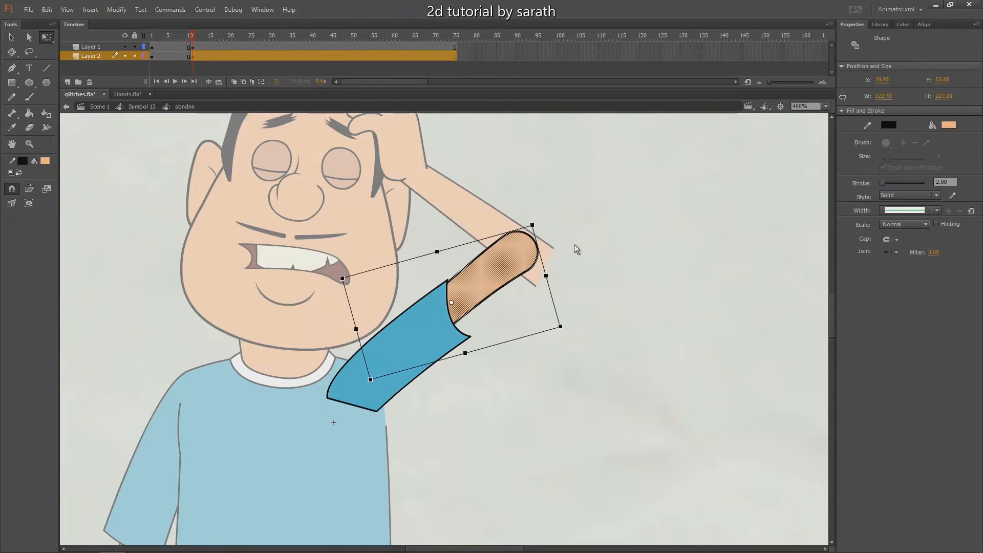
Reshape the sleeve's shoulder end and upper edge to join the torso, and return to the character symbol
click(574, 244)
key(ctrl+minus)
key(v)
click(428, 342)
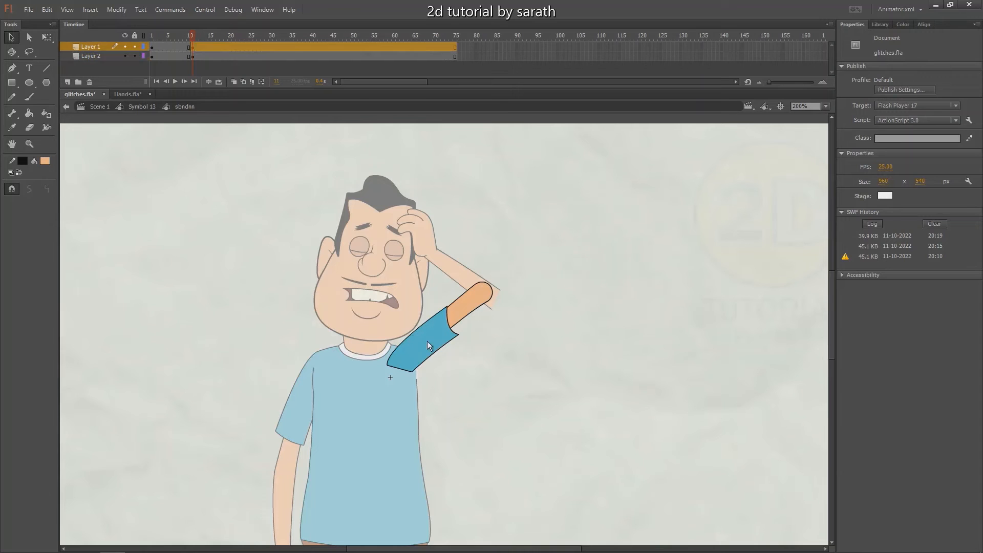
key(ctrl+equal)
click(396, 267)
drag(388, 390, 380, 384)
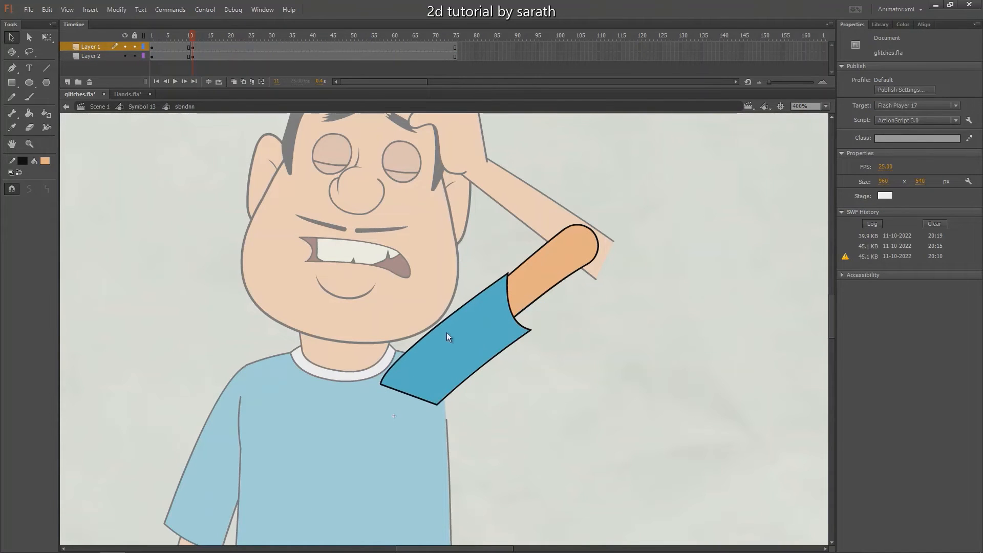
drag(430, 330, 431, 337)
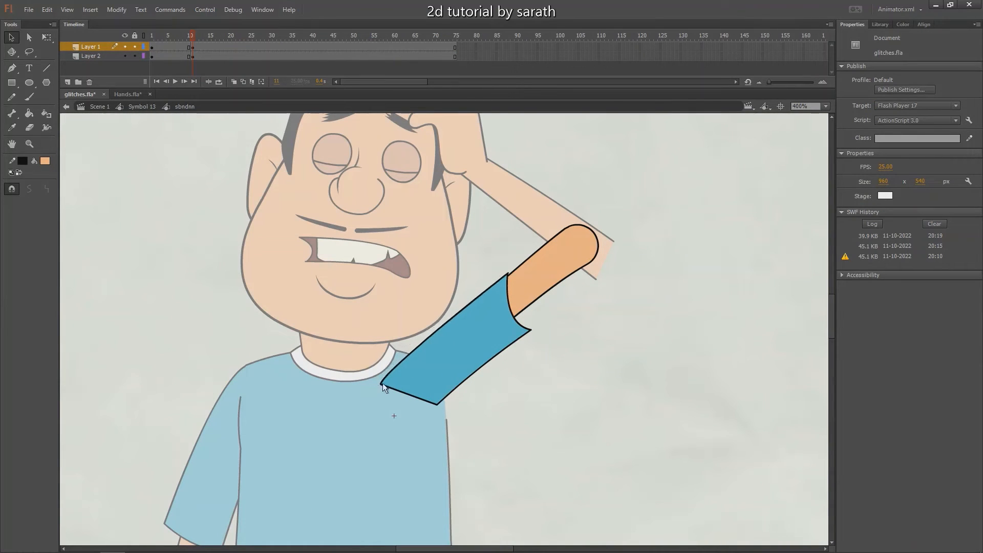
drag(382, 383, 388, 379)
drag(420, 345, 420, 348)
drag(438, 404, 440, 410)
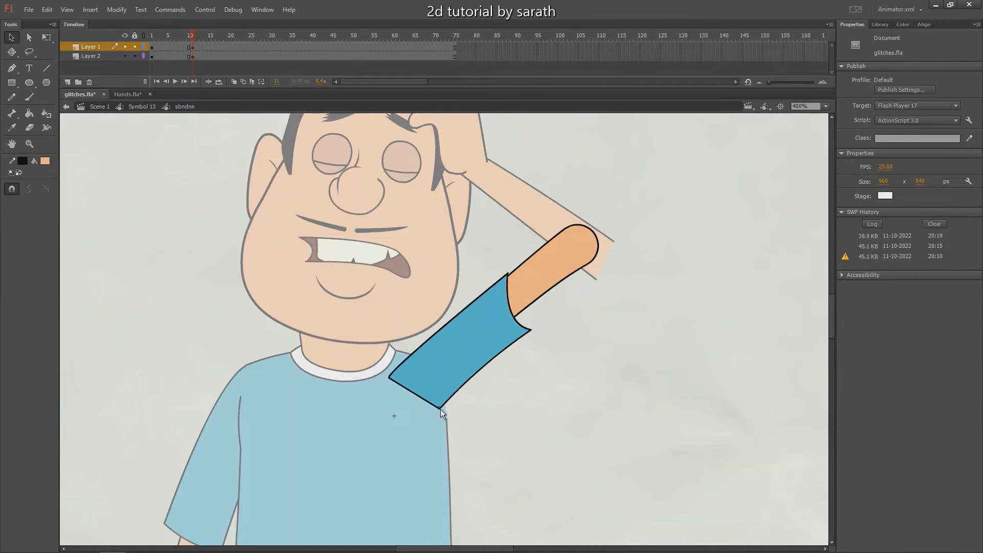
double_click(546, 370)
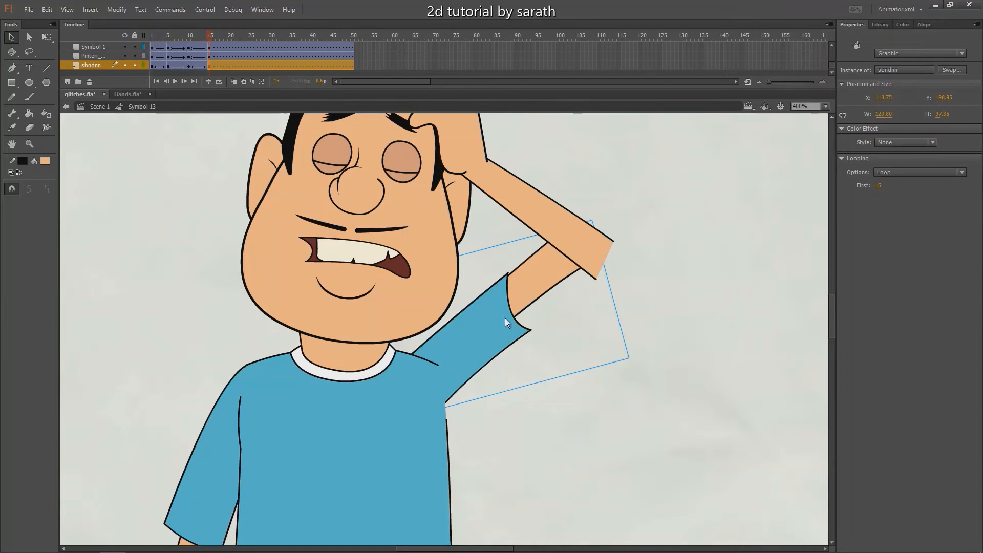
drag(490, 282, 481, 356)
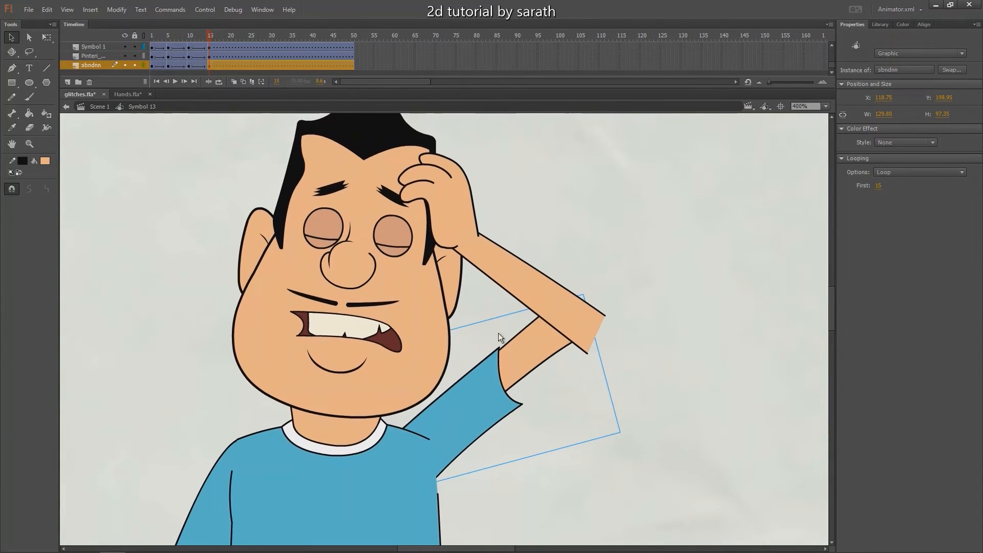
Inside the raised upper-arm symbol, add a new layer beneath the sleeve and bare arm layers with a keyframe at frame 11
double_click(480, 390)
drag(472, 396, 503, 385)
click(481, 355)
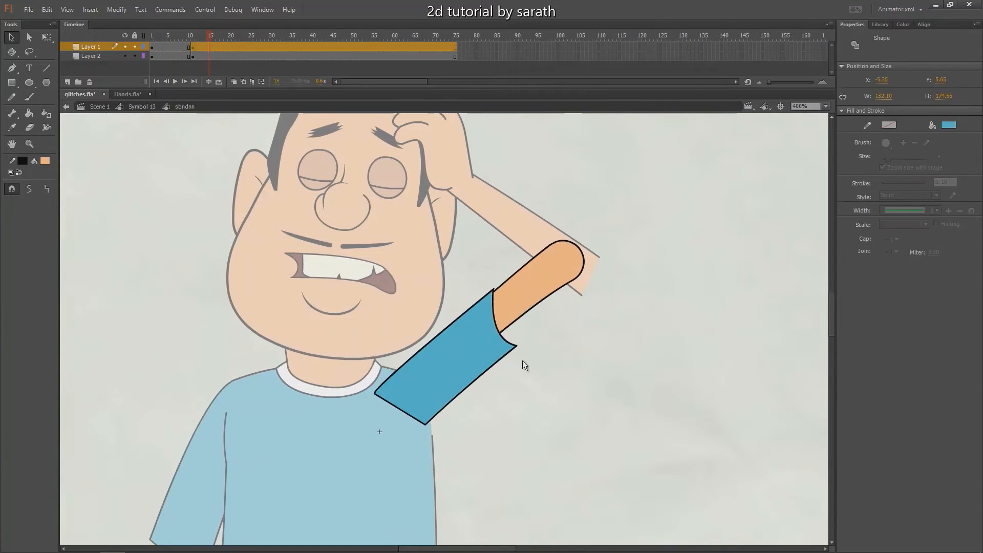
key(ctrl+equal)
click(622, 342)
drag(626, 293, 473, 329)
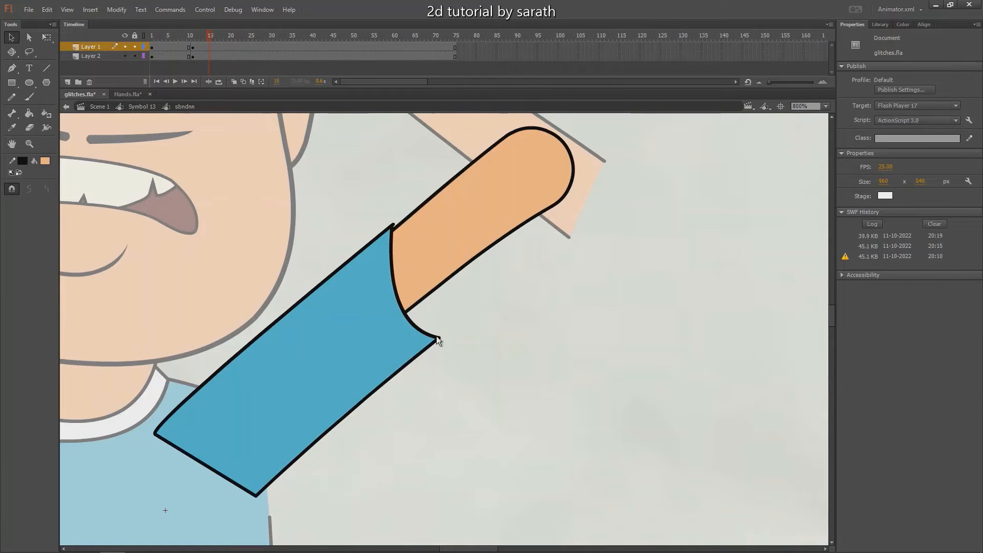
click(105, 59)
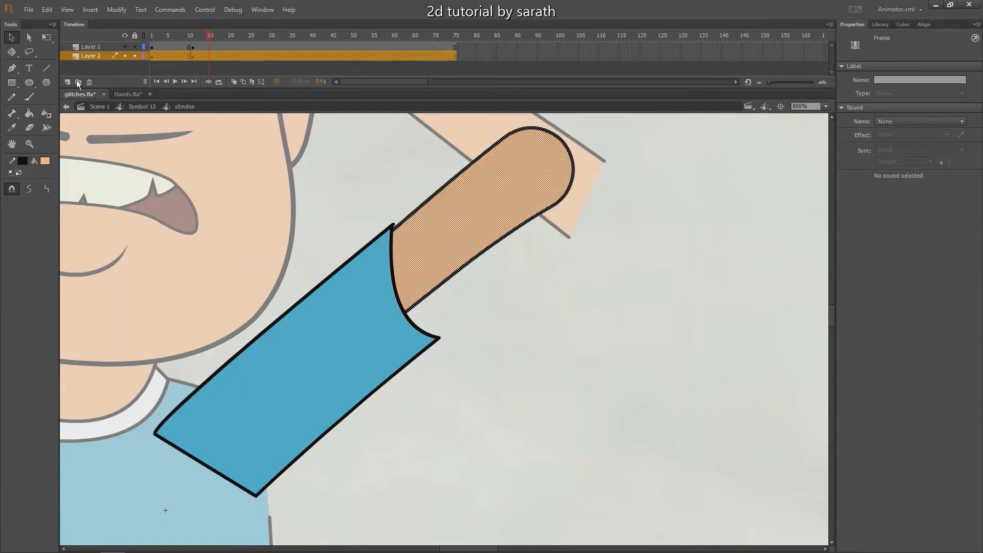
click(67, 81)
drag(98, 55, 129, 85)
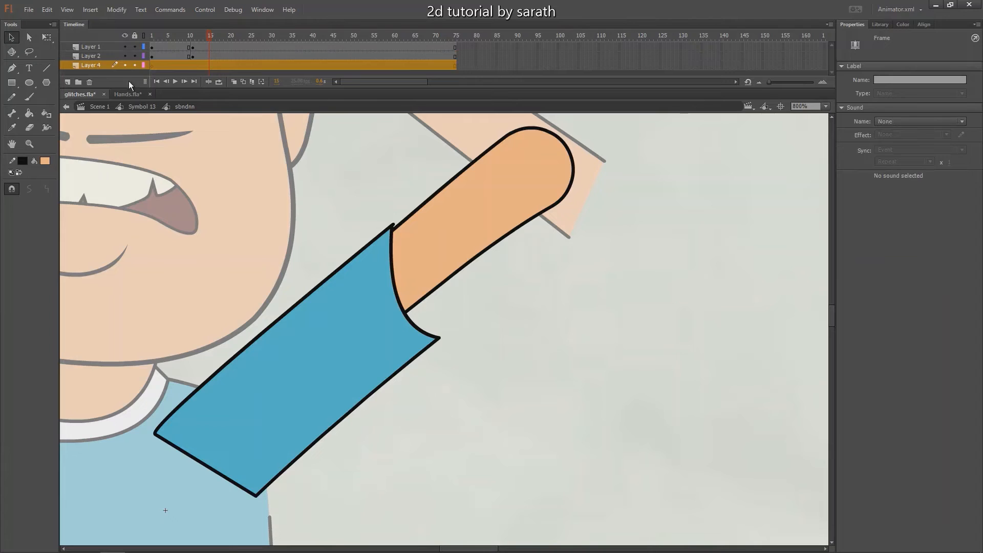
click(192, 65)
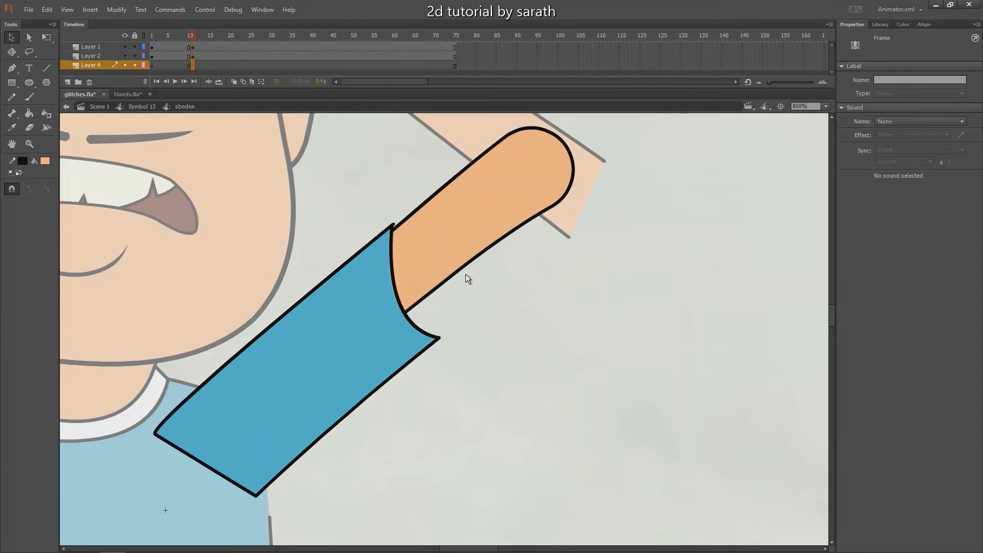
Draw the far edge of the cuff opening as an outward-curved line behind the arm and close it into a shape behind the sleeve
key(n)
drag(422, 299, 437, 338)
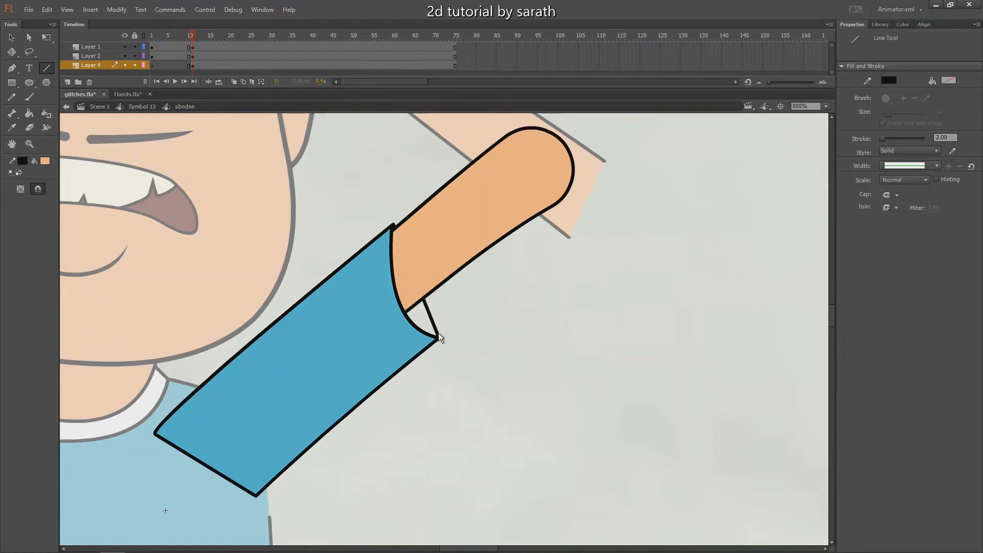
key(v)
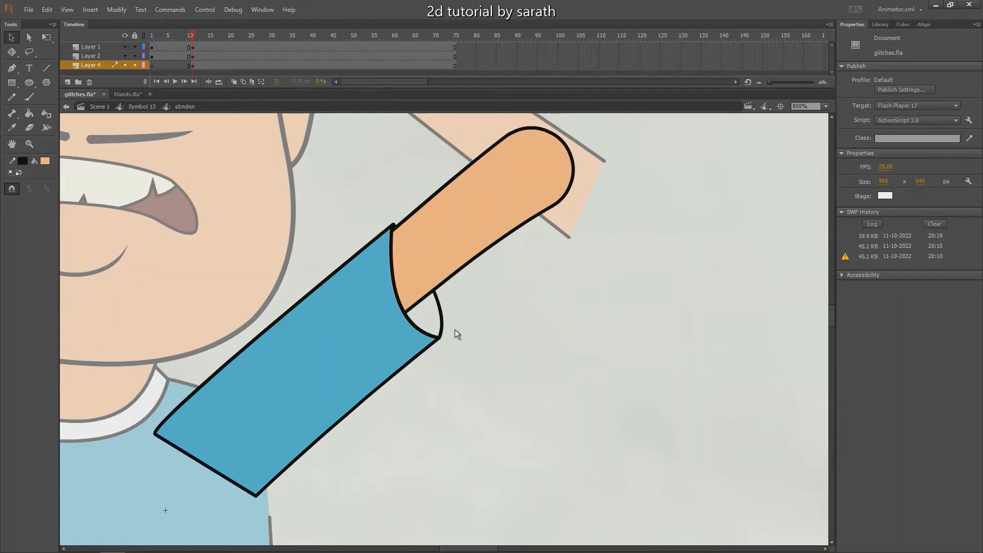
drag(124, 46, 124, 56)
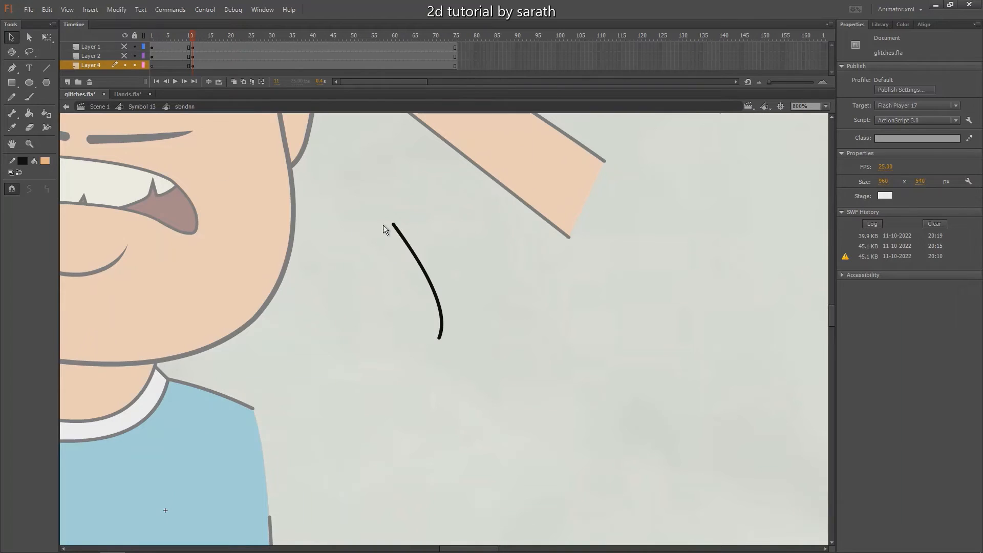
key(n)
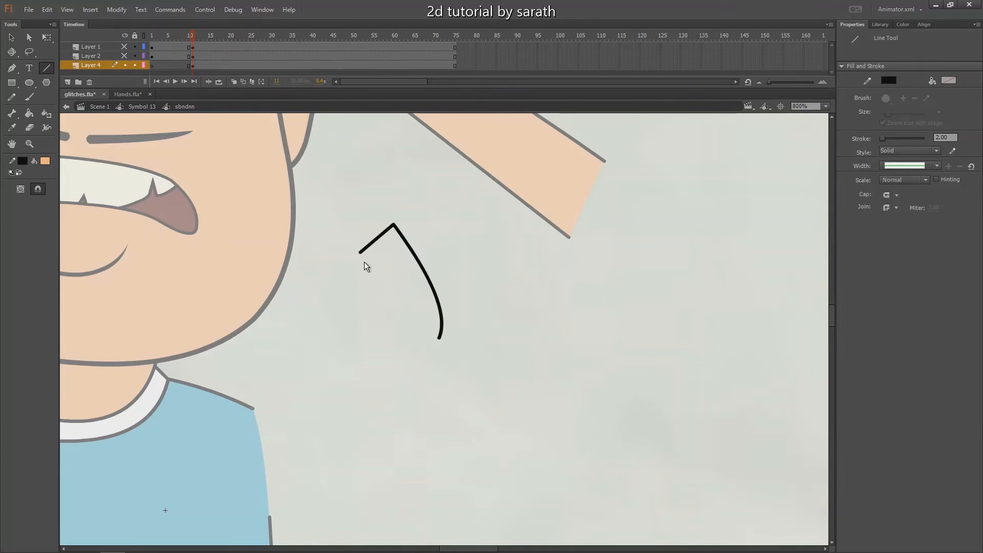
drag(360, 252, 439, 338)
drag(124, 47, 124, 56)
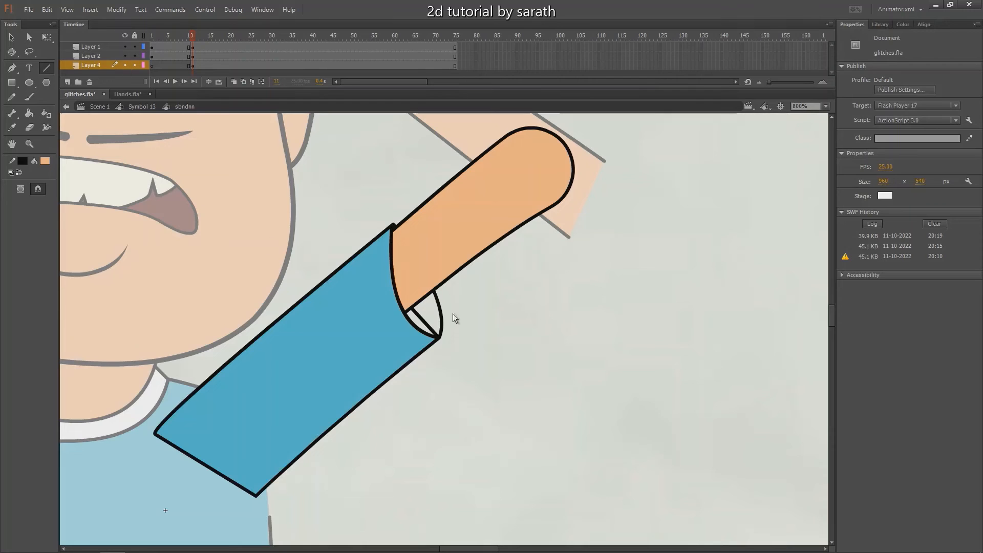
key(v)
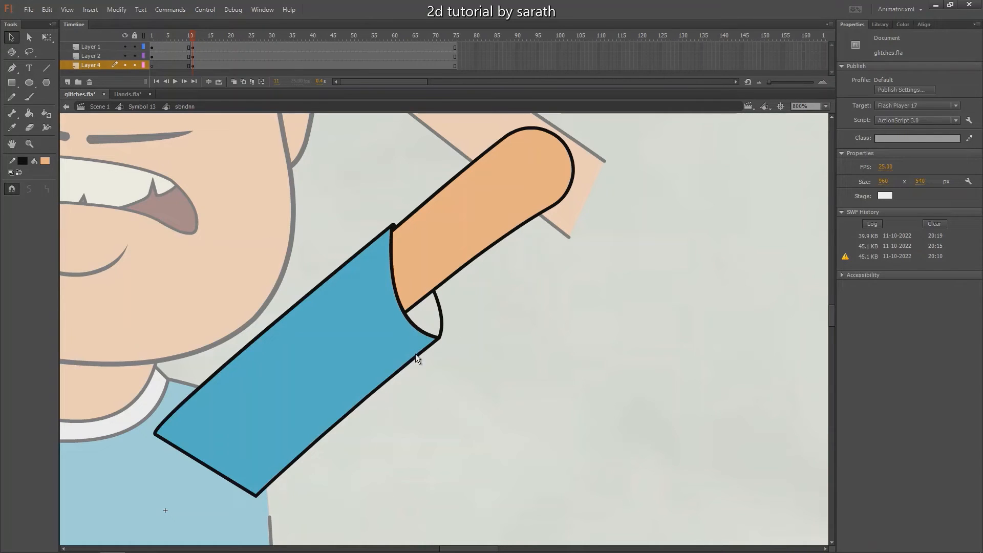
Fill the cuff opening with the sleeve's blue, and return to the character symbol
key(i)
click(401, 333)
click(426, 318)
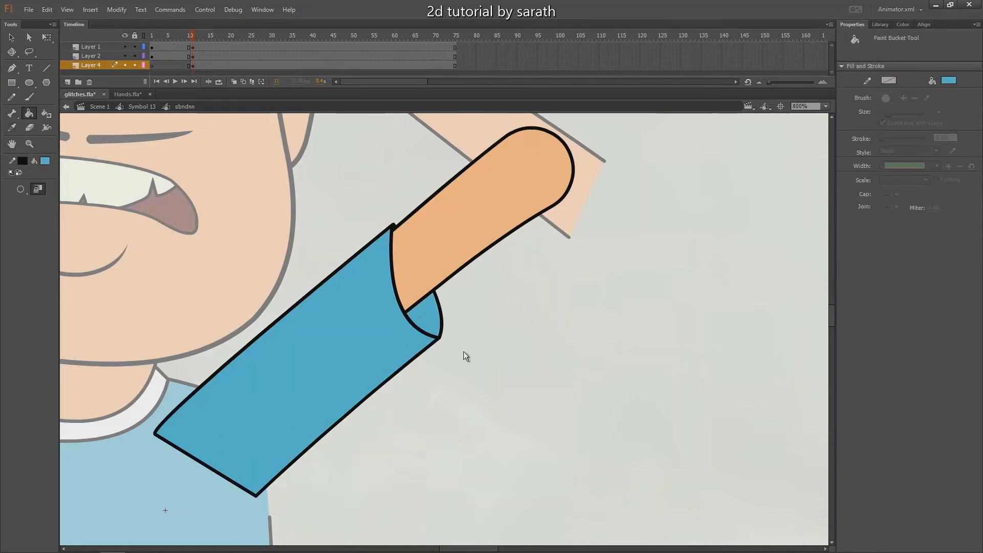
drag(192, 36, 196, 39)
key(v)
key(ctrl+minus)
key(ctrl+minus)
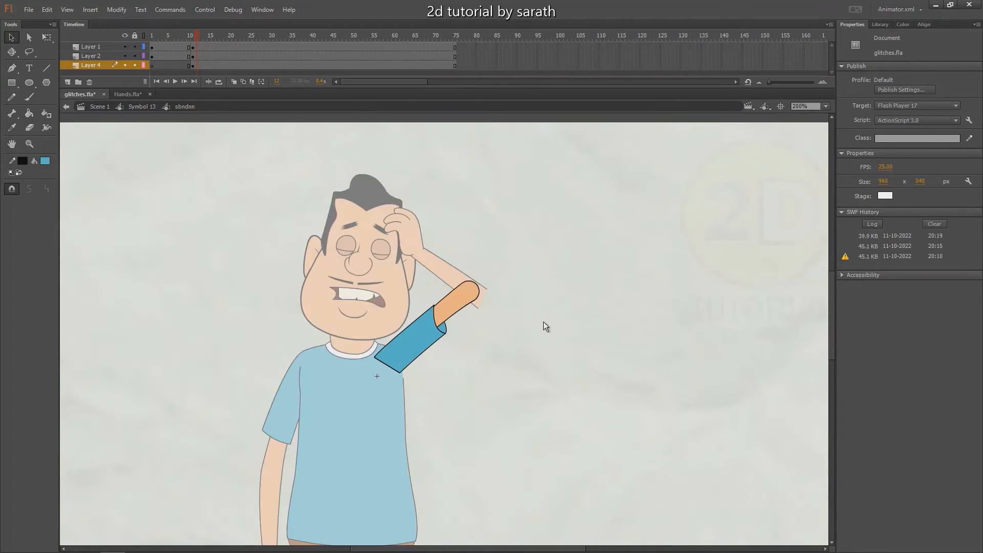
double_click(546, 320)
drag(457, 337, 465, 331)
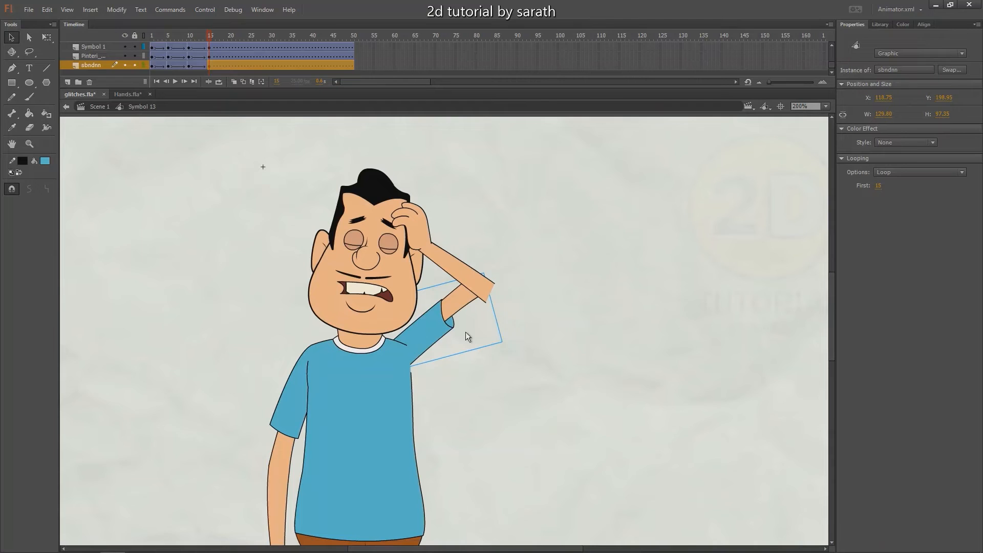
In the shirt symbol, add a keyframe at frame 11, shorten the shoulder line and extend the side line up to the raised sleeve
click(402, 353)
key(ctrl+equal)
drag(491, 187, 456, 211)
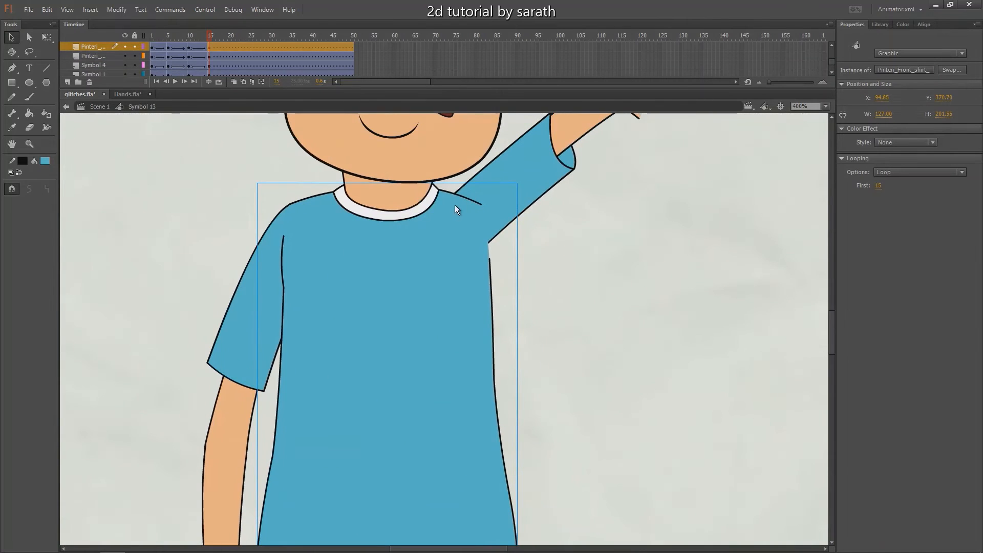
double_click(465, 219)
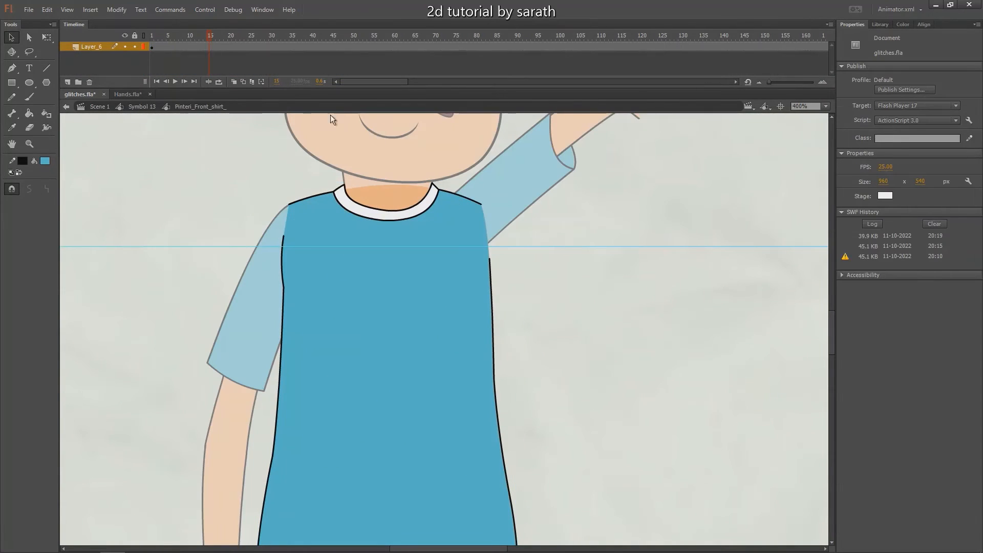
click(192, 47)
key(F6)
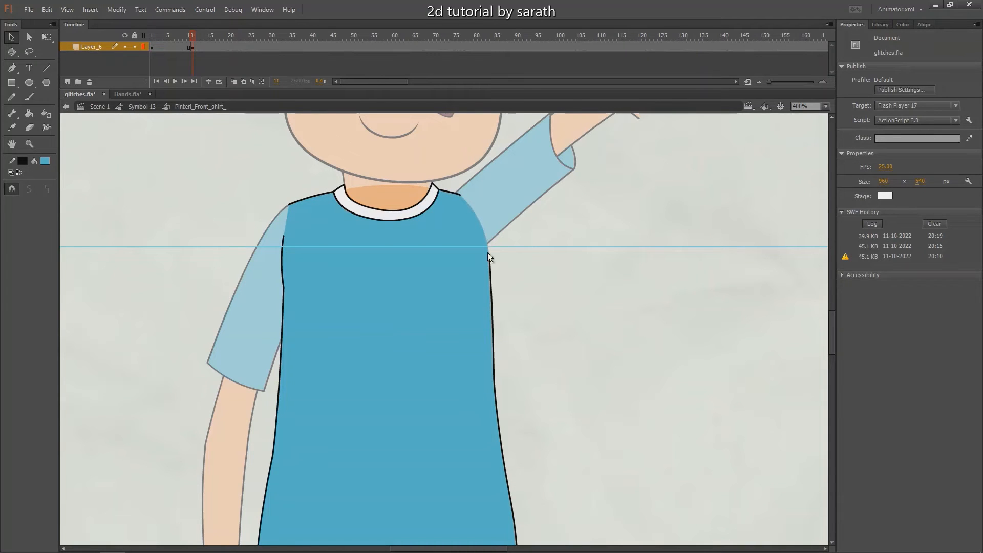
drag(490, 259, 489, 242)
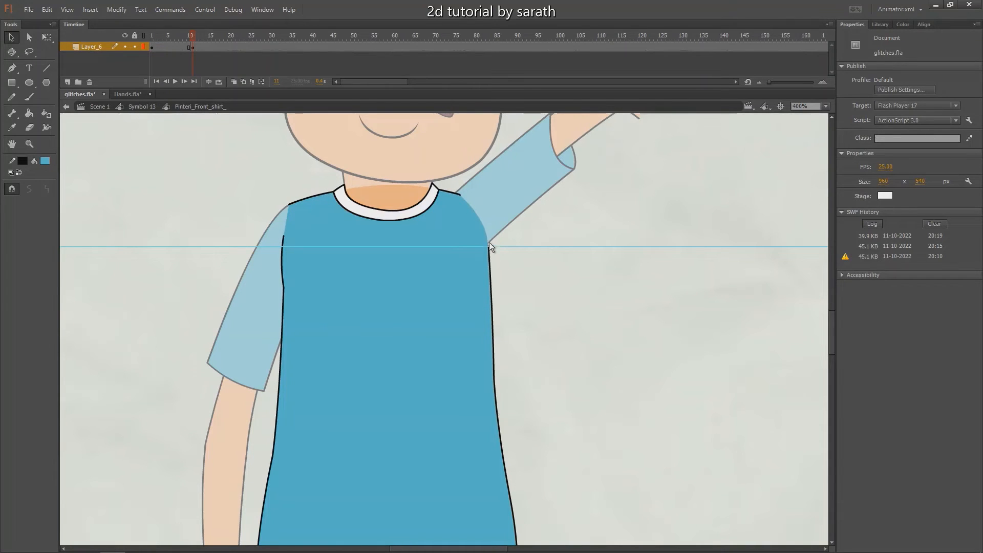
double_click(537, 233)
click(561, 268)
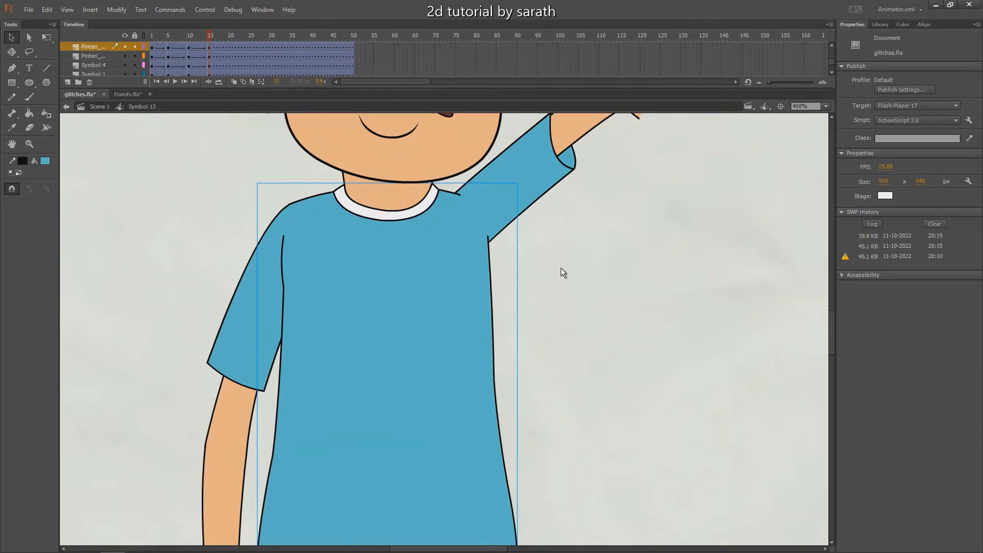
drag(569, 133, 500, 221)
key(ctrl+minus)
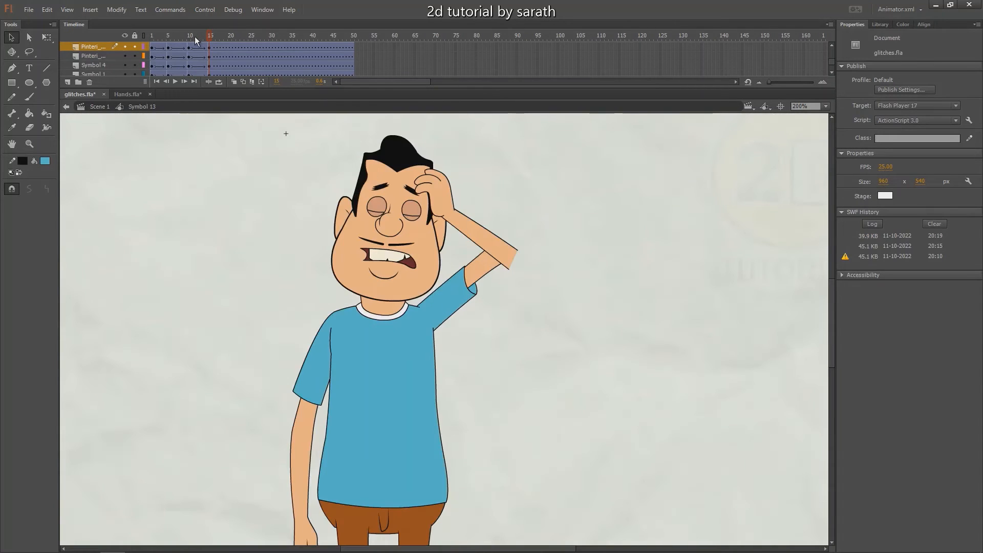
At frame 15, shift the raised forearm toward the head so it lines up with the upper arm's rounded elbow
mouse_move(196, 36)
mouse_down()
mouse_move(174, 38)
mouse_move(210, 38)
mouse_up()
click(487, 223)
key(ctrl+equal)
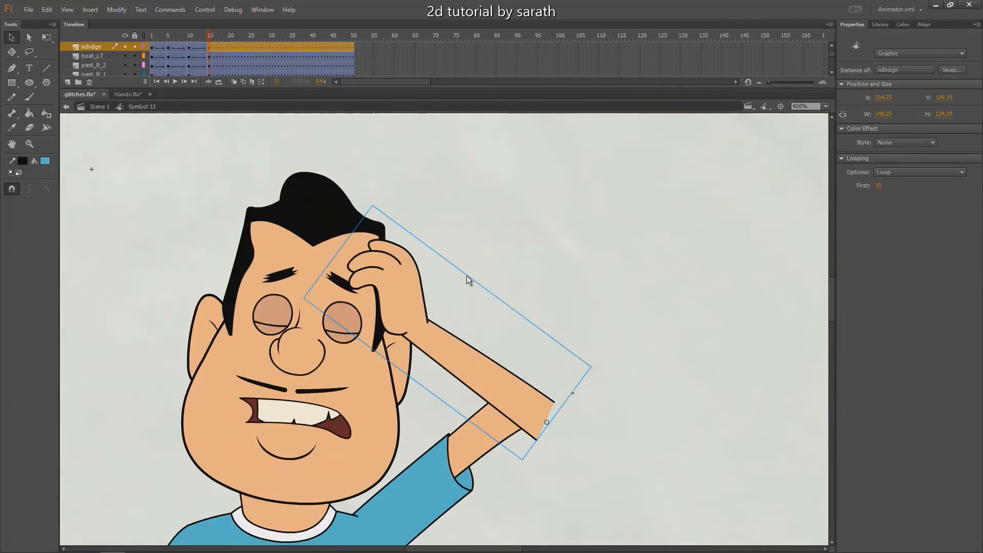
drag(525, 303, 502, 293)
click(615, 304)
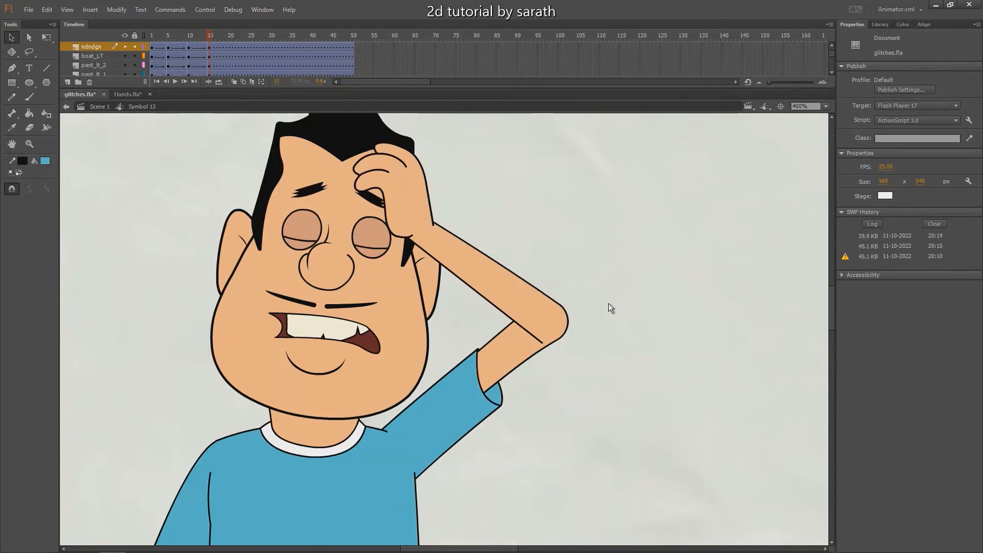
Play back the arm raise and examine the forearm and elbow on the in-between frames after frame 5
key(ctrl+minus)
key(ctrl+minus)
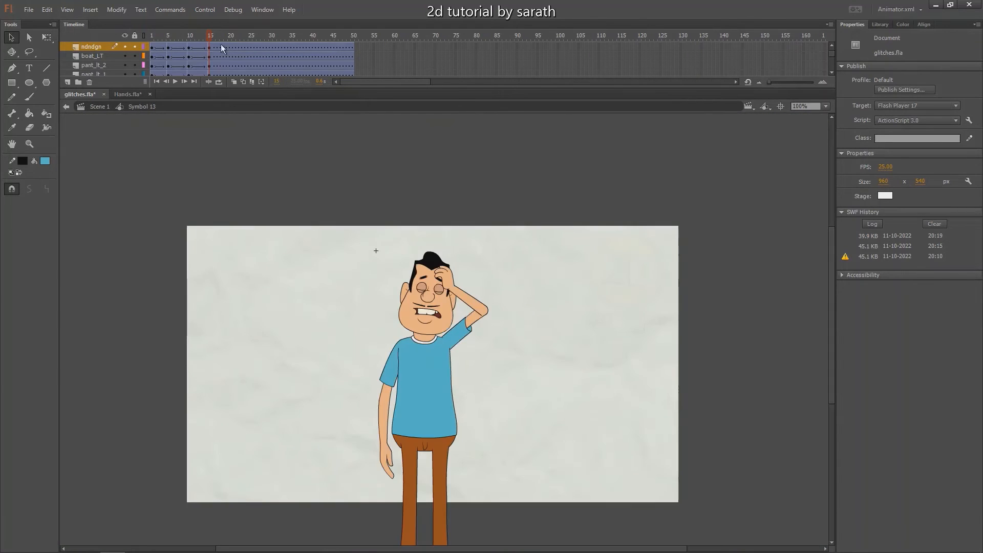
key(Return)
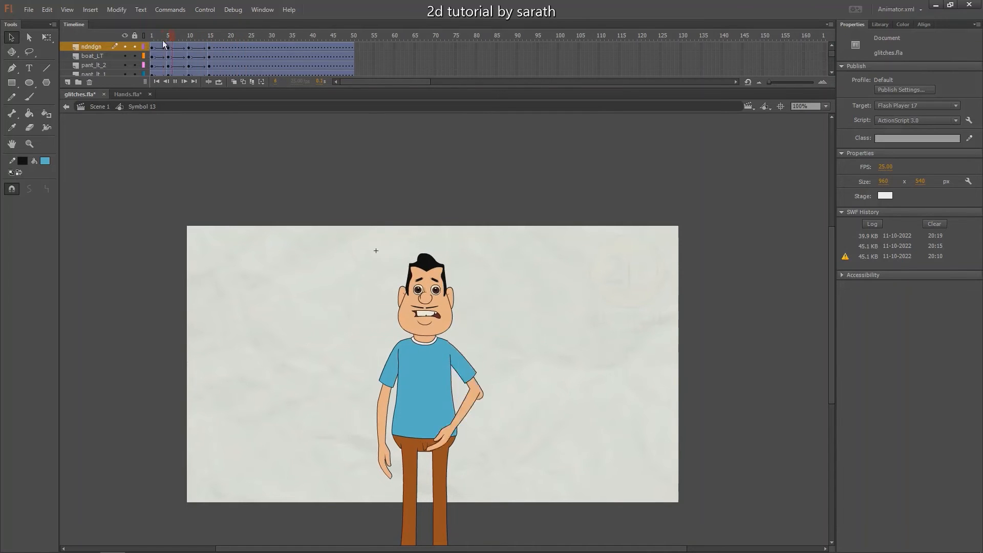
key(Return)
click(168, 46)
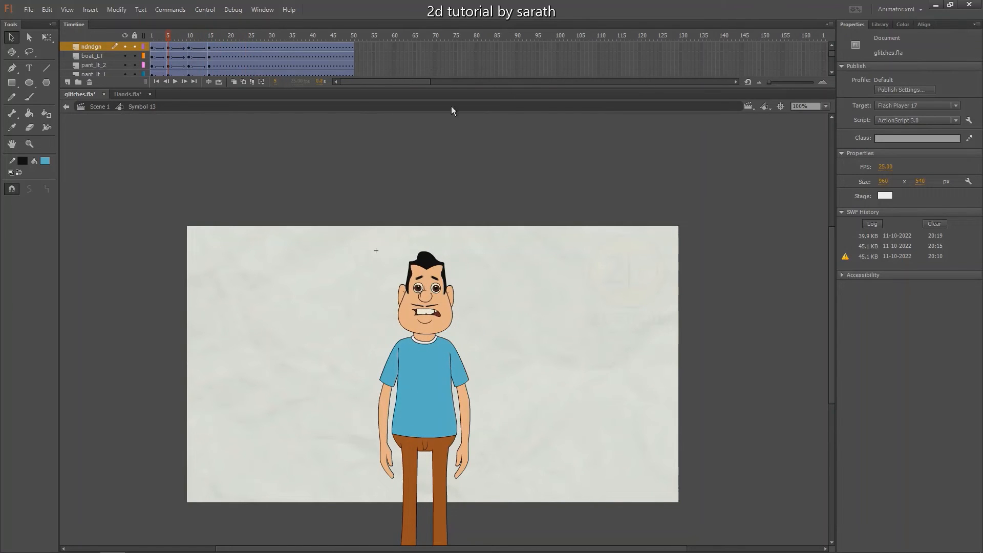
scroll(830, 58, up, 1)
click(180, 57)
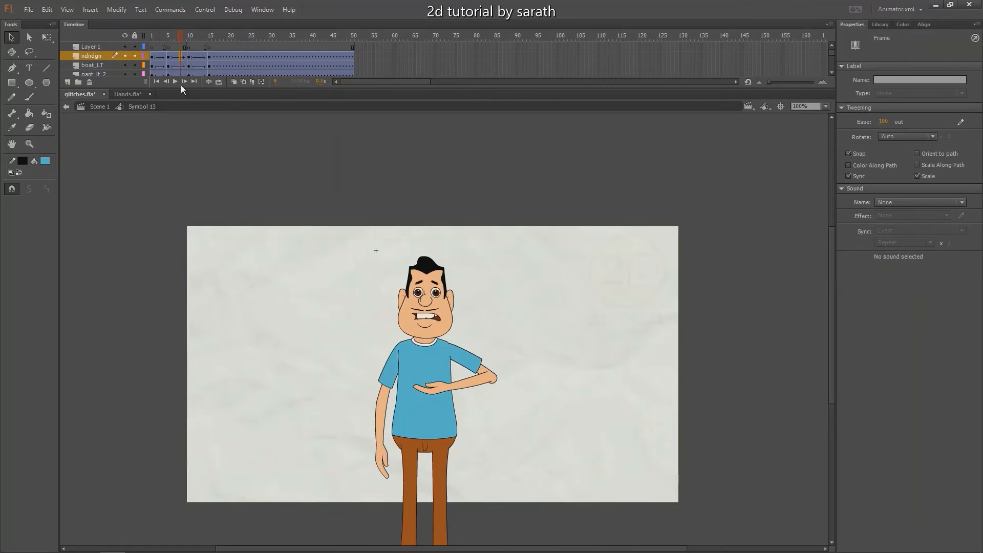
click(168, 36)
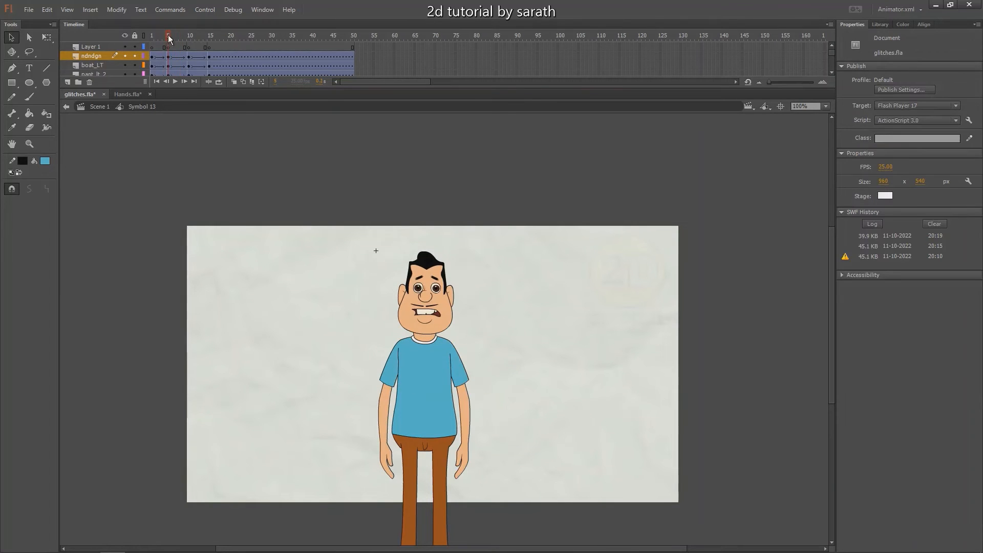
Convert the forearm layer's tweened frames between frames 5 and 10 into individual keyframes
click(457, 388)
key(ctrl+equal)
key(ctrl+equal)
scroll(537, 297, up, 2)
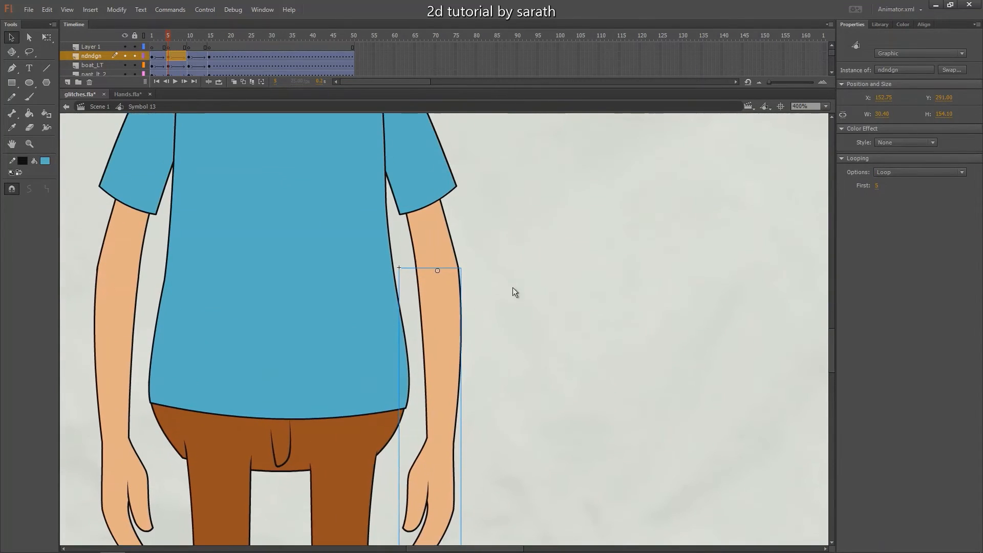
drag(500, 187, 437, 304)
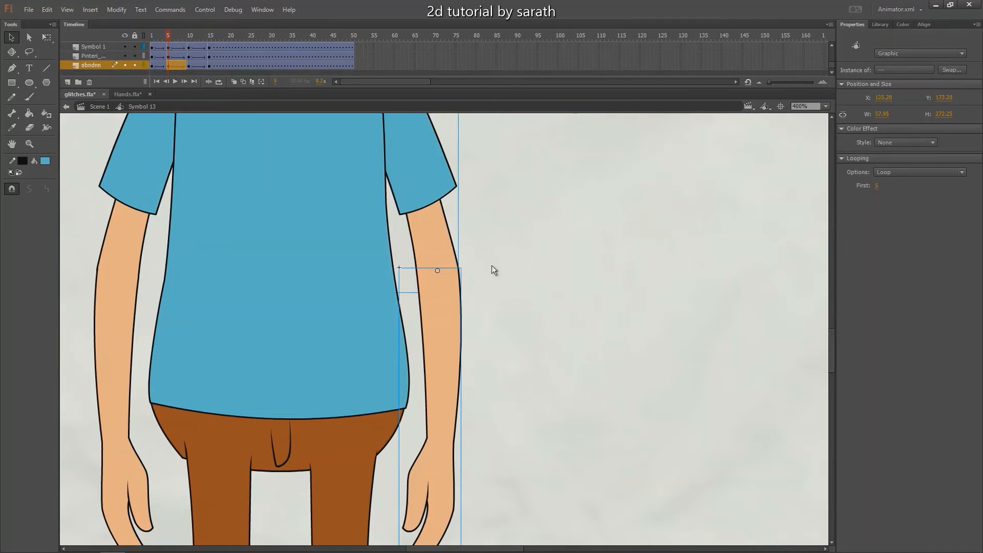
click(450, 340)
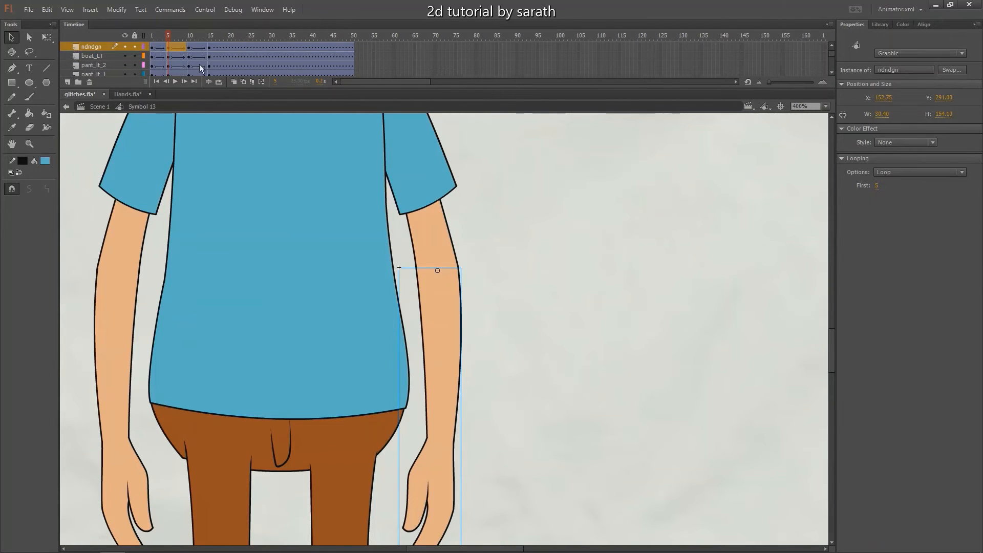
key(F6)
click(168, 38)
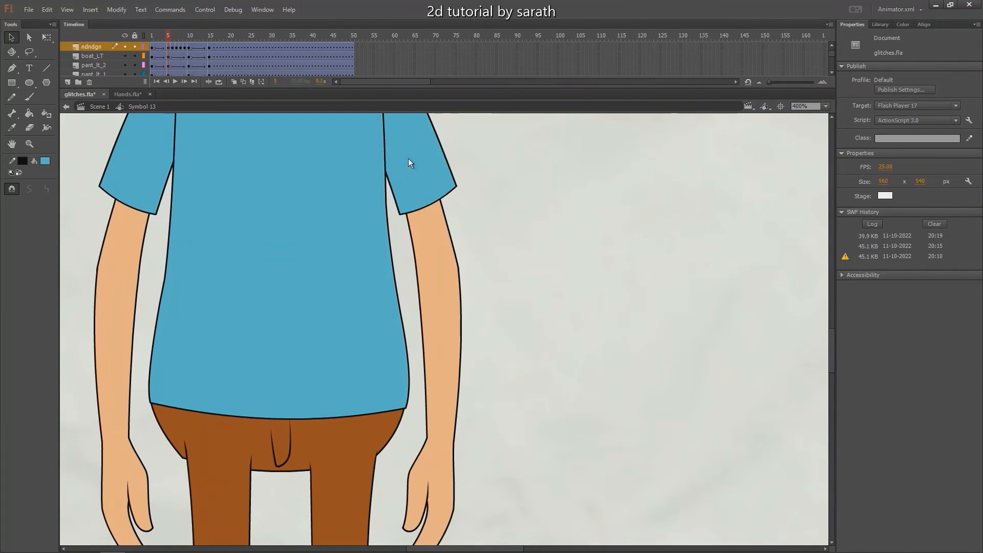
Convert the upper-arm layer's tweened frames between frames 5 and 10 into individual keyframes, and go to frame 6
click(428, 213)
drag(449, 171, 508, 250)
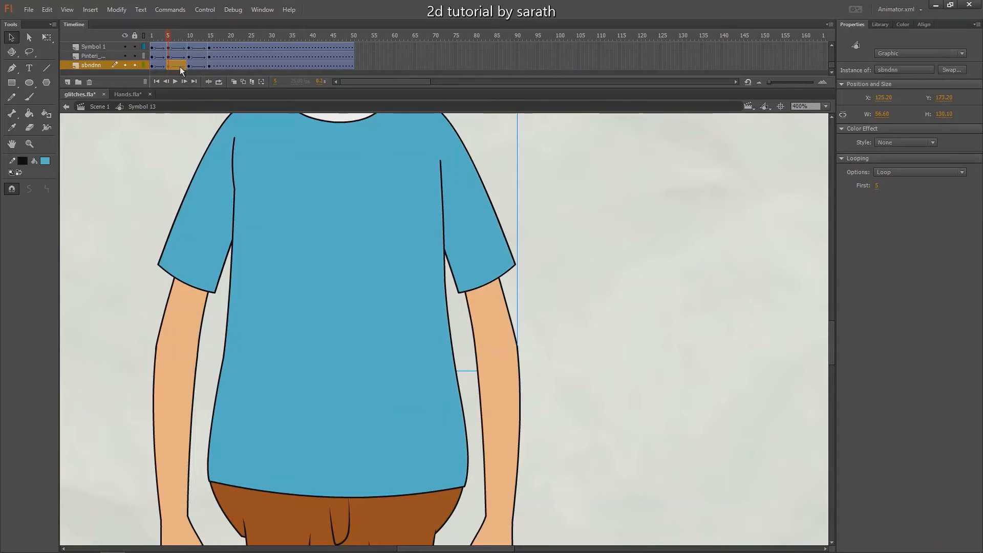
drag(184, 66, 171, 38)
At frame 6, move the forearm onto the elbow, nudge the whole arm up to meet the shoulder line, and go to frame 7
drag(549, 313, 531, 342)
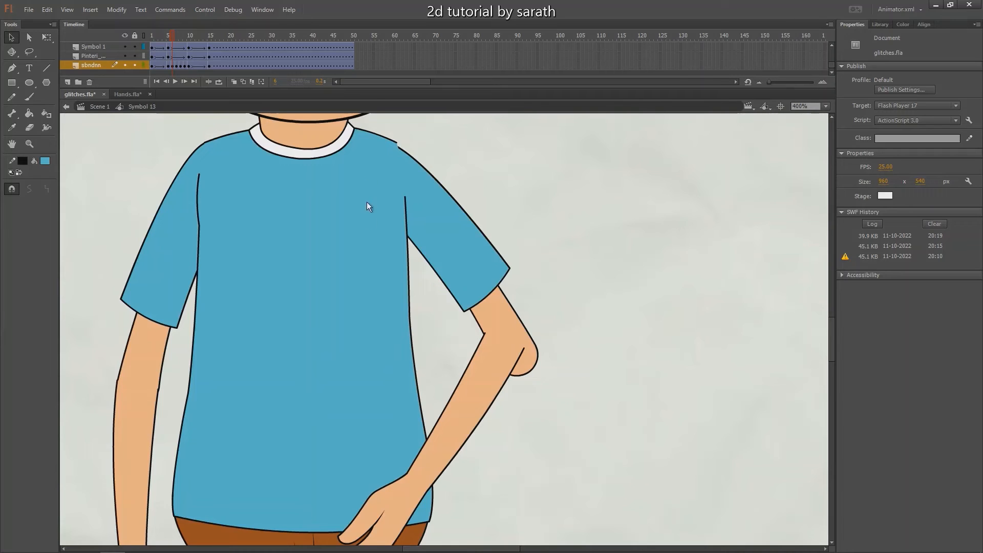
drag(502, 366, 521, 392)
drag(539, 221, 471, 401)
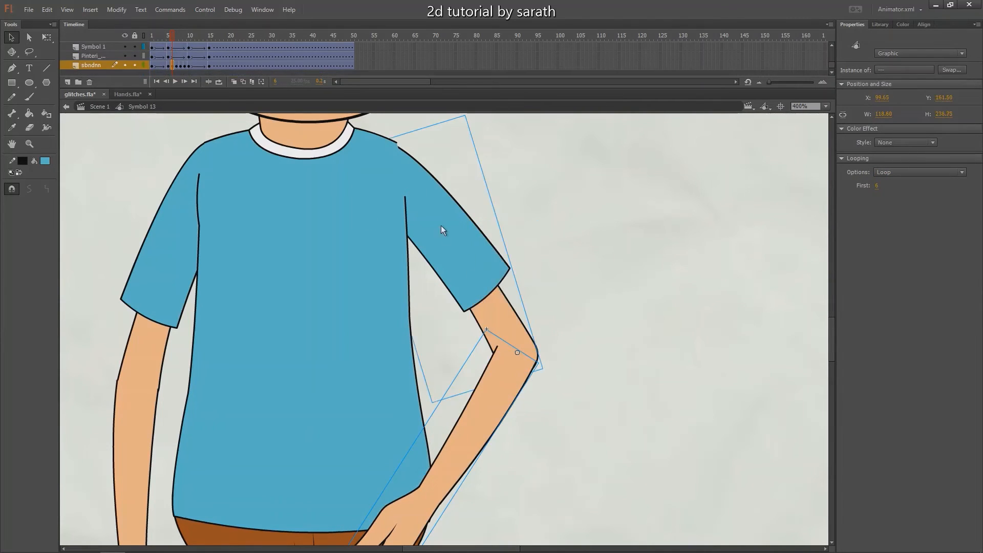
key(Up)
key(Up)
key(Up)
key(Up)
key(Down)
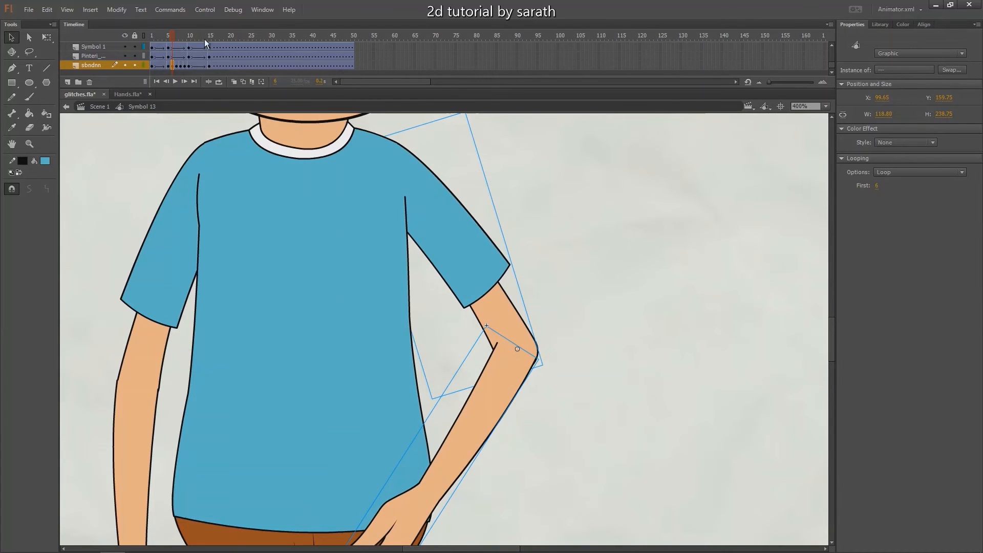
drag(172, 38, 177, 38)
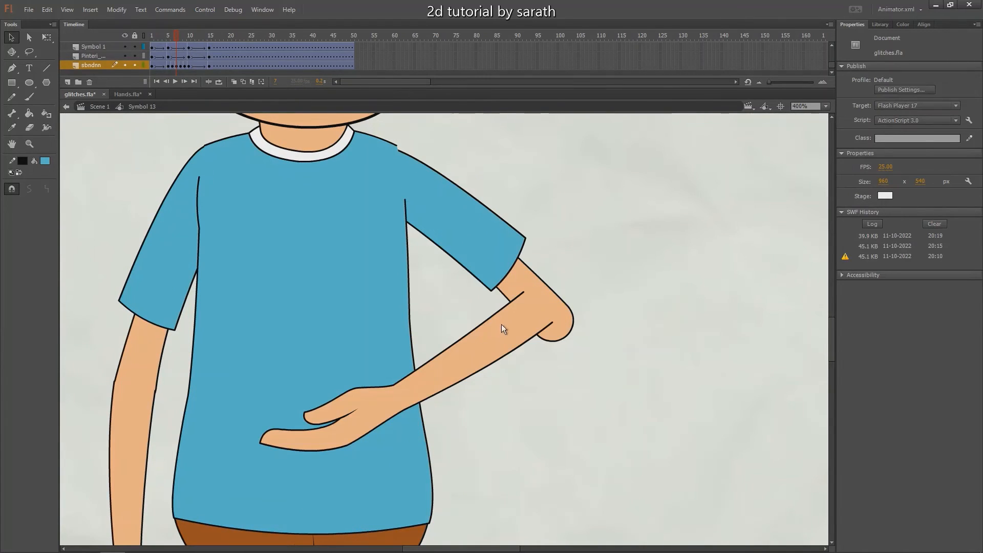
At frame 7, move the forearm onto the elbow and nudge the whole arm up to meet the shoulder line
drag(502, 324, 515, 339)
drag(586, 202, 487, 373)
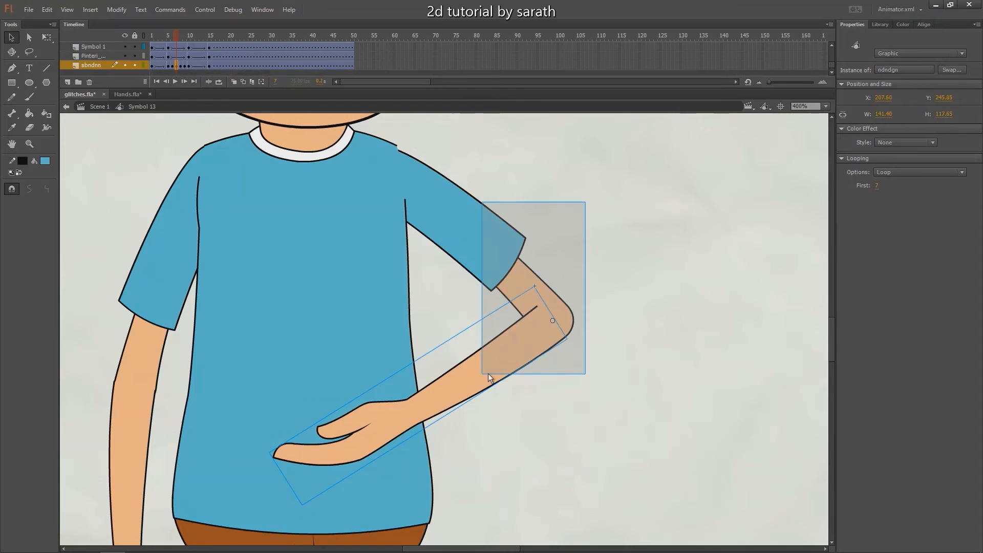
key(Up)
key(Up)
key(Up)
key(Up)
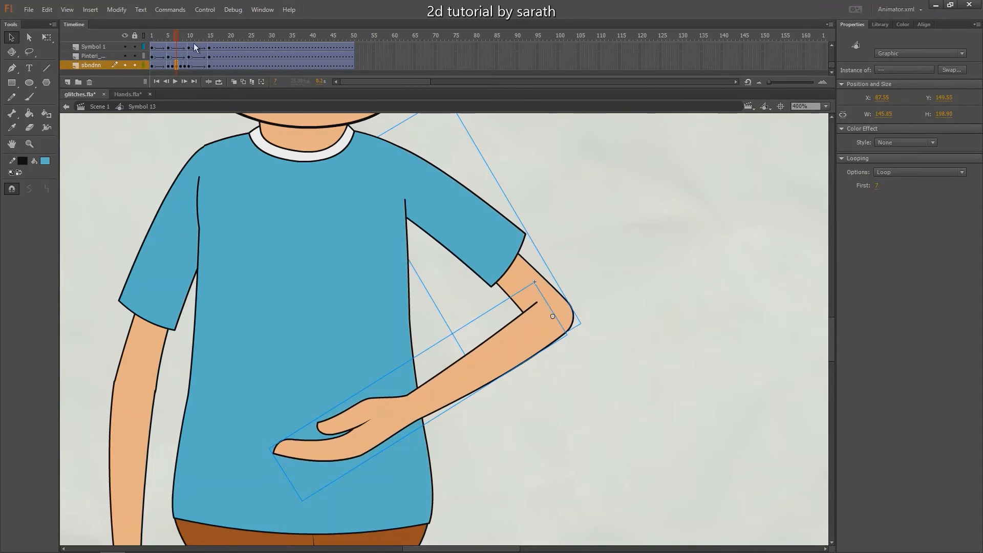
Seat the forearm on the elbow at frames 8 and 9, nudging the whole arm up to the shoulder line at frame 8
click(179, 37)
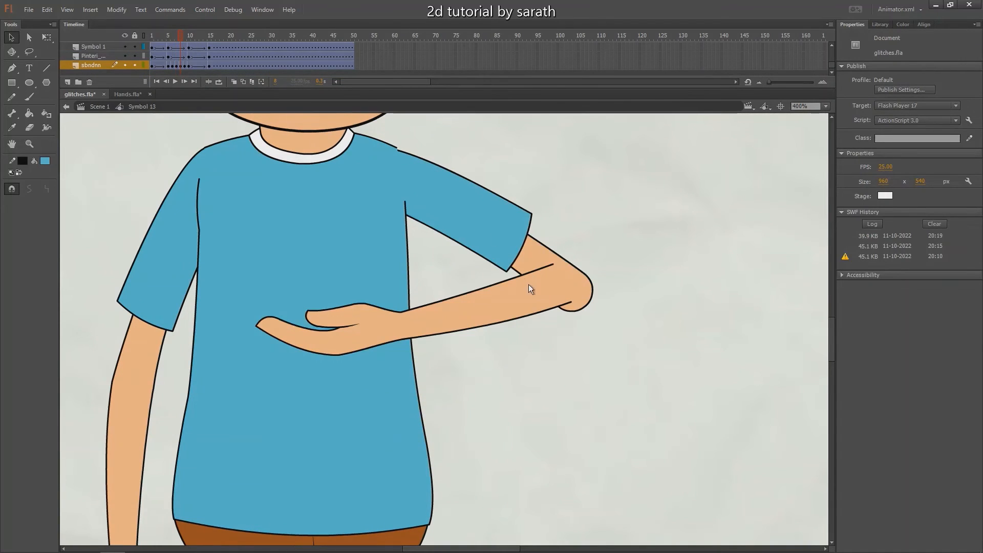
click(544, 291)
drag(546, 295, 560, 305)
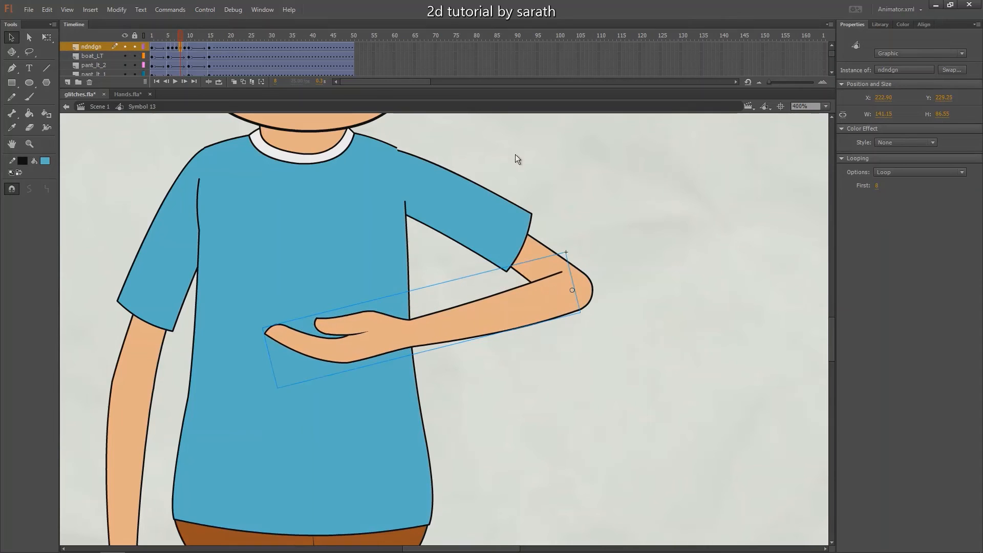
drag(607, 190, 521, 302)
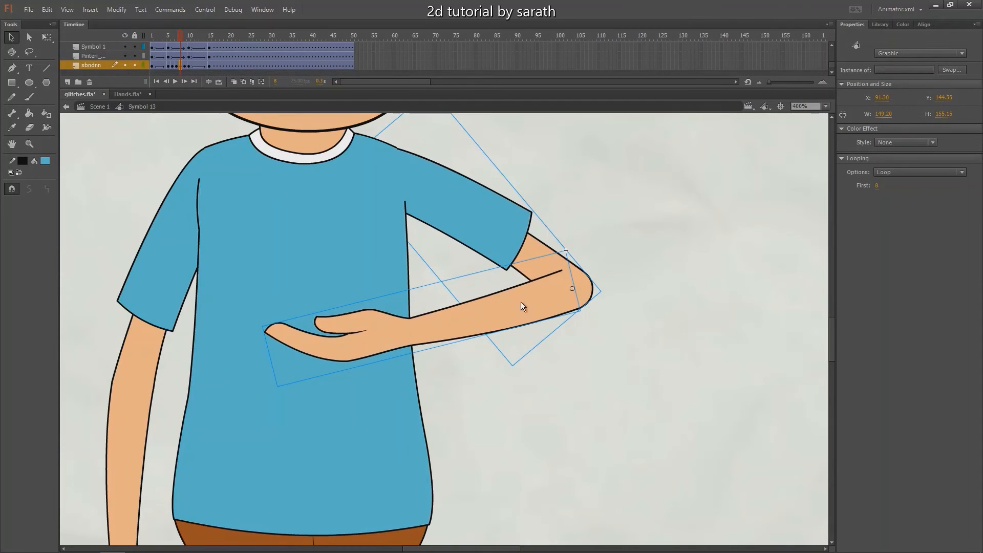
click(184, 35)
click(551, 291)
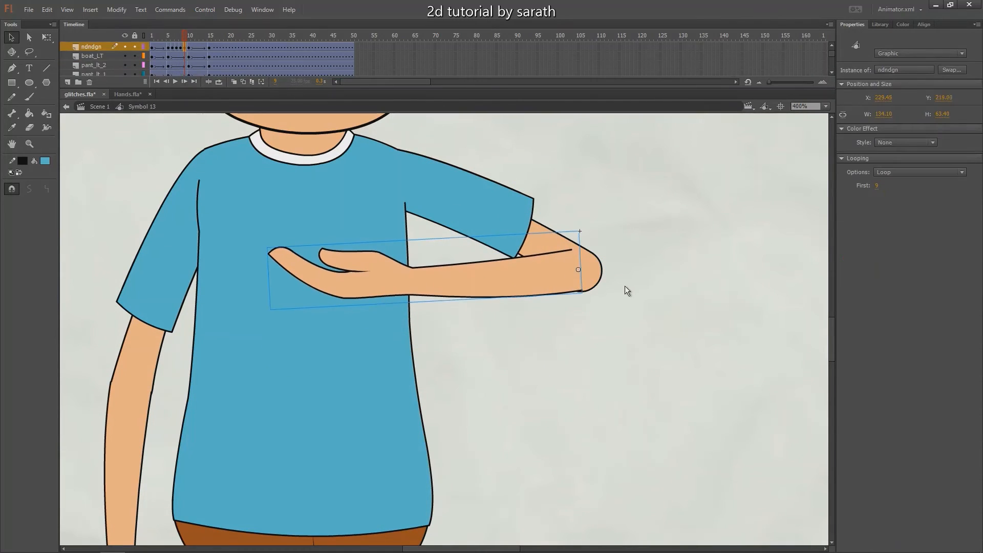
Convert the tweened frames between frames 10 and 15 into individual keyframes on the forearm and upper-arm layers
mouse_move(184, 36)
mouse_down()
mouse_move(164, 48)
mouse_move(189, 42)
mouse_up()
click(463, 256)
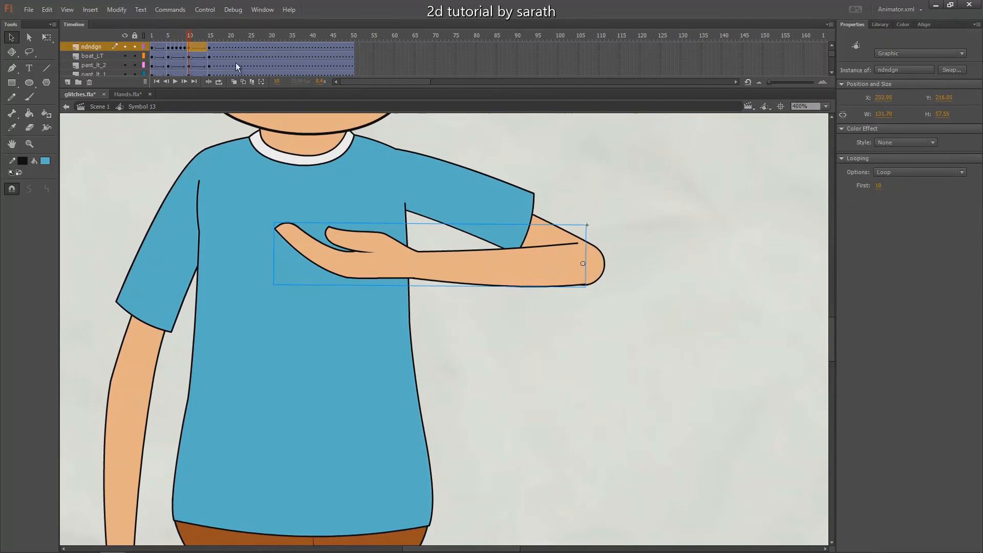
key(F6)
click(191, 40)
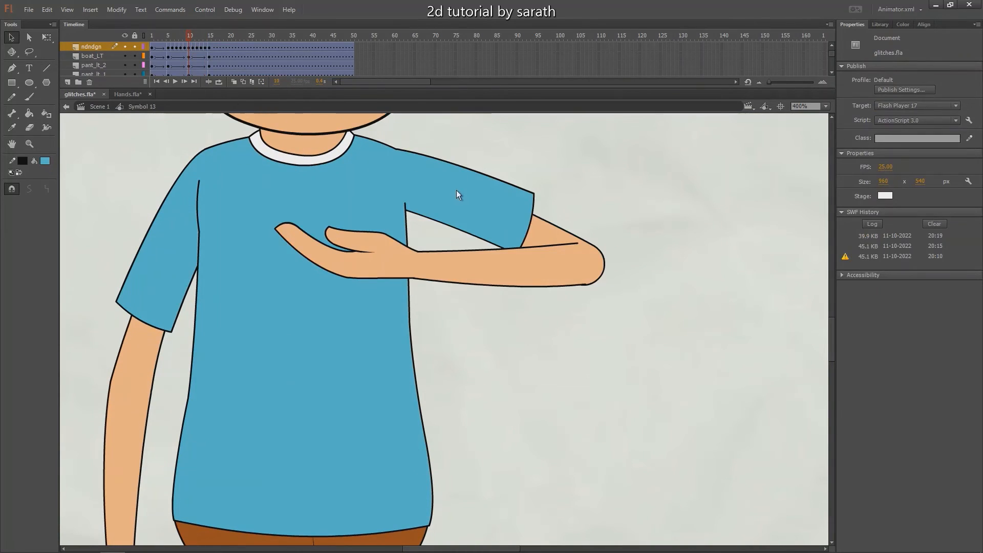
click(456, 194)
click(202, 65)
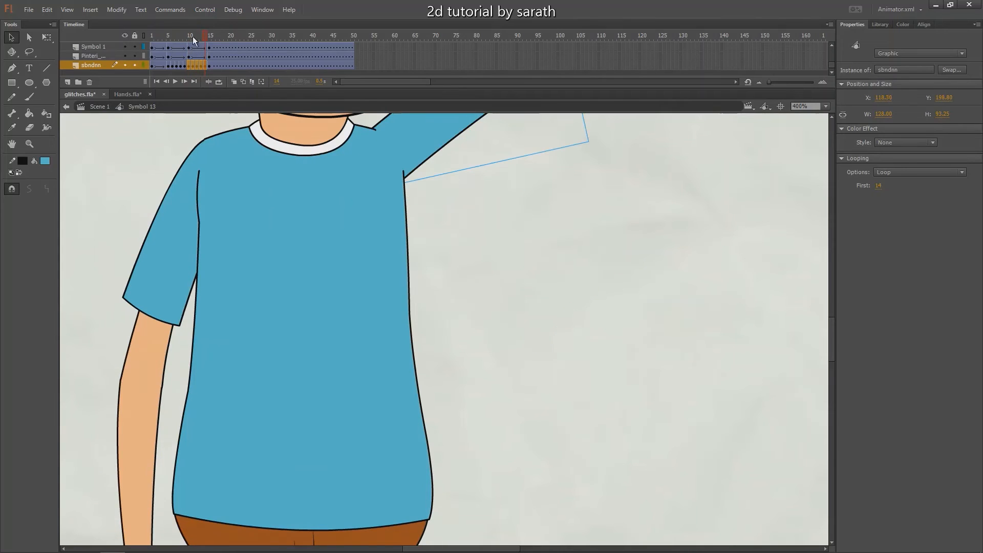
click(190, 37)
At frame 11, move the forearm onto the raised elbow and nudge the whole arm up to close the shoulder gap
click(192, 37)
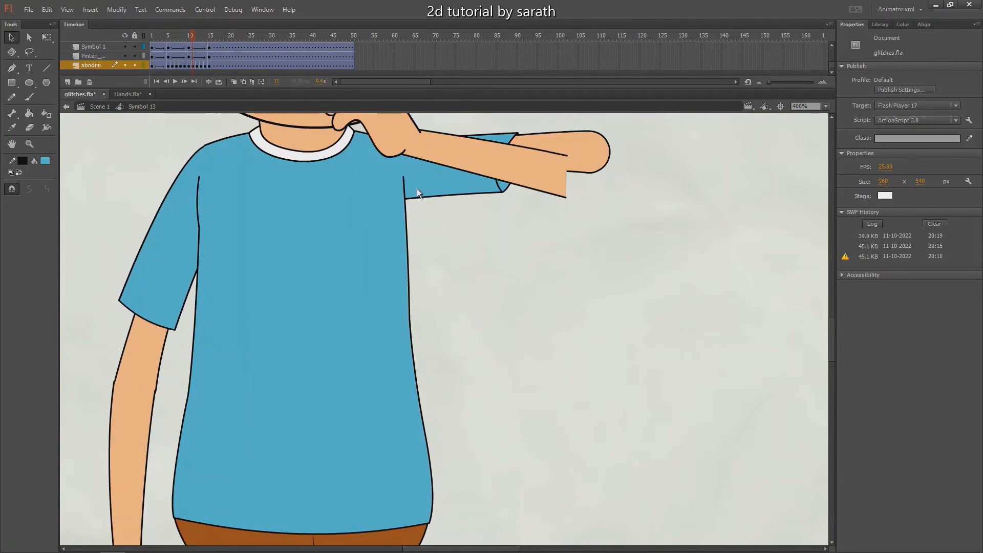
drag(499, 243, 469, 371)
drag(499, 300, 523, 277)
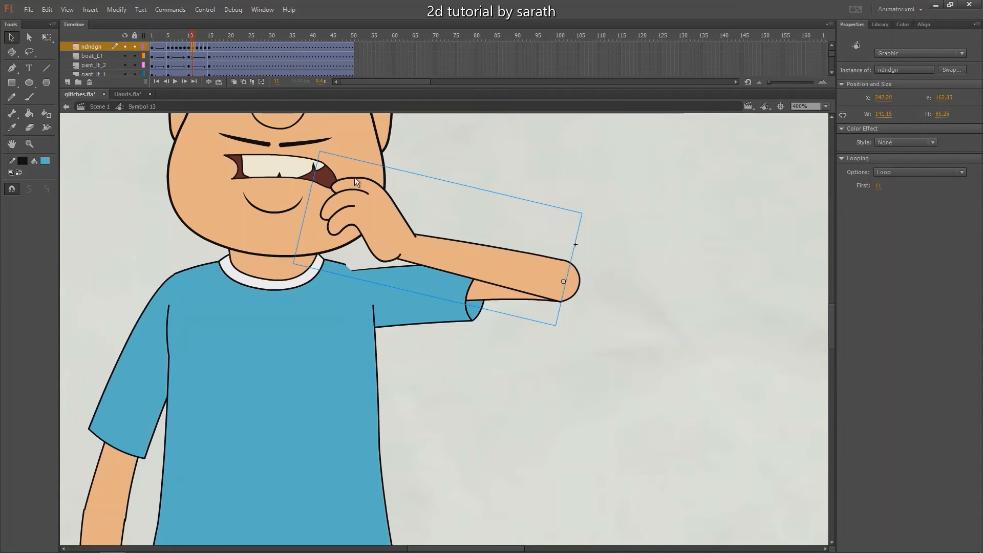
drag(609, 215, 415, 331)
key(Up)
key(Up)
key(Up)
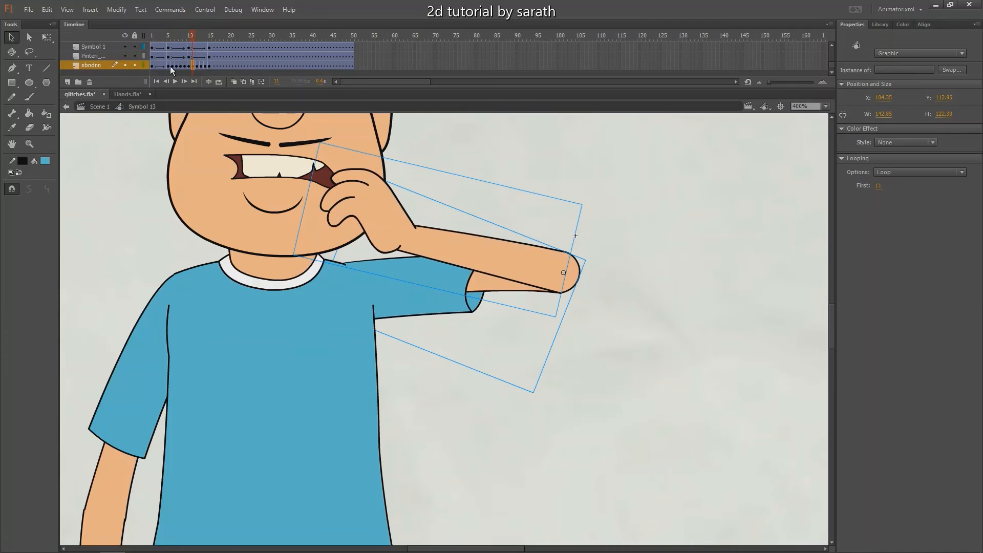
At frame 12, place the forearm on the elbow and shift the whole arm up to join the shoulder outline
click(198, 37)
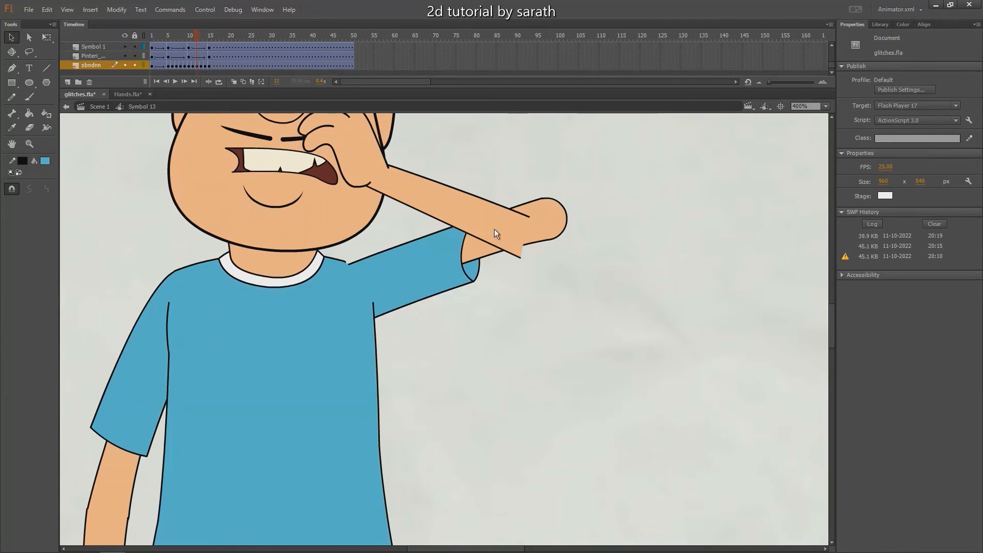
click(520, 212)
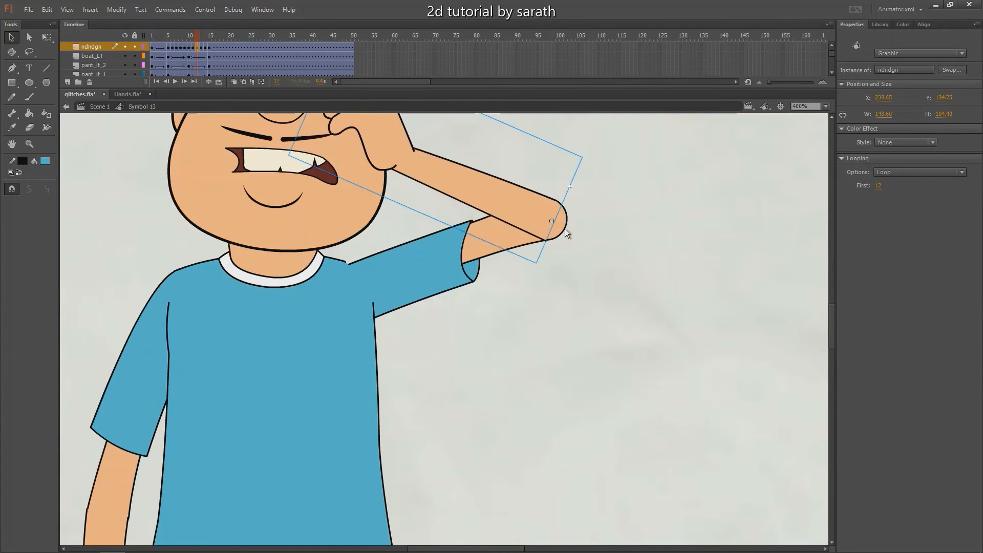
drag(613, 172, 435, 304)
key(Up)
key(Up)
key(Up)
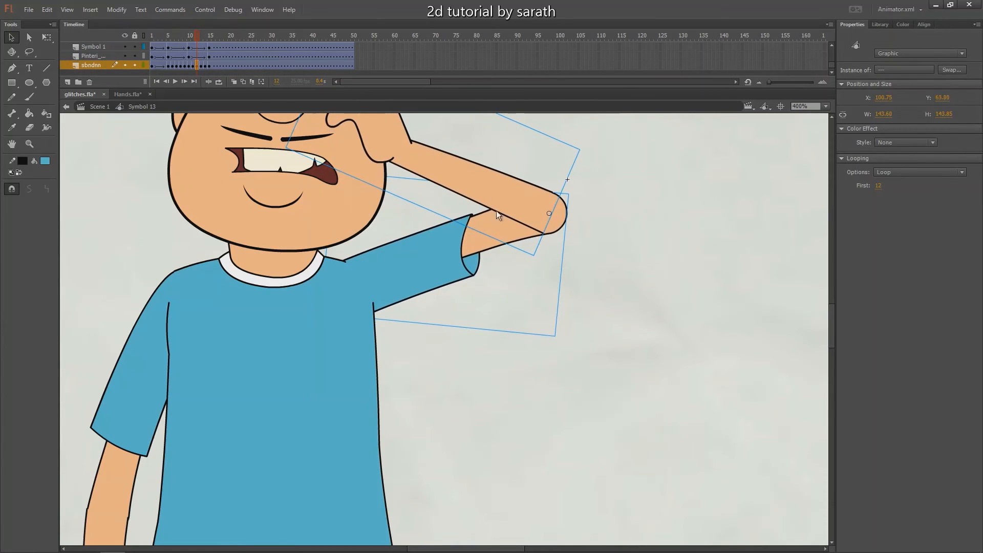
At frame 13, align the forearm with the rounded elbow and nudge the whole arm slightly upward
click(202, 38)
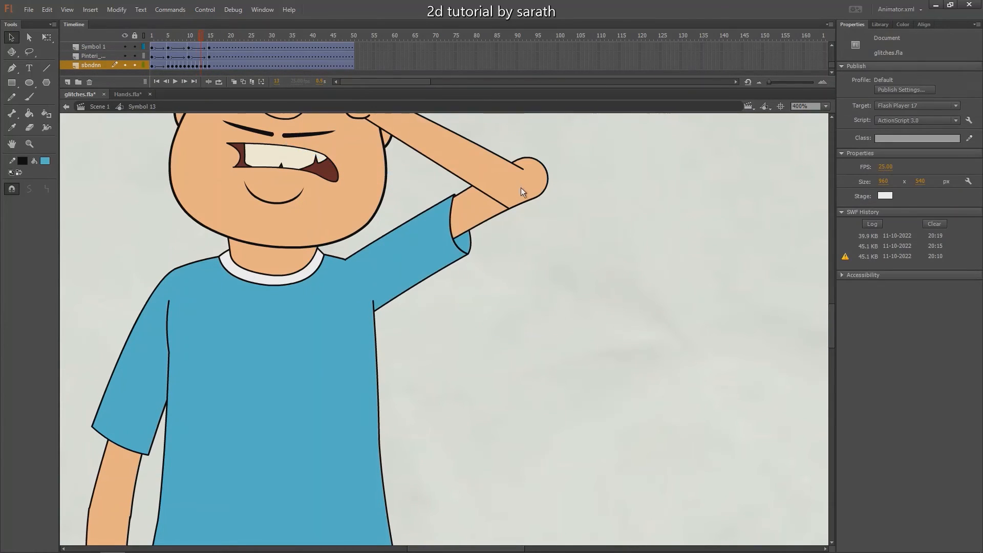
drag(505, 176, 518, 166)
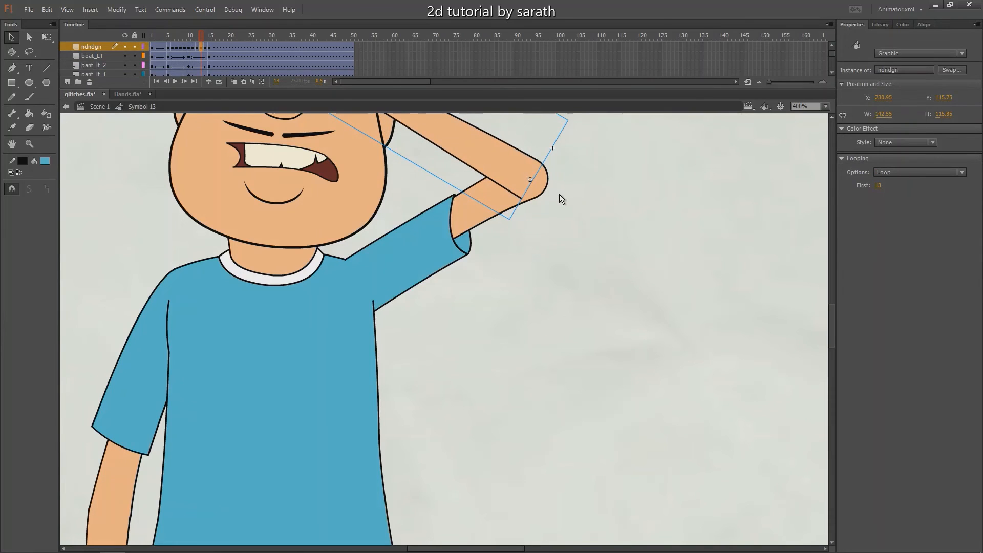
shift+click(457, 250)
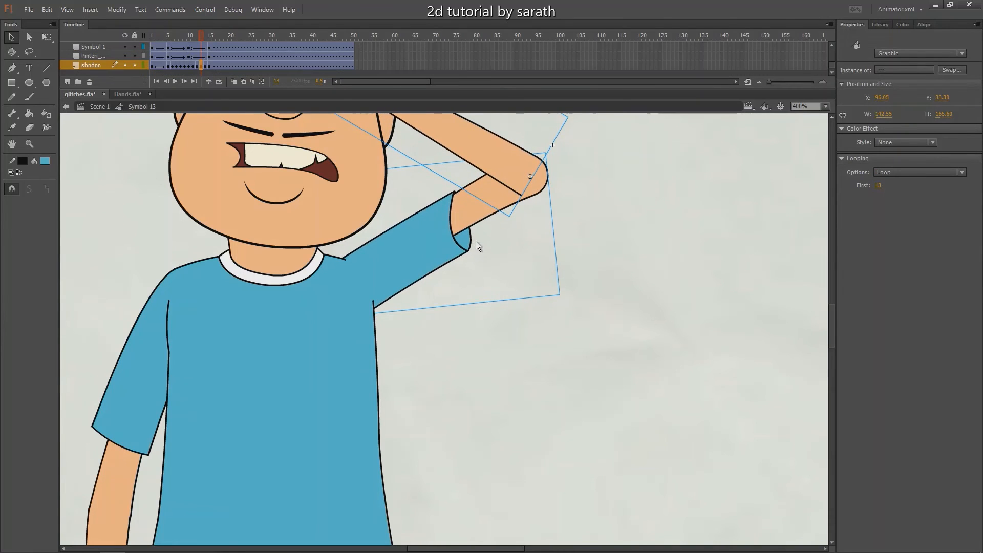
At frame 14, fit the forearm to the elbow and nudge the forearm and upper arm slightly up together
key(period)
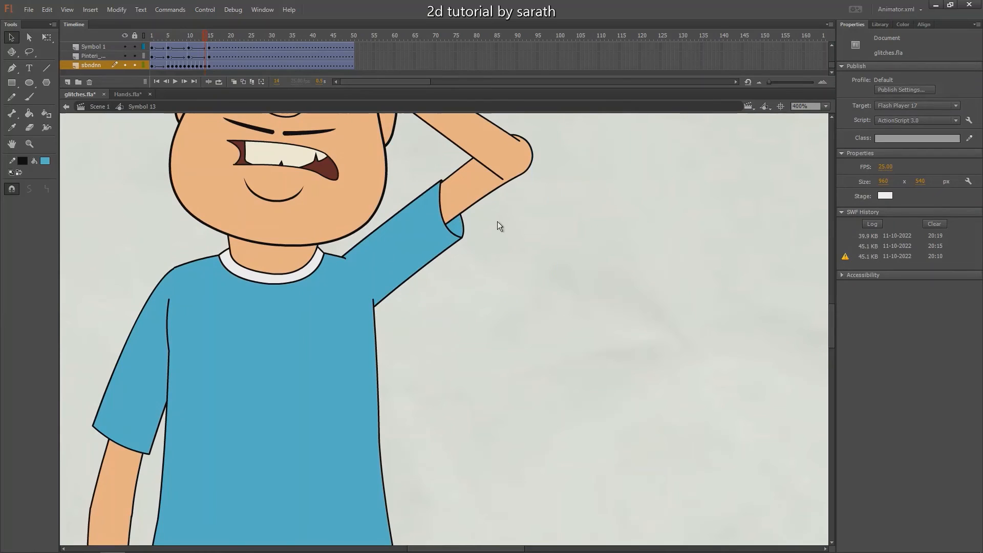
scroll(499, 225, up, 3)
click(501, 236)
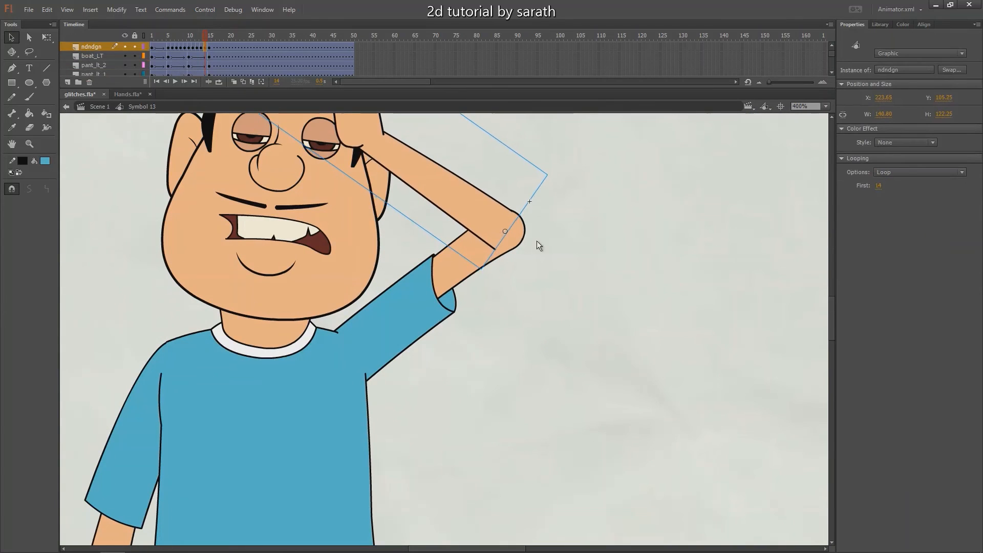
key(Right)
click(561, 240)
drag(560, 299, 419, 198)
key(Up)
key(Up)
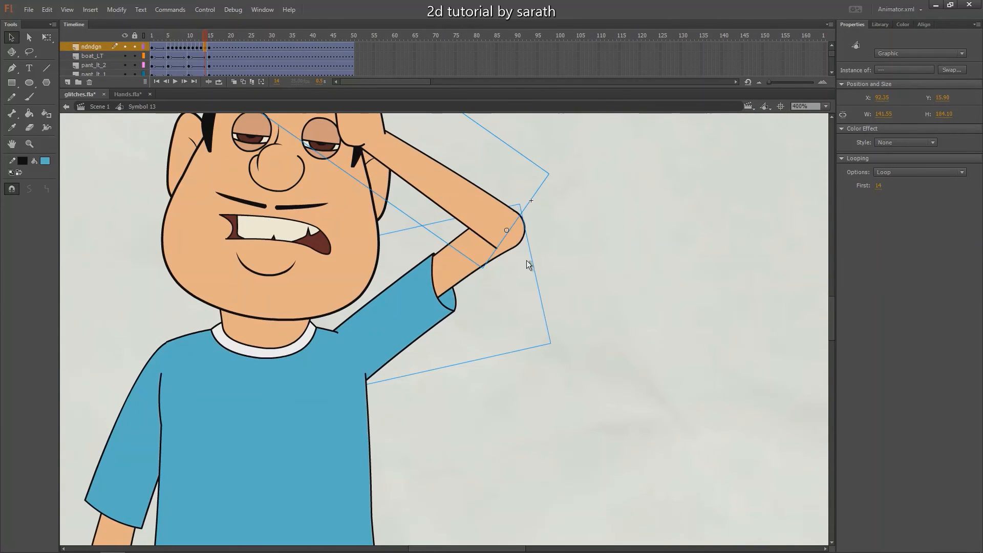
Play back and scrub through the arm raise up to frame 15 to examine the corrected elbow and shoulder joints
click(211, 34)
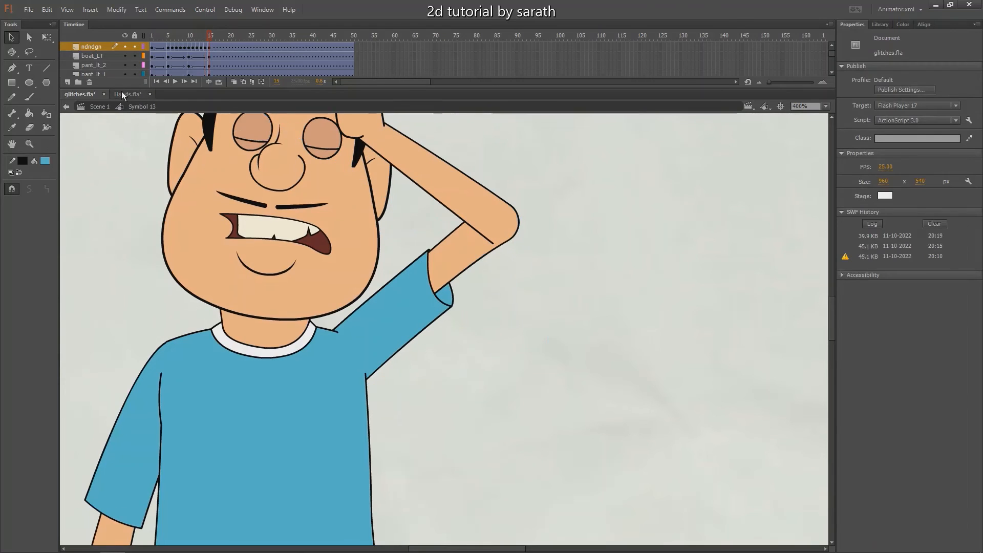
key(ctrl+minus)
drag(210, 38, 152, 39)
key(Return)
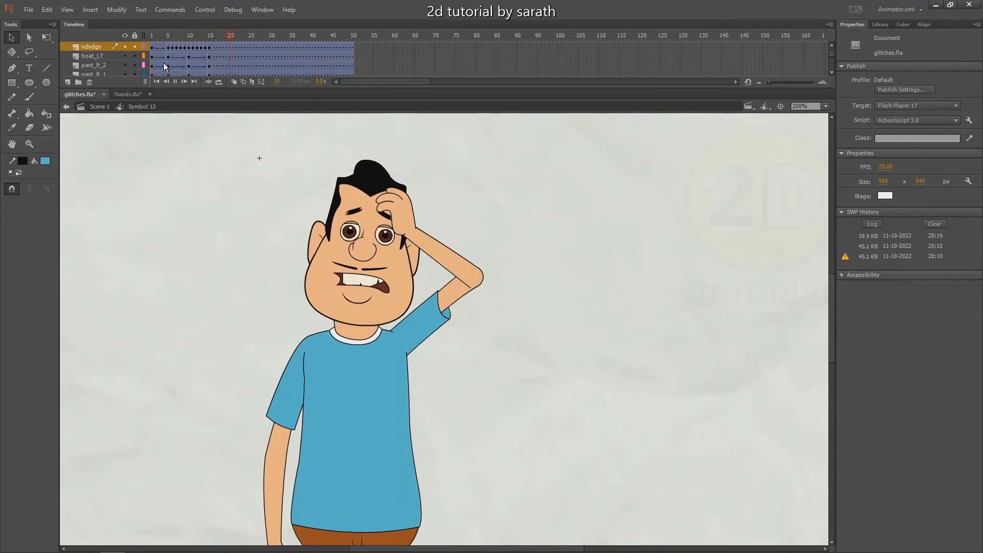
key(Return)
mouse_move(171, 39)
mouse_down()
mouse_move(220, 42)
mouse_move(153, 44)
mouse_up()
key(ctrl+minus)
key(Return)
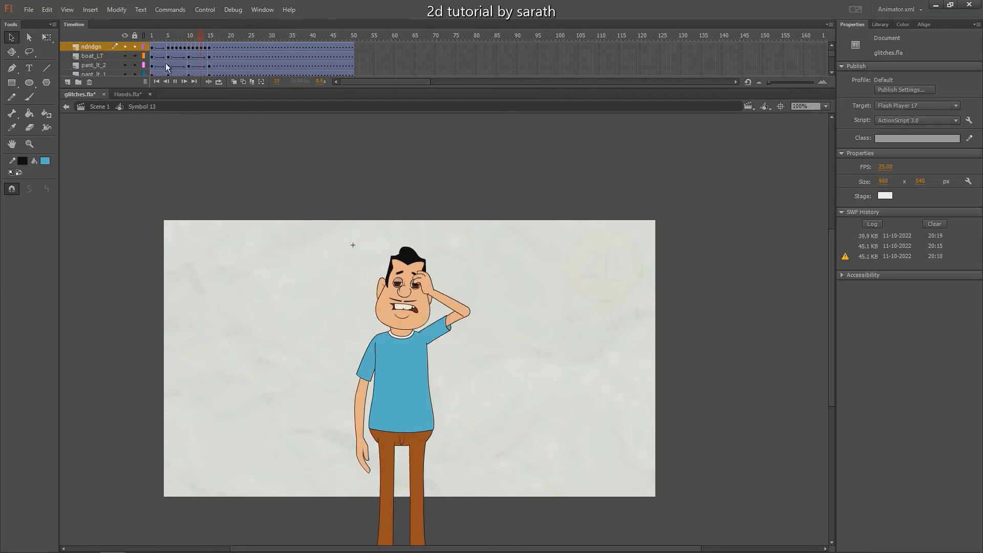
key(Return)
click(164, 38)
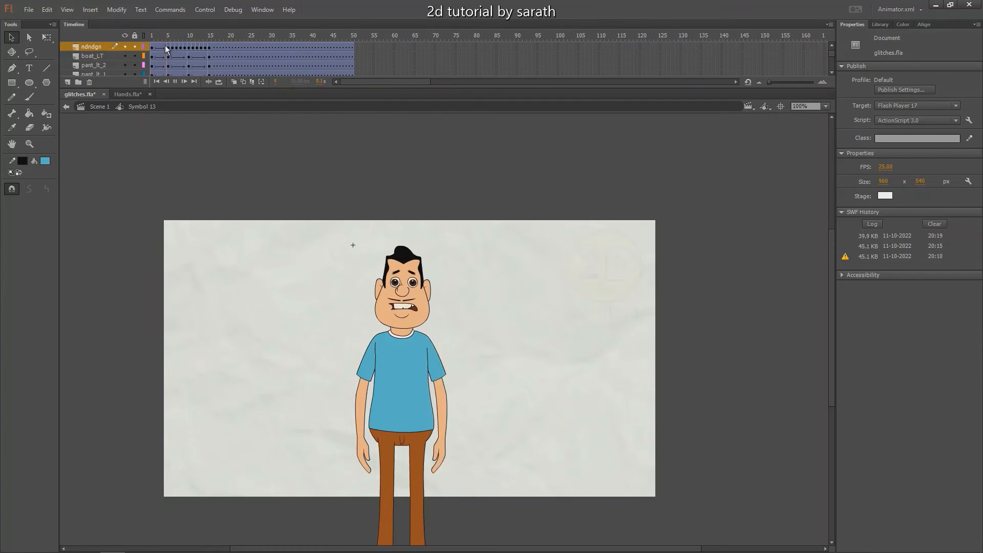
key(Return)
key(Return)
drag(174, 39, 214, 44)
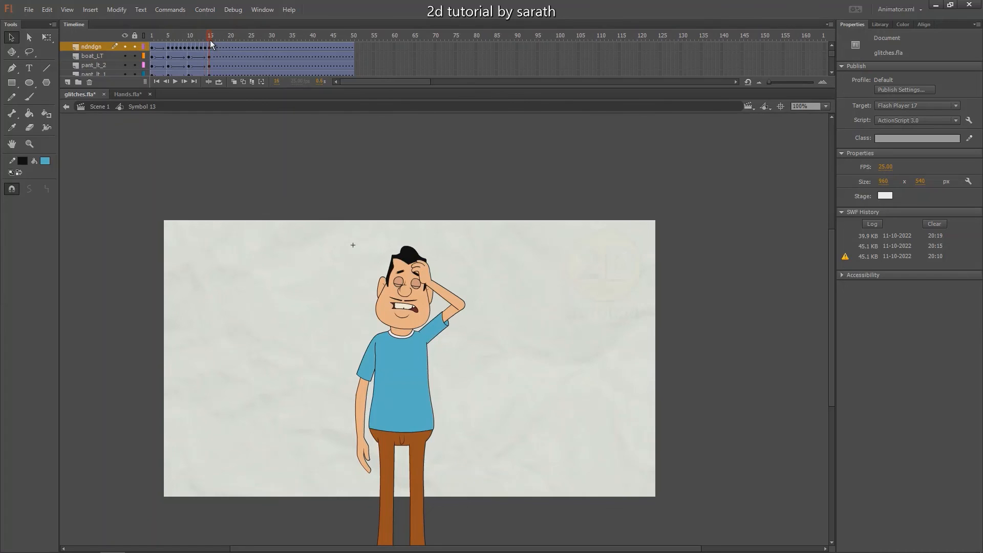
drag(208, 41, 172, 47)
Inside the forearm symbol, move the closed-hand keyframe from frame 11 to frame 6, and return to the character symbol
click(169, 37)
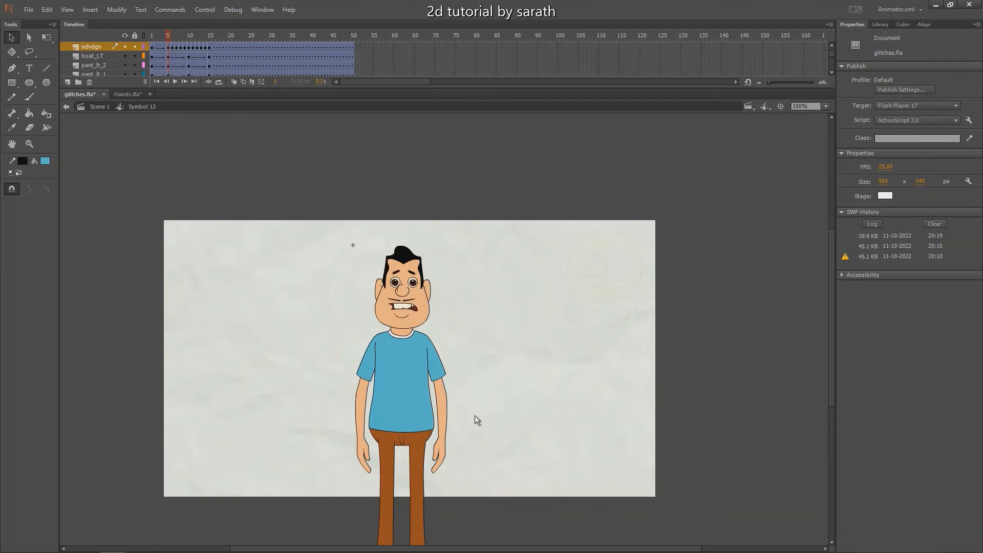
click(442, 449)
key(ctrl+4)
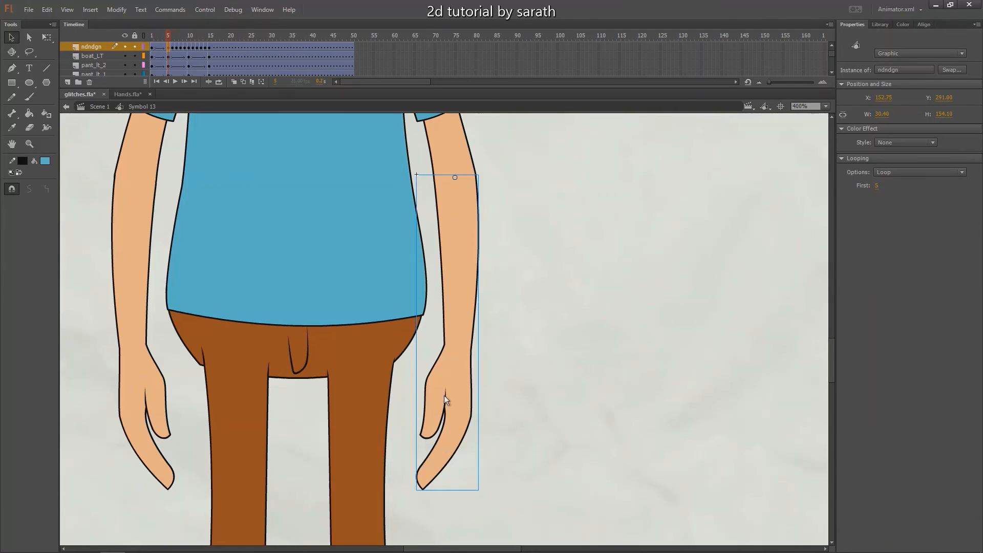
key(ctrl+minus)
drag(169, 37, 169, 37)
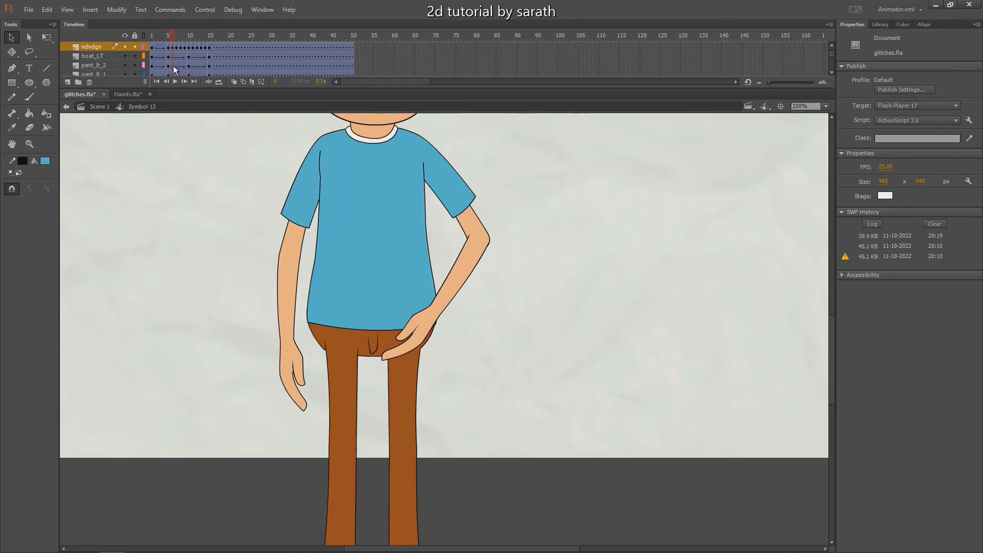
double_click(416, 336)
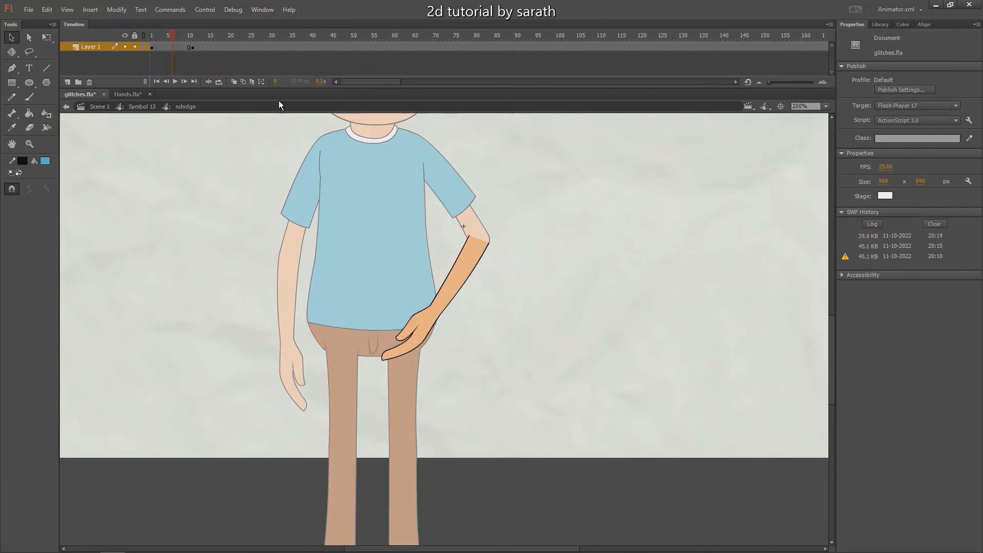
click(194, 49)
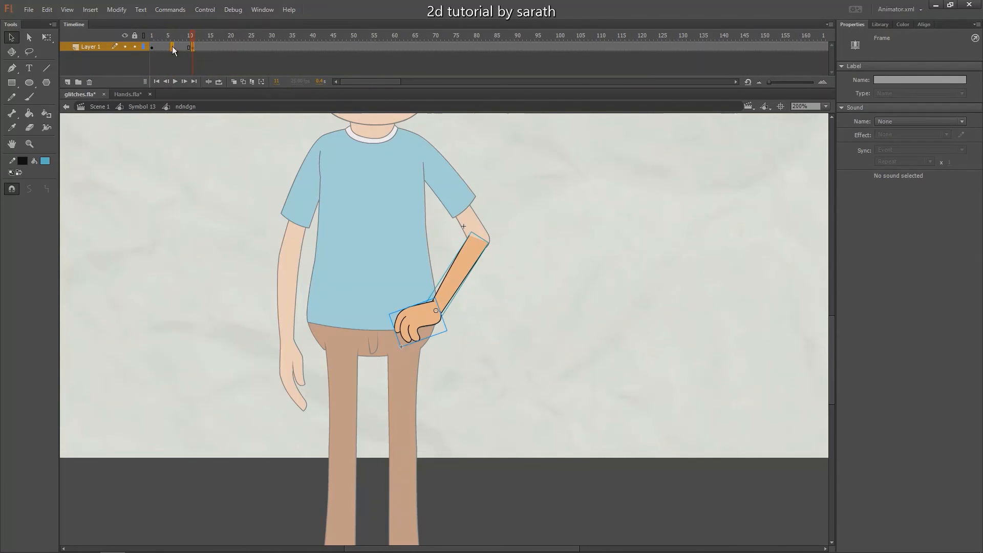
double_click(163, 168)
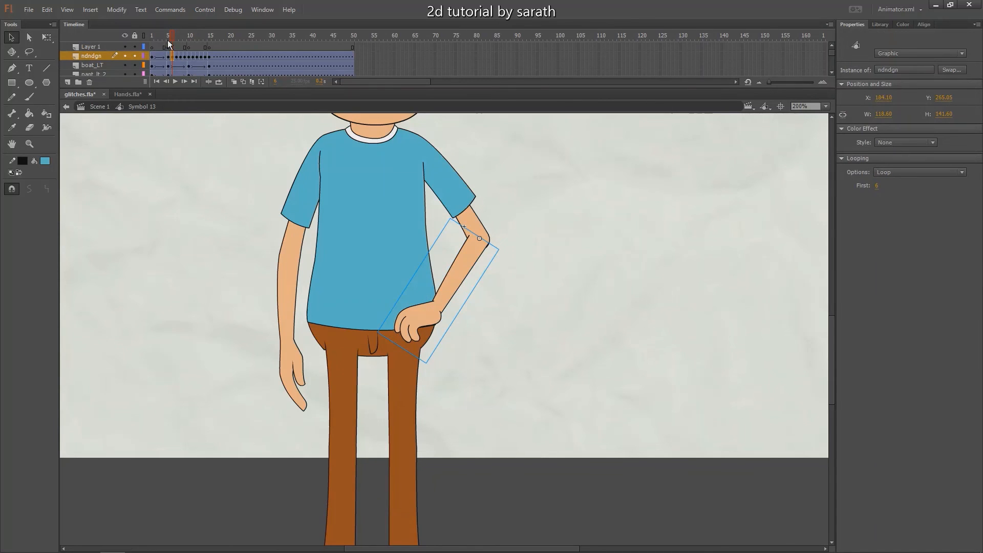
Play the arm raise at 100% zoom to review the earlier hand change within the full motion
drag(171, 37, 174, 64)
key(ctrl+1)
key(Return)
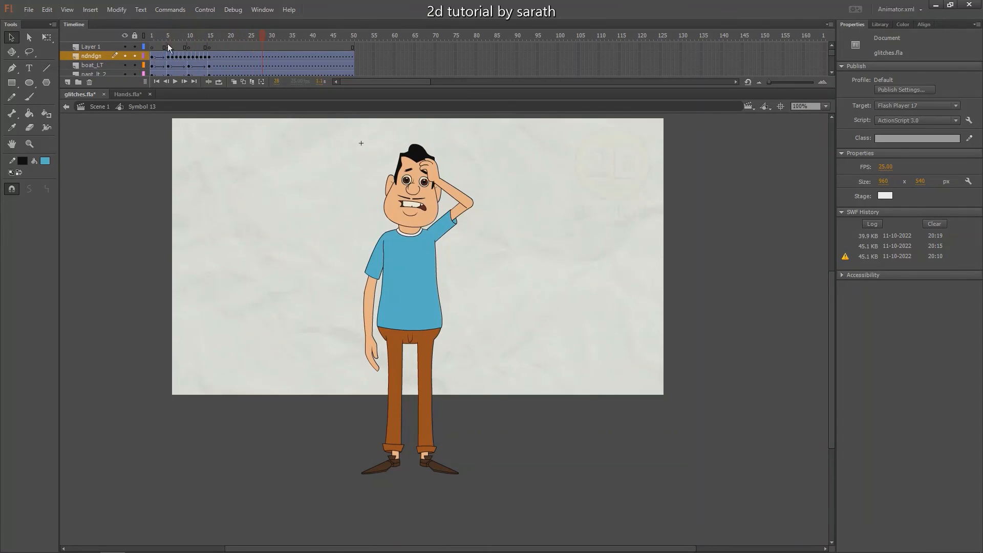
key(Return)
key(Return)
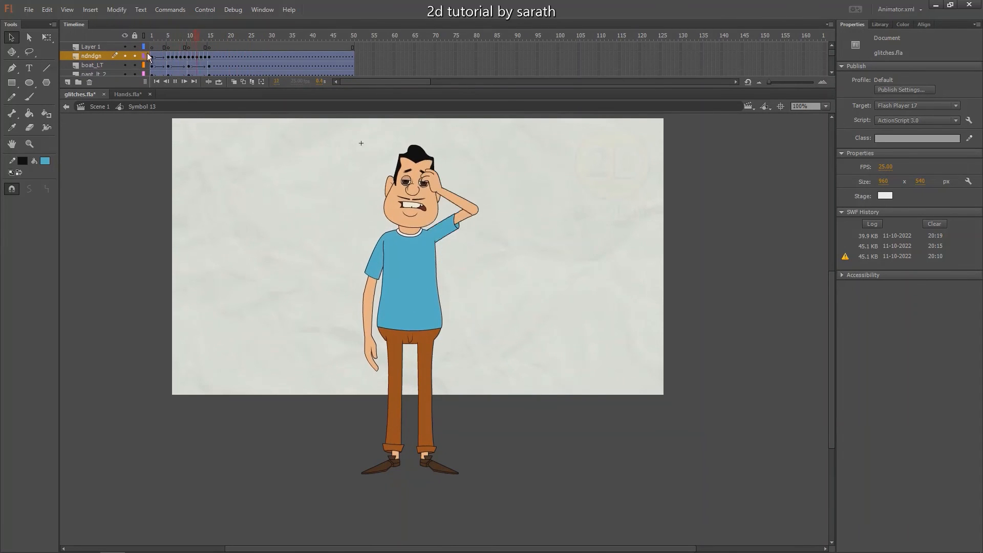
key(Return)
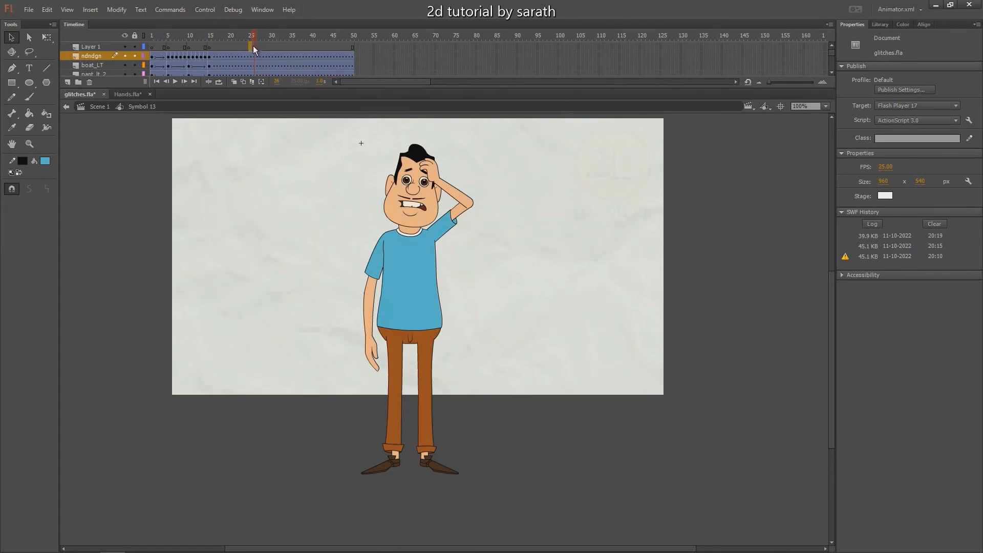
Remove frames 25 onward from all layers of the character symbol and scrub through the shortened arm raise
drag(253, 46, 505, 304)
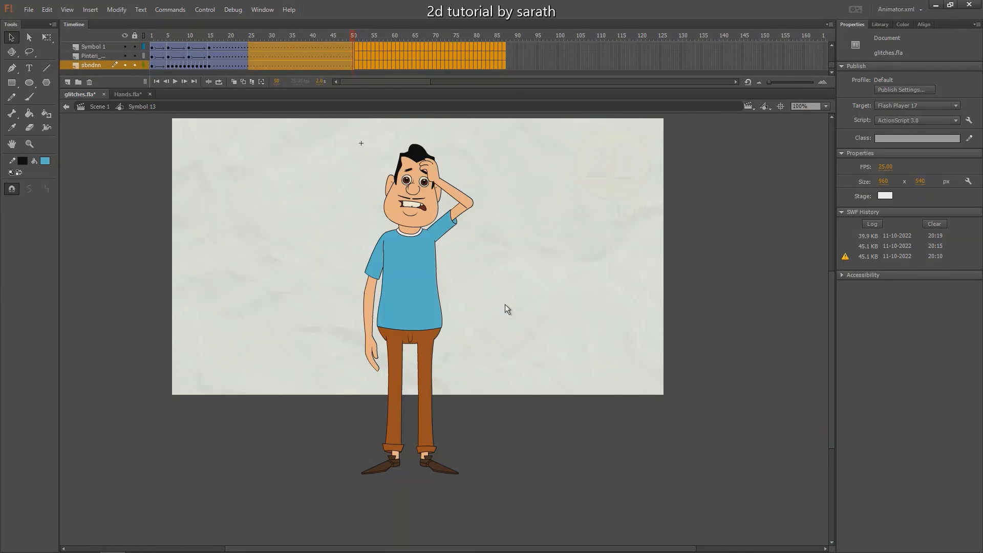
key(shift+F5)
drag(204, 39, 145, 60)
drag(299, 194, 298, 218)
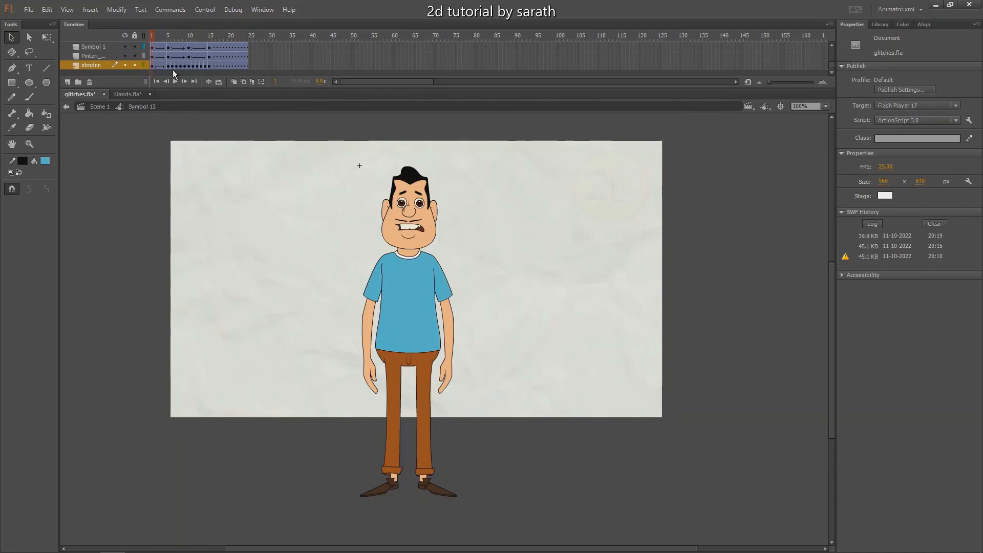
key(ctrl+=)
drag(160, 35, 256, 58)
scroll(171, 206, up, 3)
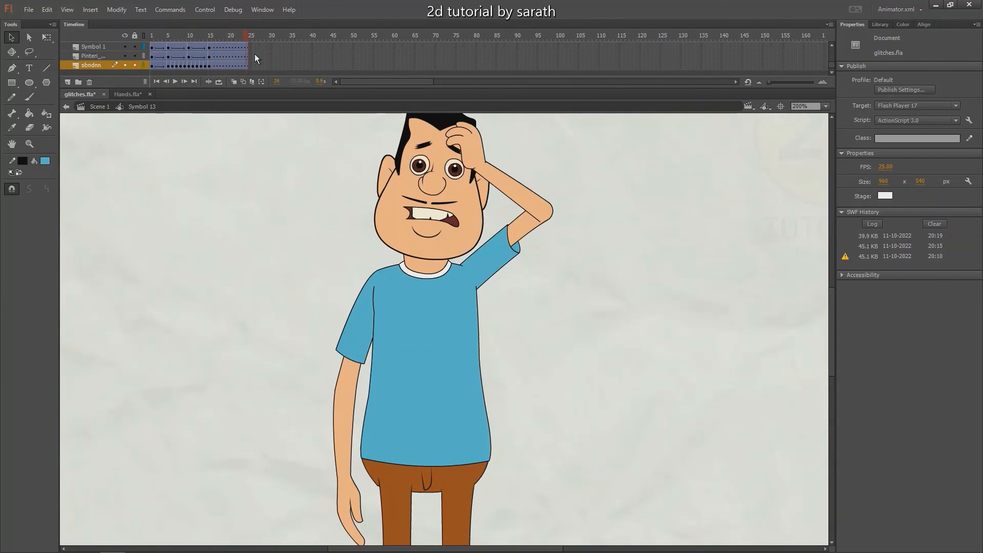
Return to the main scene, test the movie in a maximized preview, and close it to view the stage at 100%
click(66, 106)
key(ctrl+Return)
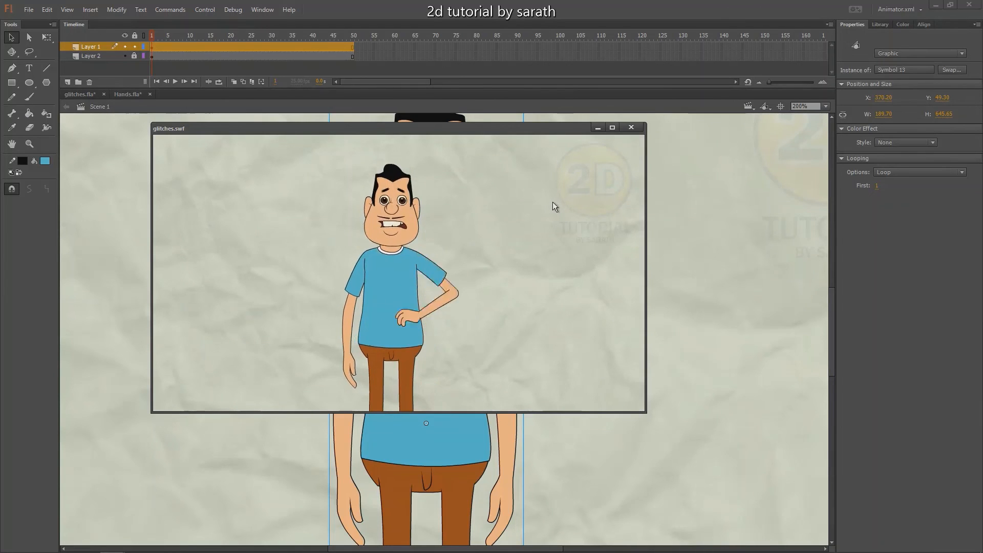
click(612, 127)
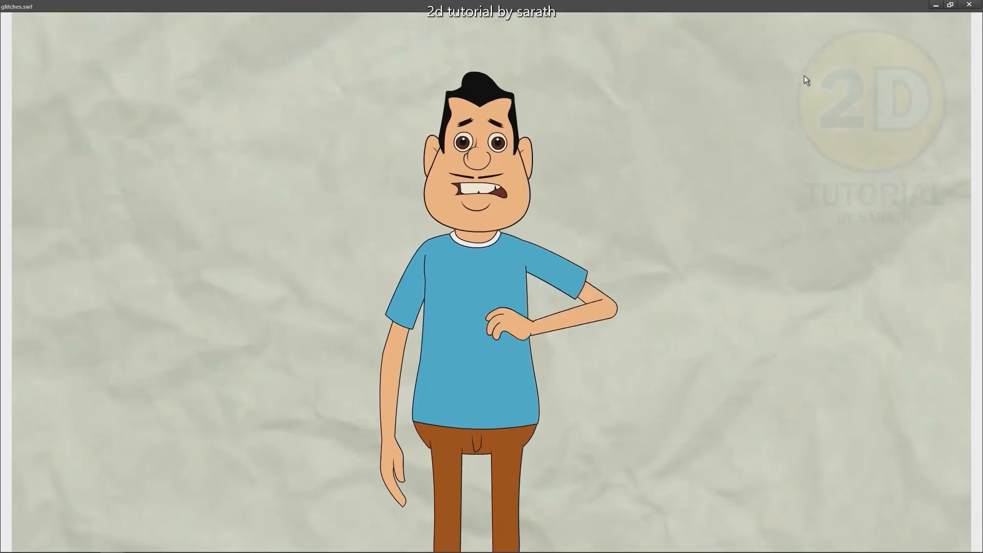
click(966, 7)
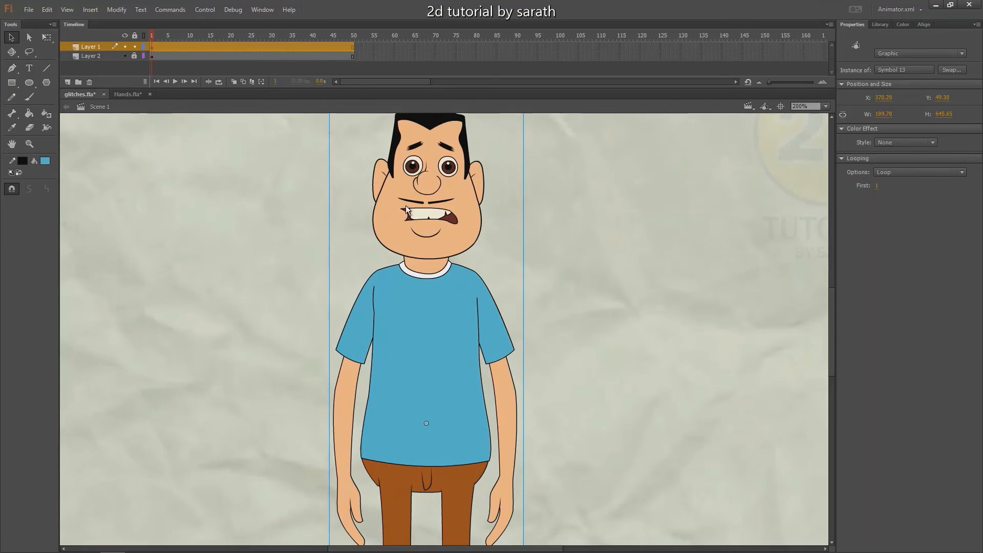
key(ctrl+1)
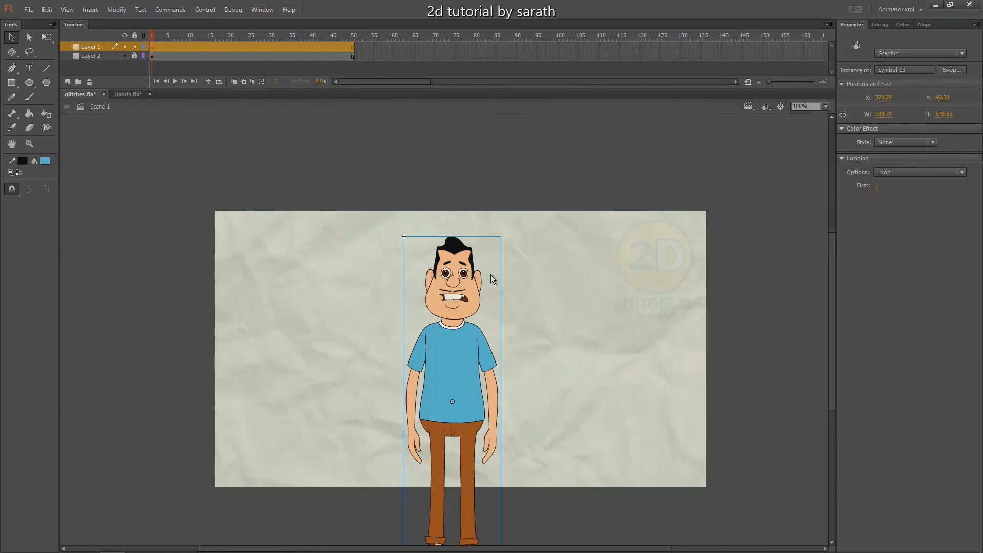